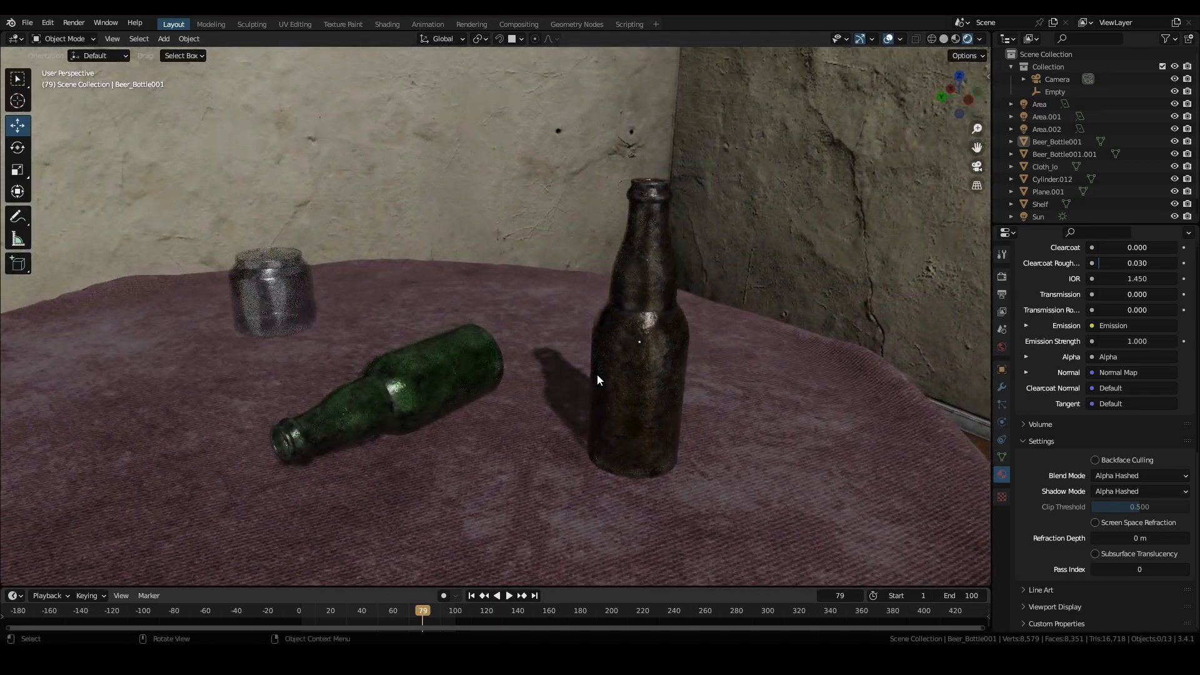
- Look over the furnished table scene with the tablecloth temporarily hidden, and reveal the cloth again
scroll(599, 373, down, 5)
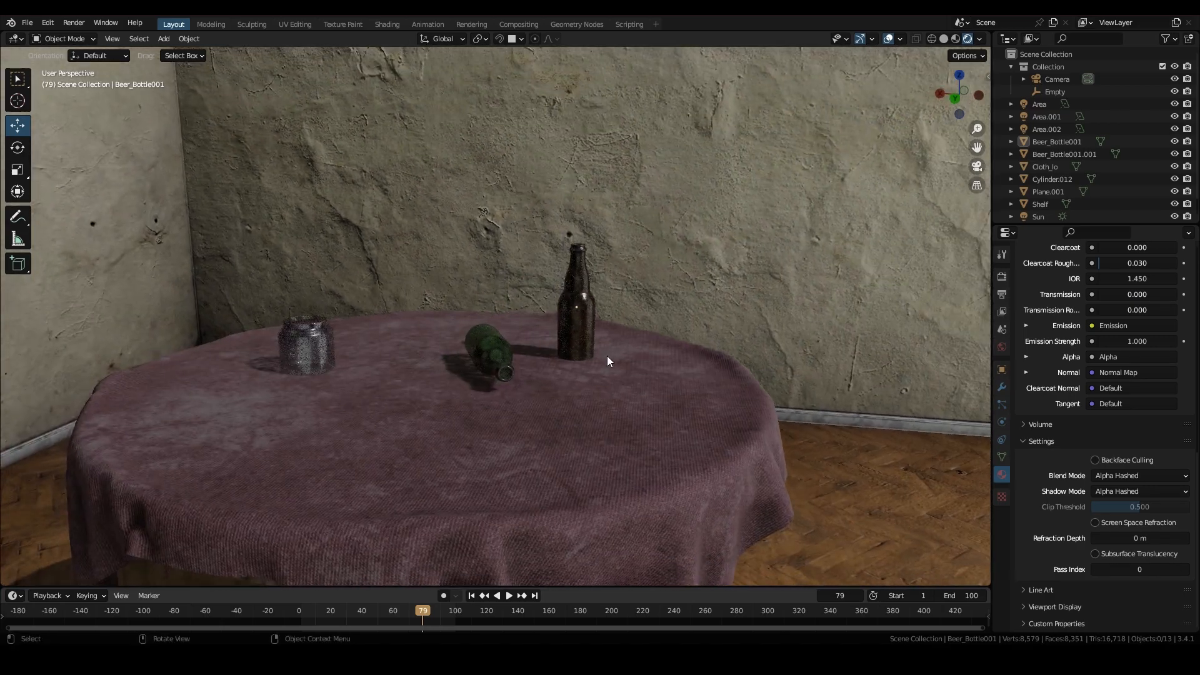
scroll(606, 355, down, 4)
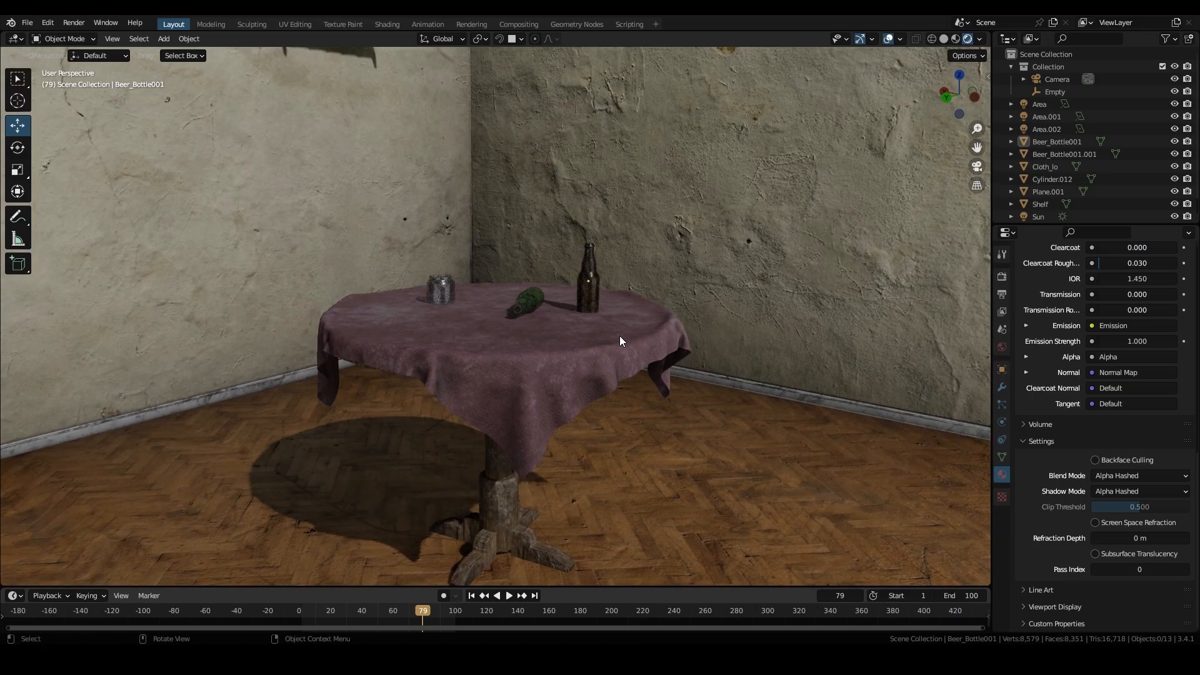
click(534, 344)
key(h)
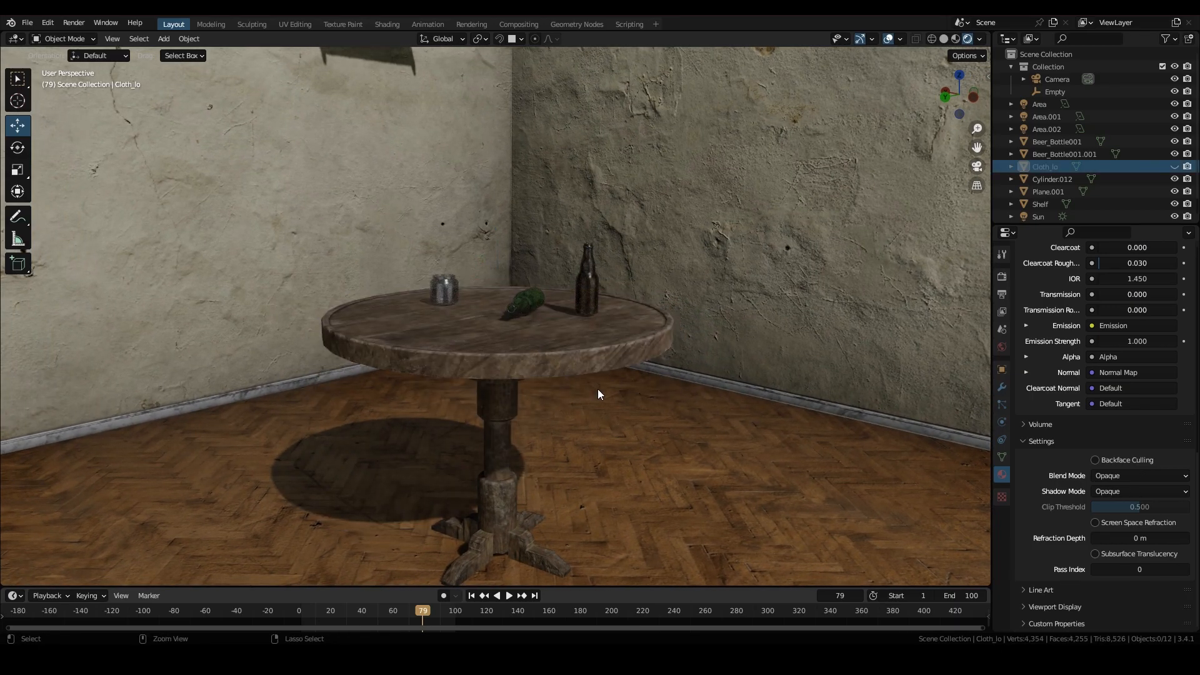
key(alt+h)
mouse_move(598, 394)
middle_down()
mouse_move(619, 393)
mouse_move(594, 394)
middle_up()
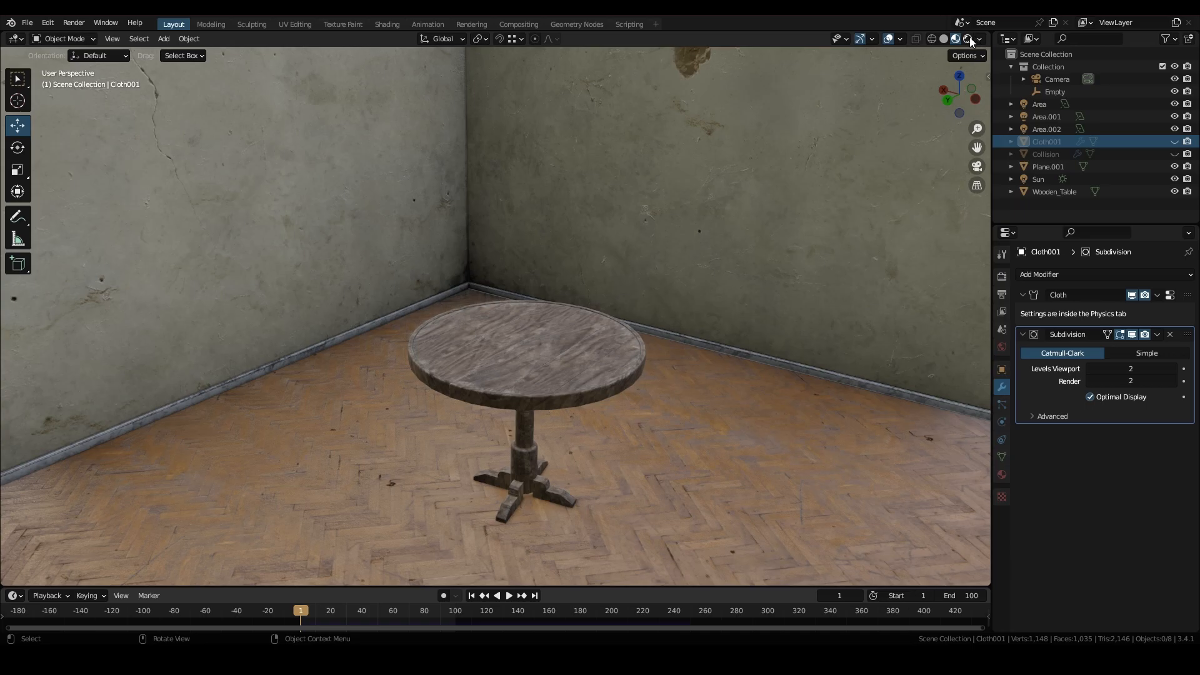
- Preview the room with the bare wooden table in rendered shading and return to material preview
click(968, 39)
mouse_move(714, 484)
middle_down()
mouse_move(670, 469)
mouse_move(722, 459)
mouse_move(747, 482)
mouse_move(706, 487)
mouse_move(702, 466)
mouse_move(702, 494)
mouse_move(662, 467)
mouse_move(729, 485)
mouse_move(726, 498)
mouse_move(675, 455)
middle_up()
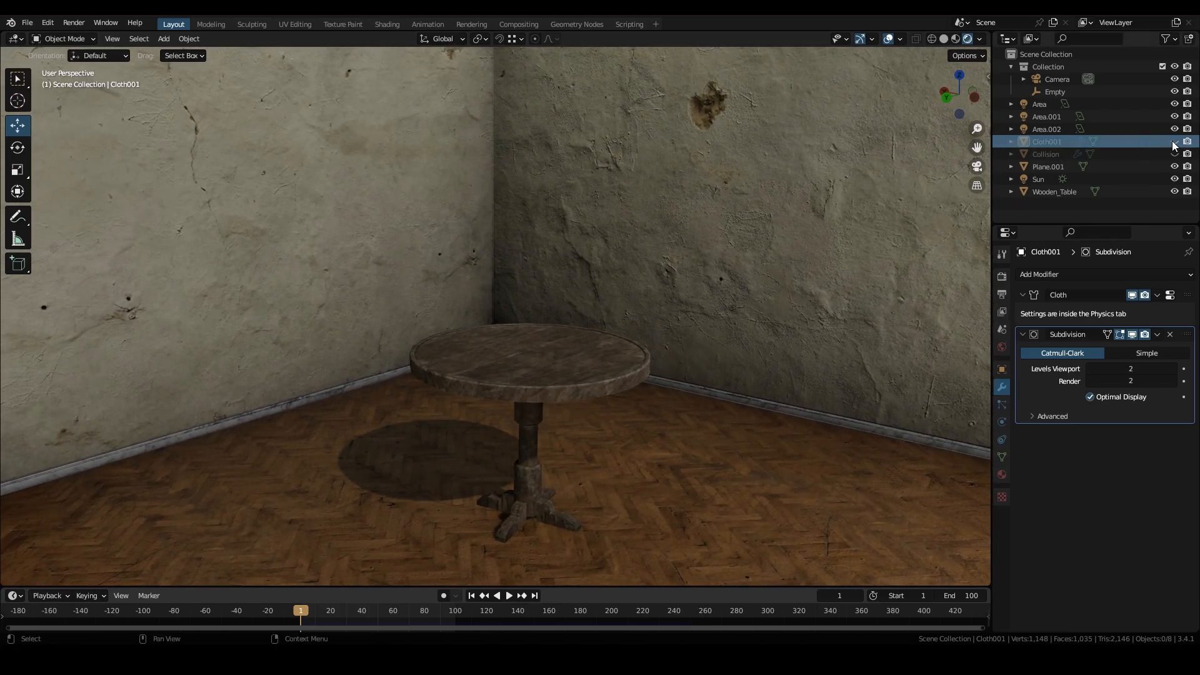
click(956, 38)
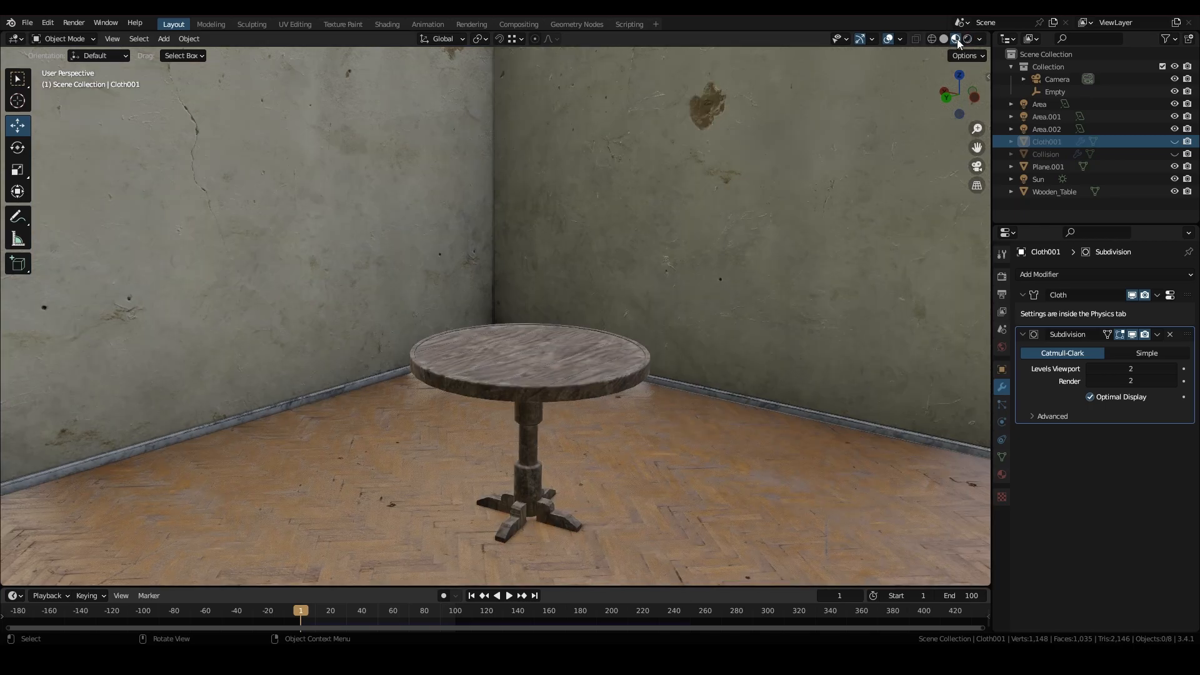
- Unhide the flat Cloth001 sheet above the table and select it
click(1174, 143)
click(1138, 143)
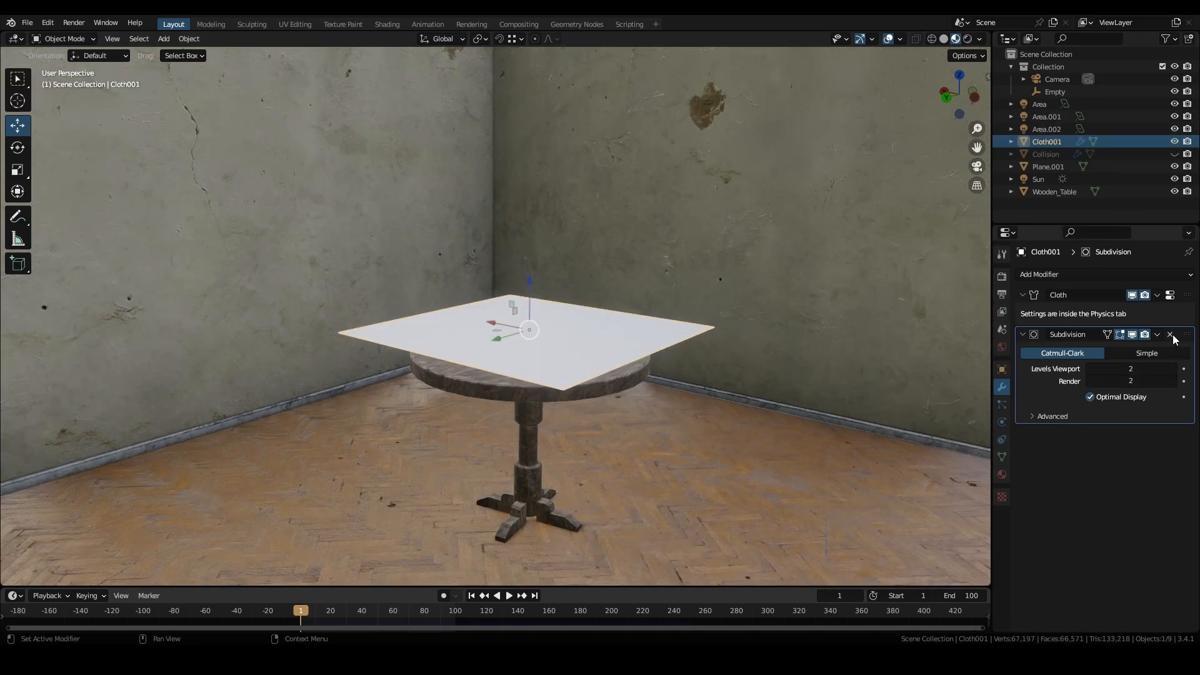
middle_drag(764, 347, 762, 358)
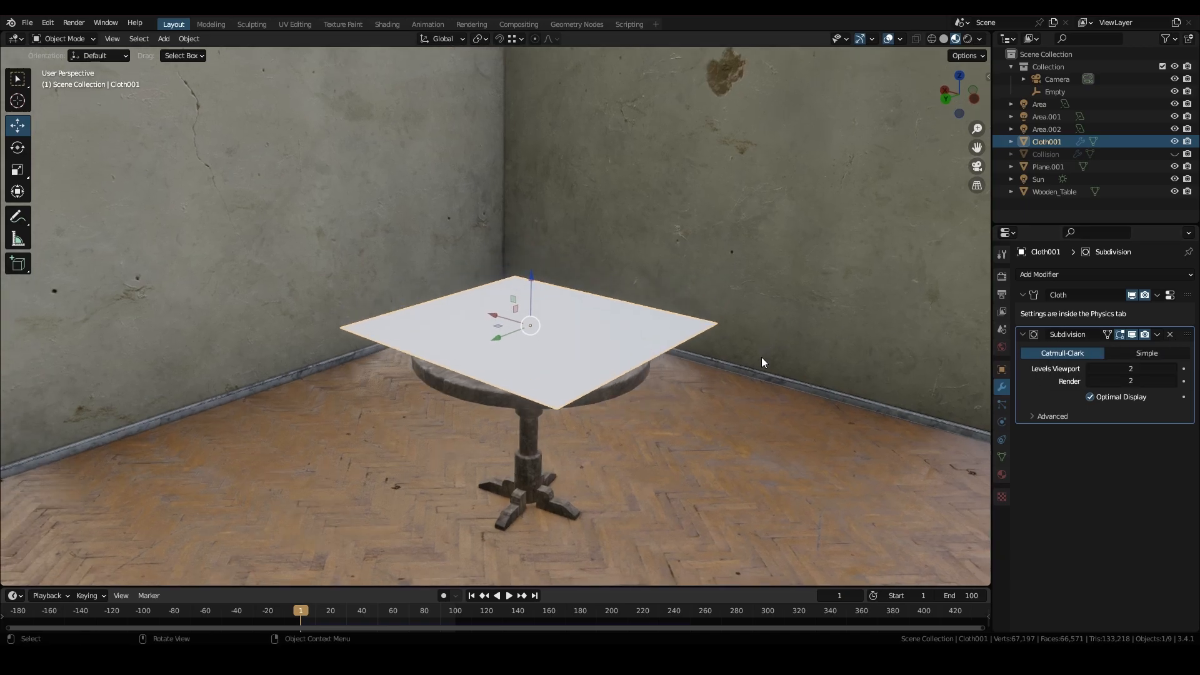
- Play the cloth simulation so Cloth001 drapes over the table, and stop it at frame 79
key(space)
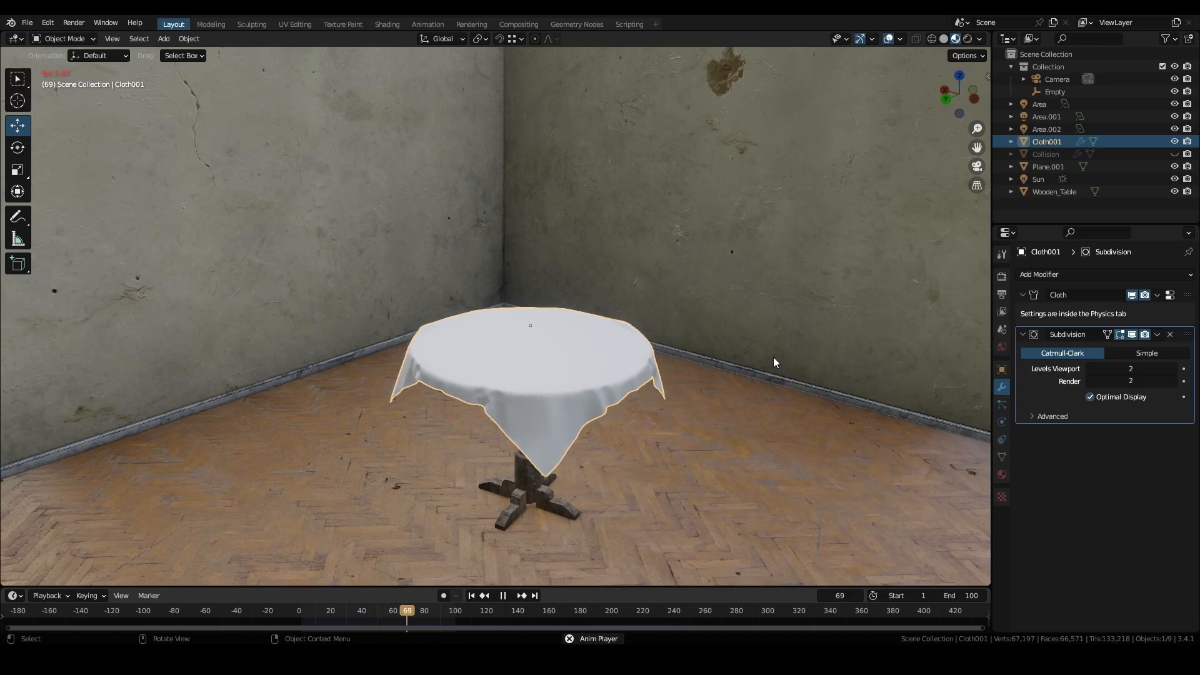
key(space)
middle_drag(774, 358, 607, 373)
key(Right)
key(Right)
- Apply the Cloth and Subdivision modifiers on Cloth001 in solid shading and check the resulting mesh in Edit Mode
click(944, 39)
mouse_move(501, 354)
middle_down()
mouse_move(548, 366)
mouse_move(549, 381)
middle_up()
scroll(459, 411, up, 2)
shift+middle_drag(459, 411, 719, 380)
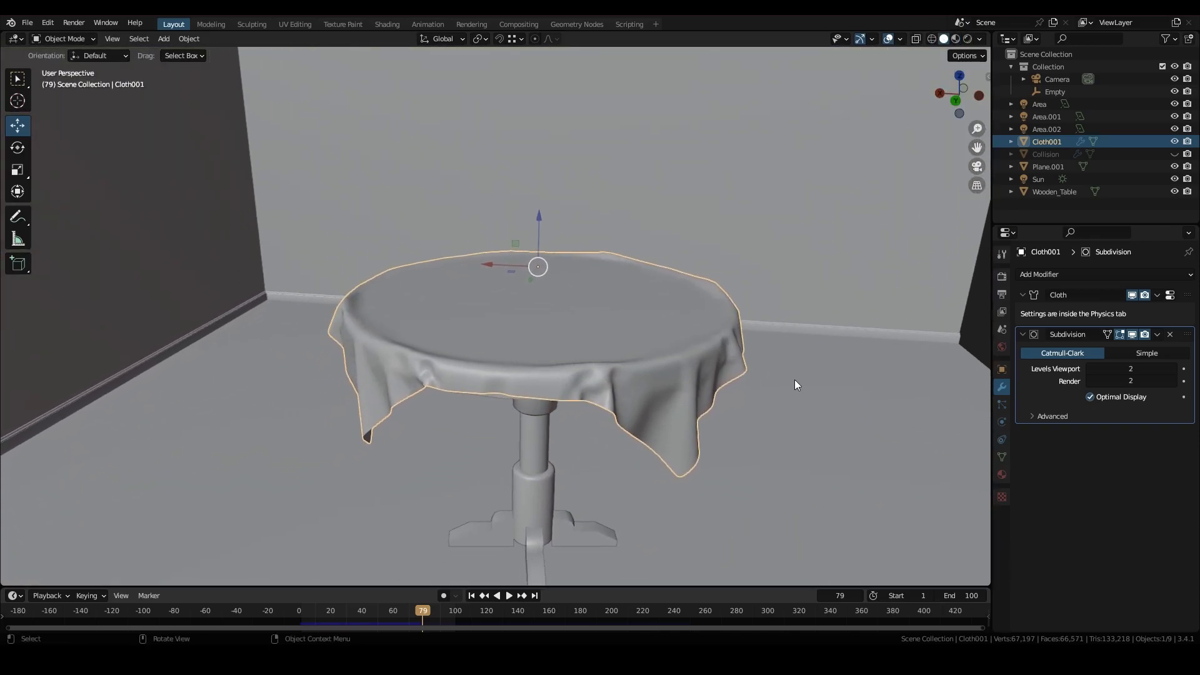
click(1157, 296)
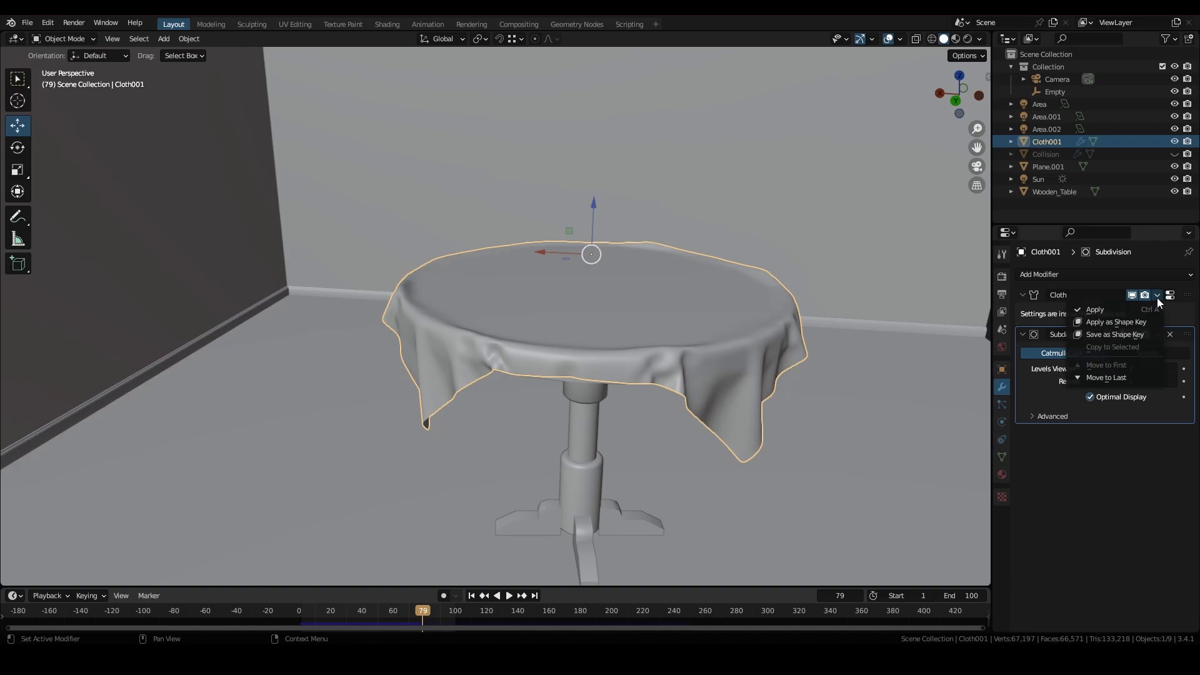
click(1132, 310)
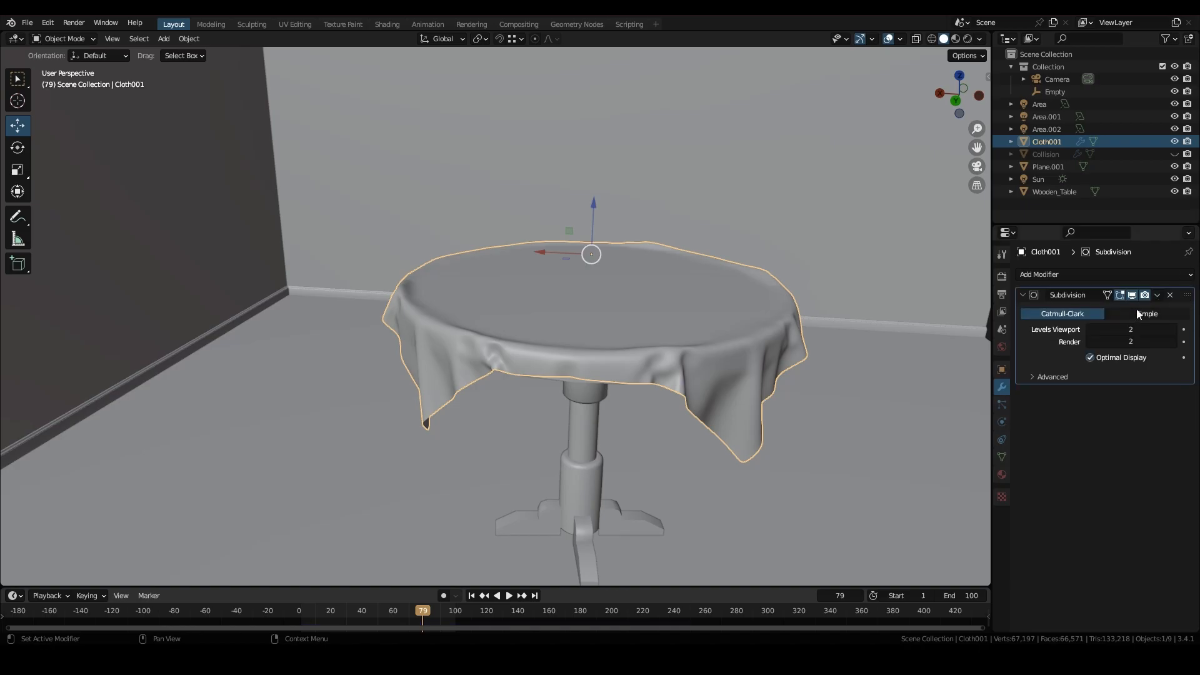
click(1158, 295)
click(1131, 307)
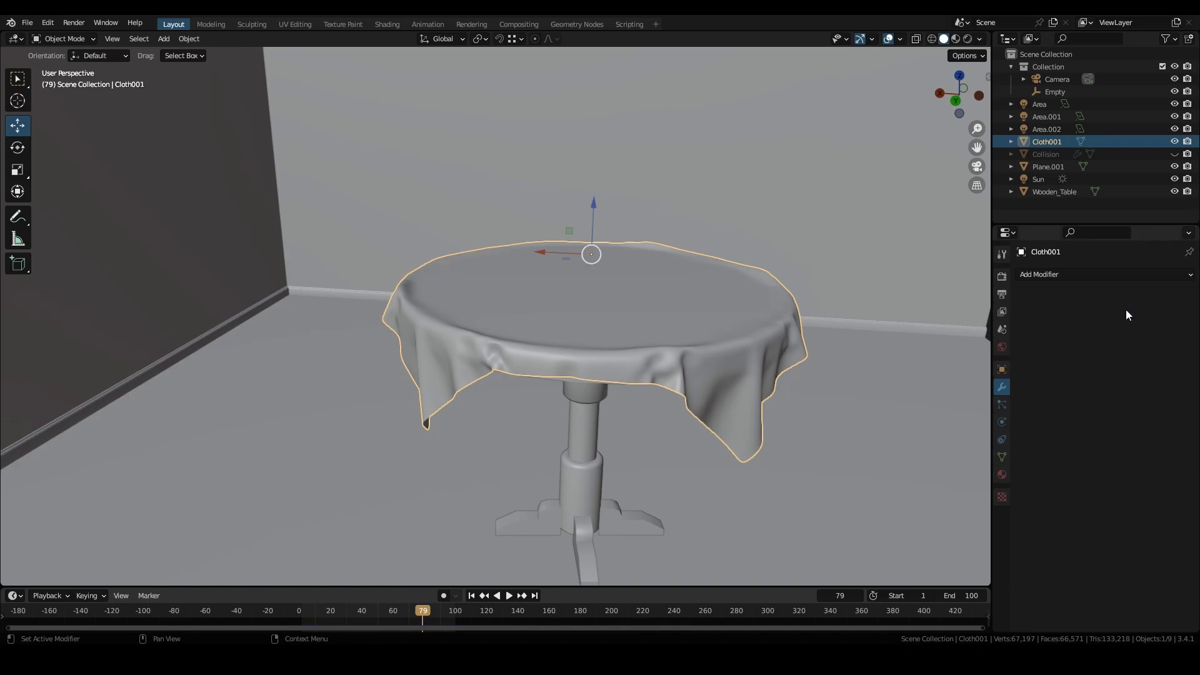
key(Tab)
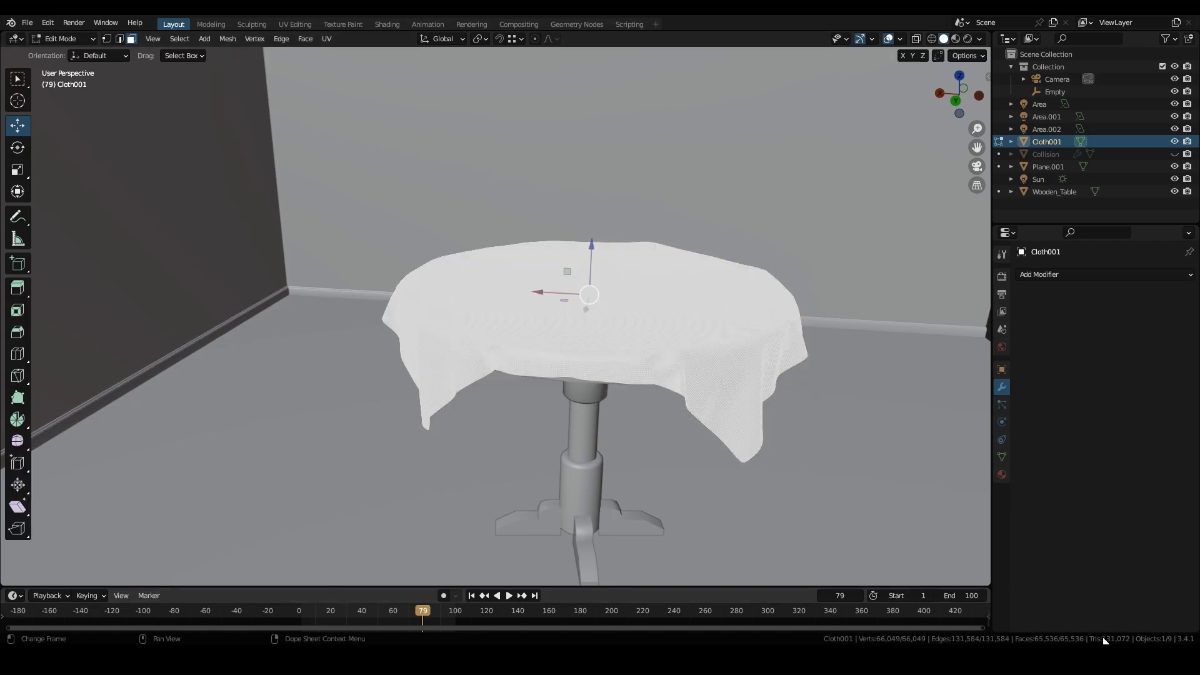
key(Tab)
- Duplicate Cloth001 in place as Cloth_lo and hide the original
middle_drag(783, 321, 678, 396)
key(shift+d)
key(Escape)
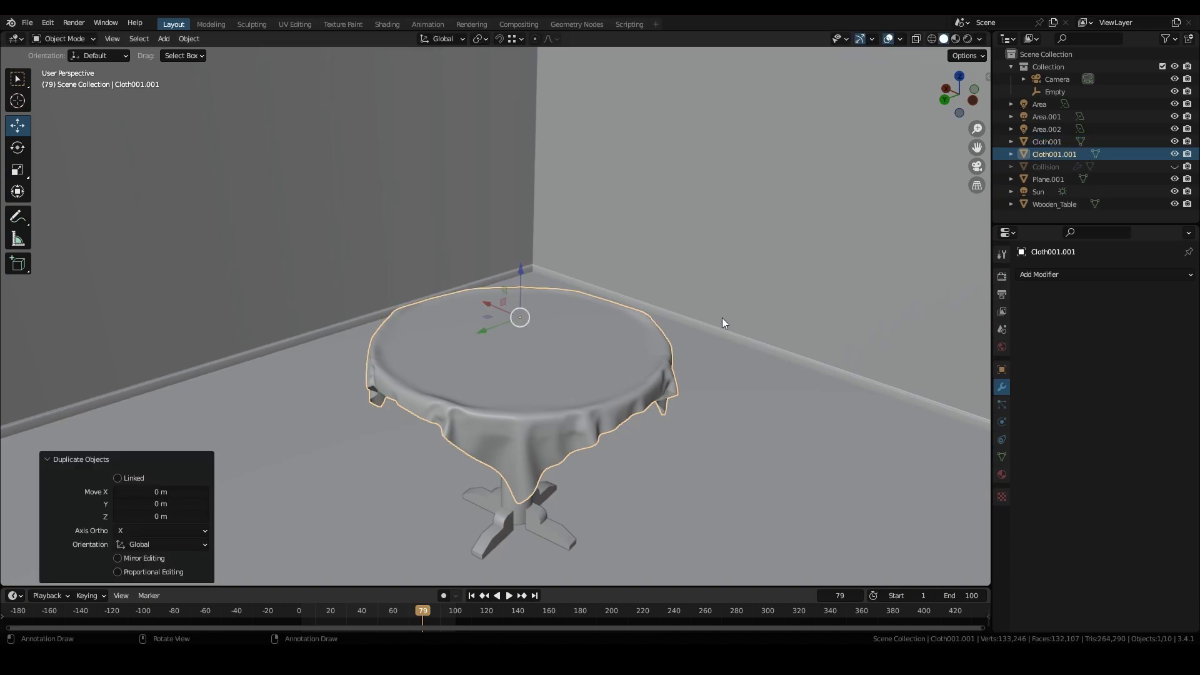
click(1174, 142)
click(1001, 370)
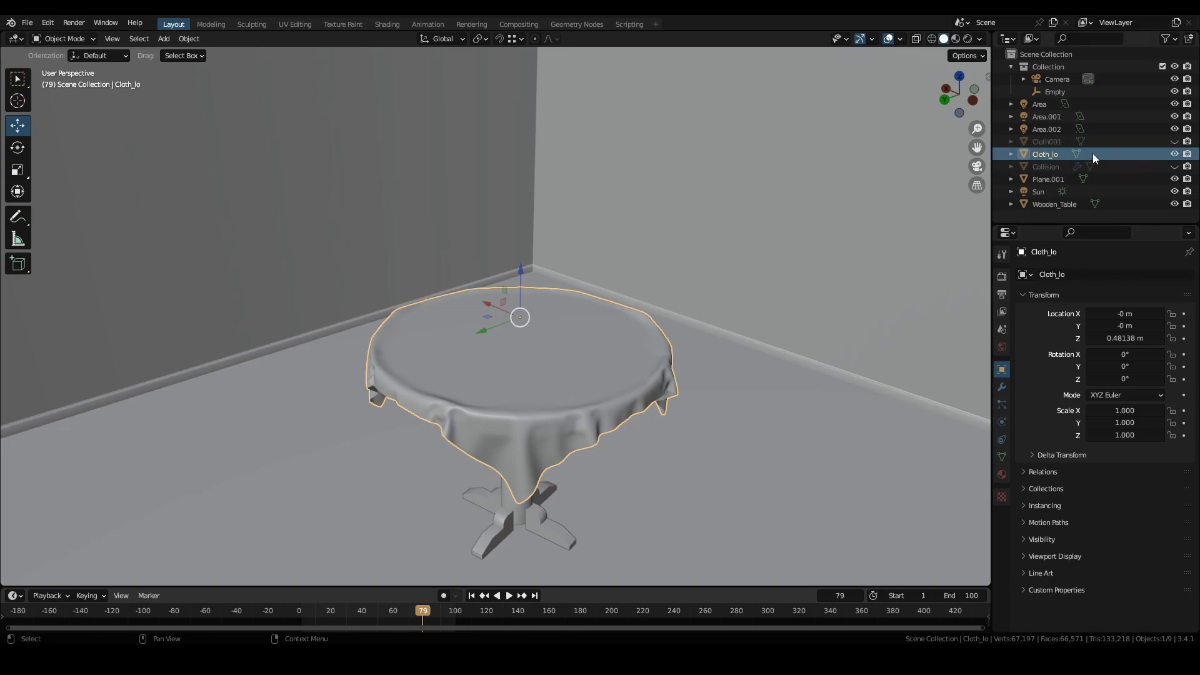
- Add a Decimate modifier to Cloth_lo in Un-Subdivide mode with 5 iterations
shift+middle_drag(675, 372, 709, 348)
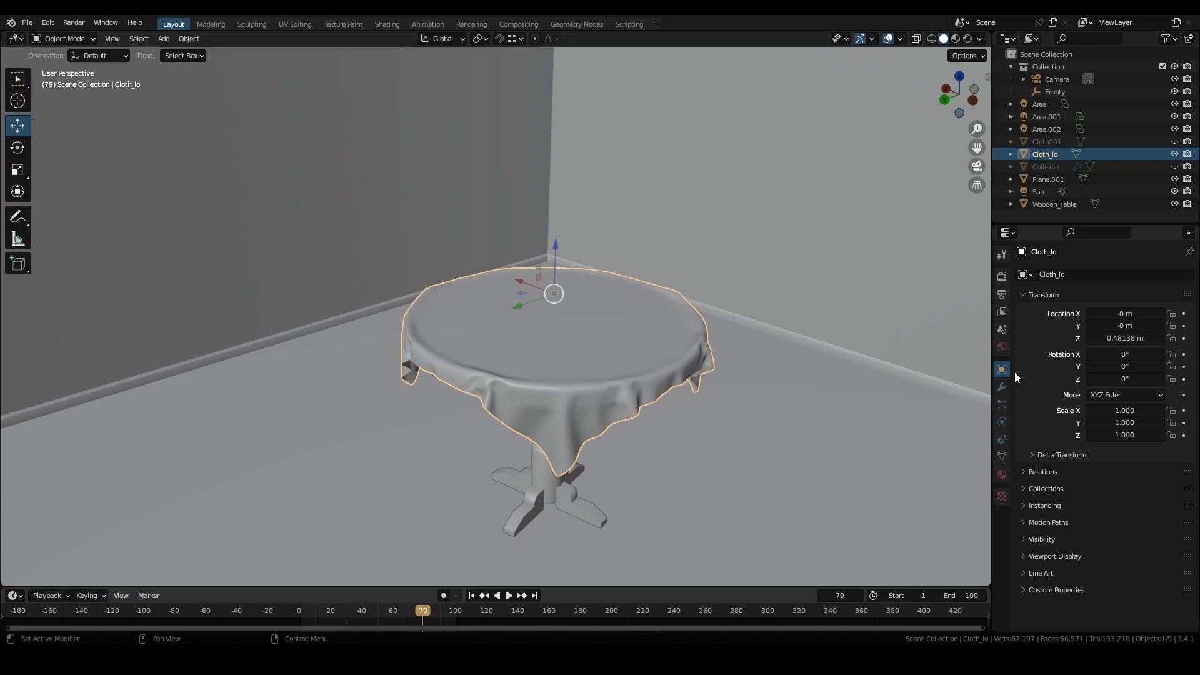
click(1002, 387)
click(1074, 273)
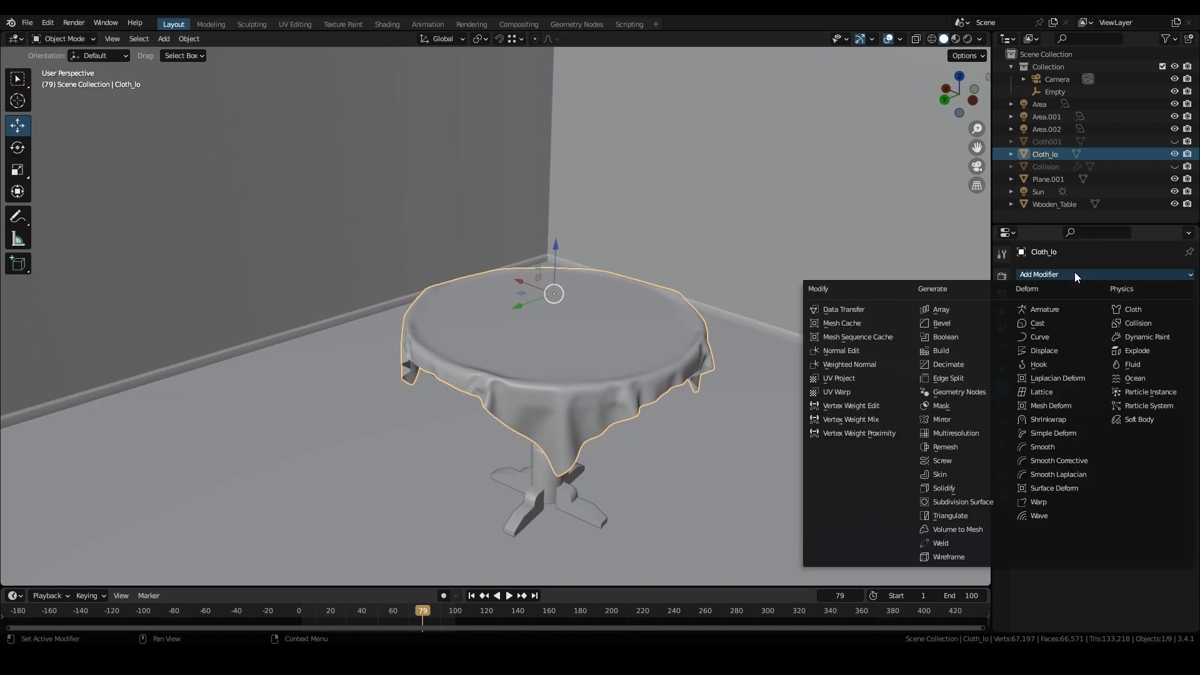
click(962, 365)
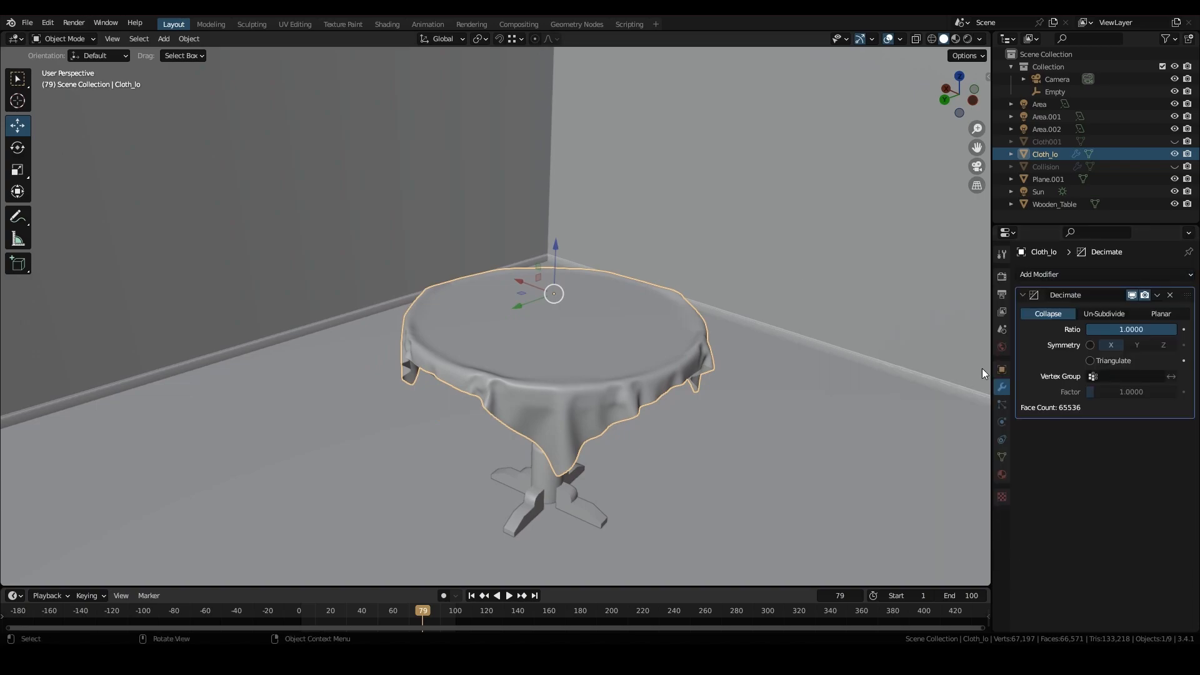
click(1104, 314)
click(1173, 329)
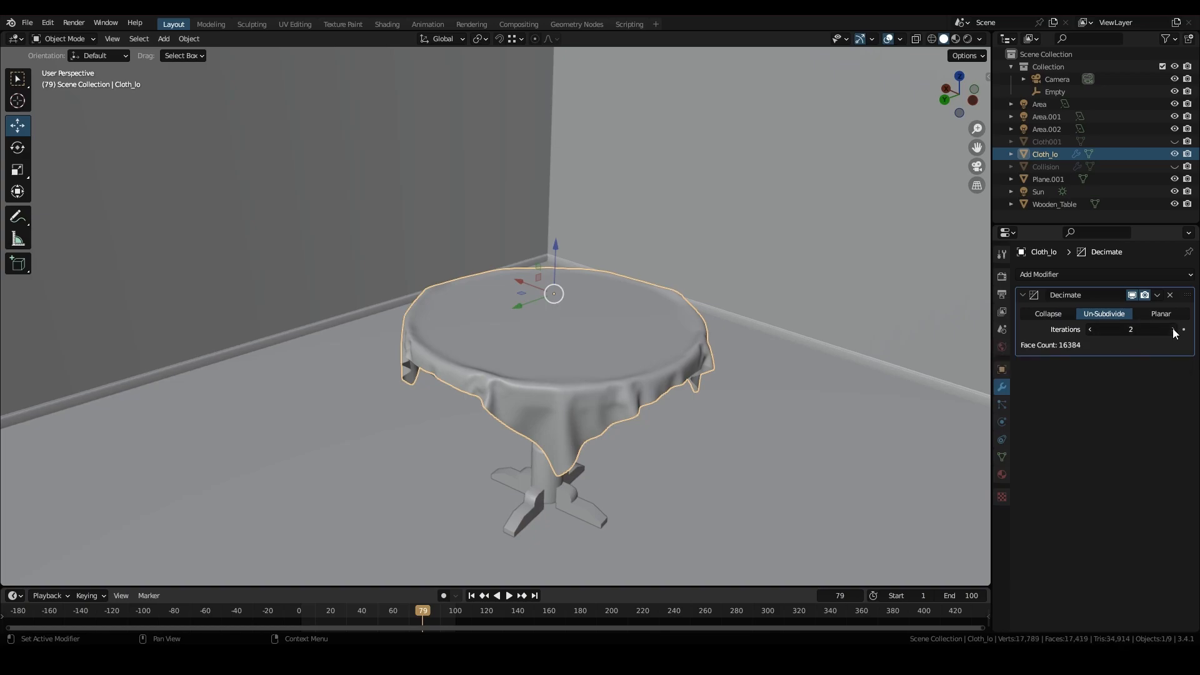
click(1172, 329)
- Examine the decimated cloth's folds and silhouette from several sides in solid and material preview shading
middle_drag(781, 465, 700, 458)
middle_drag(840, 363, 770, 387)
scroll(644, 381, up, 4)
middle_drag(643, 381, 869, 390)
scroll(684, 385, down, 3)
middle_drag(684, 385, 662, 438)
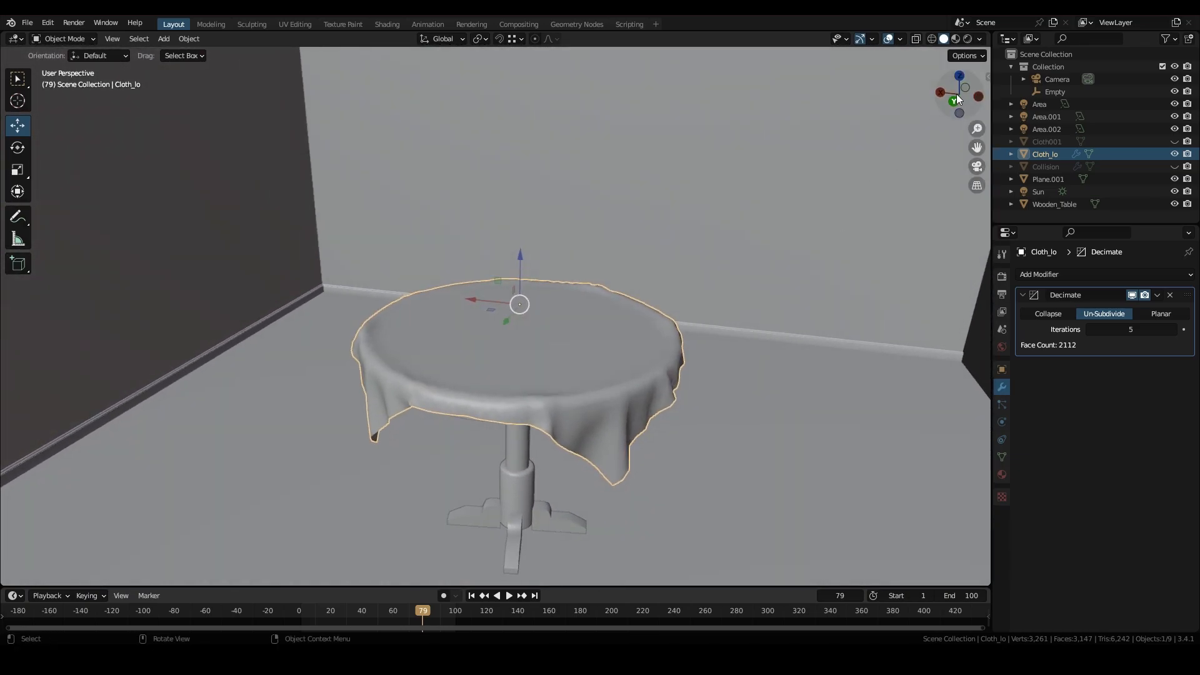
click(956, 40)
mouse_move(725, 415)
middle_down()
mouse_move(653, 422)
mouse_move(672, 418)
middle_up()
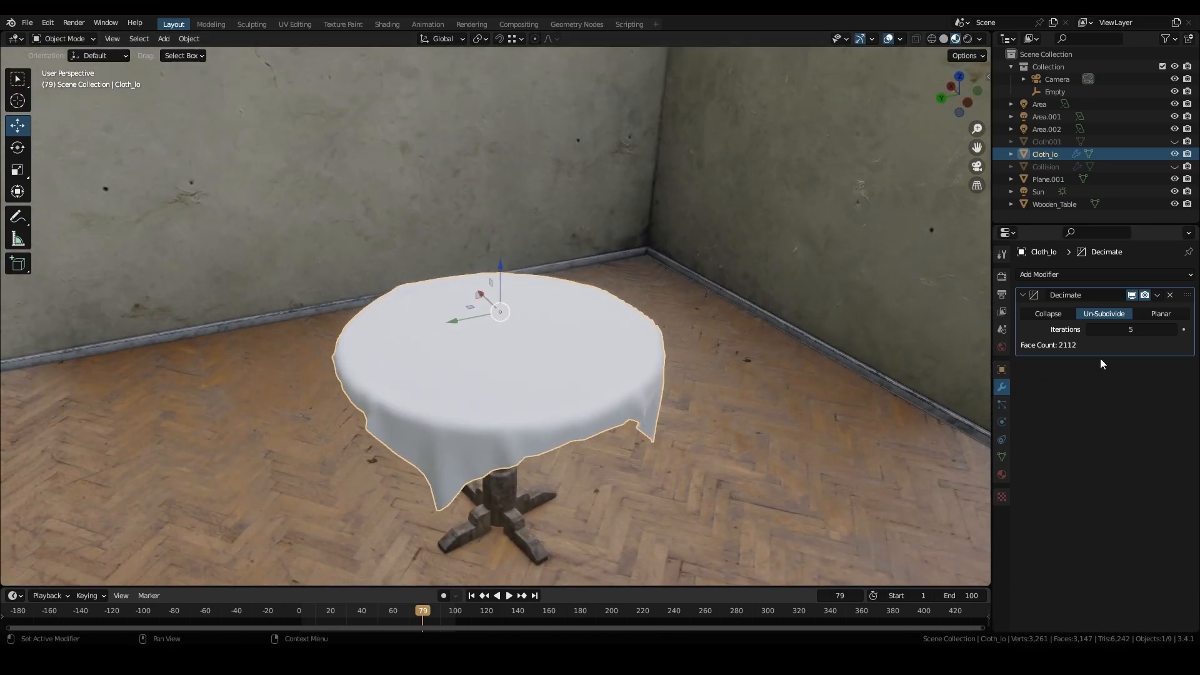
middle_drag(727, 463, 693, 447)
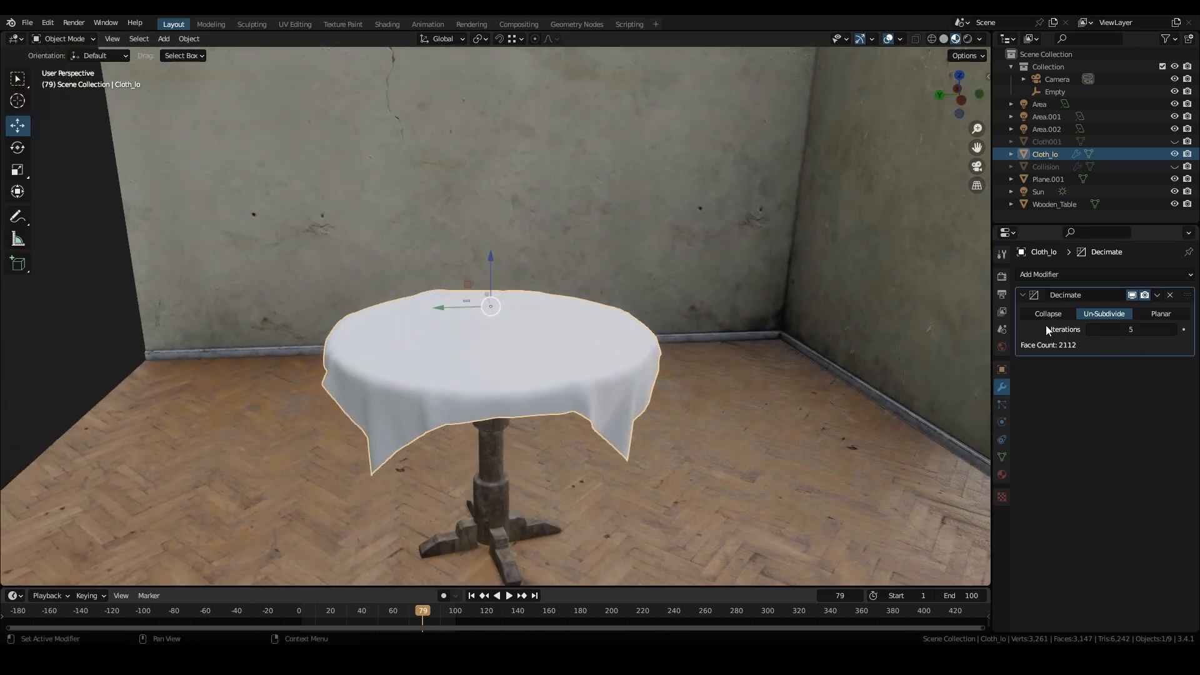
middle_drag(770, 444, 627, 455)
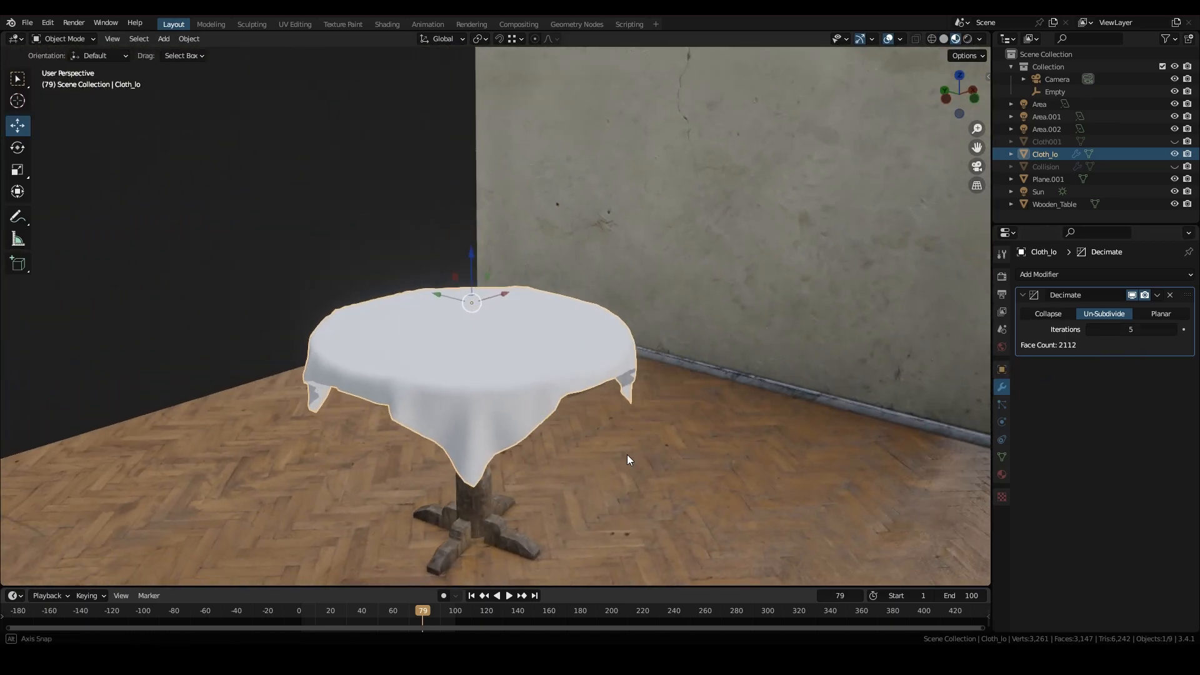
- Try 6 Un-Subdivide iterations on Cloth_lo and check how the cloth covers the table's edge
click(1173, 330)
middle_drag(700, 456, 552, 429)
scroll(644, 438, up, 2)
scroll(852, 420, down, 2)
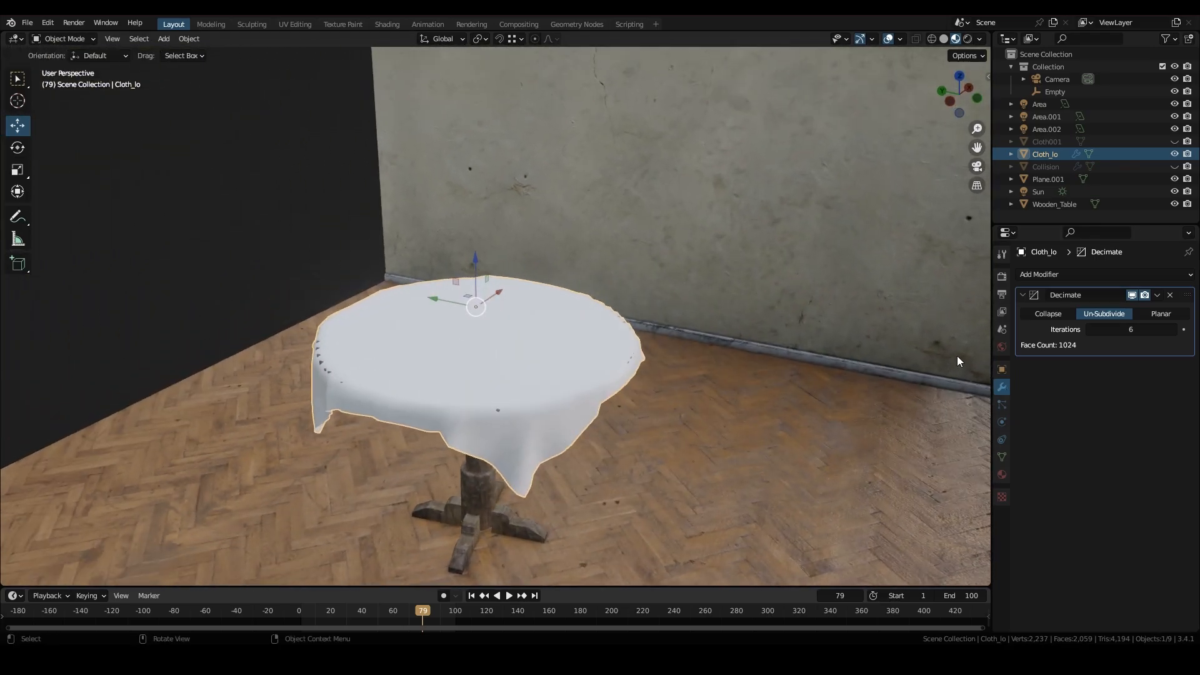
middle_drag(781, 438, 700, 448)
- Set the Decimate modifier's Un-Subdivide iterations on Cloth_lo to 4
click(1091, 330)
scroll(609, 447, up, 1)
scroll(588, 451, down, 4)
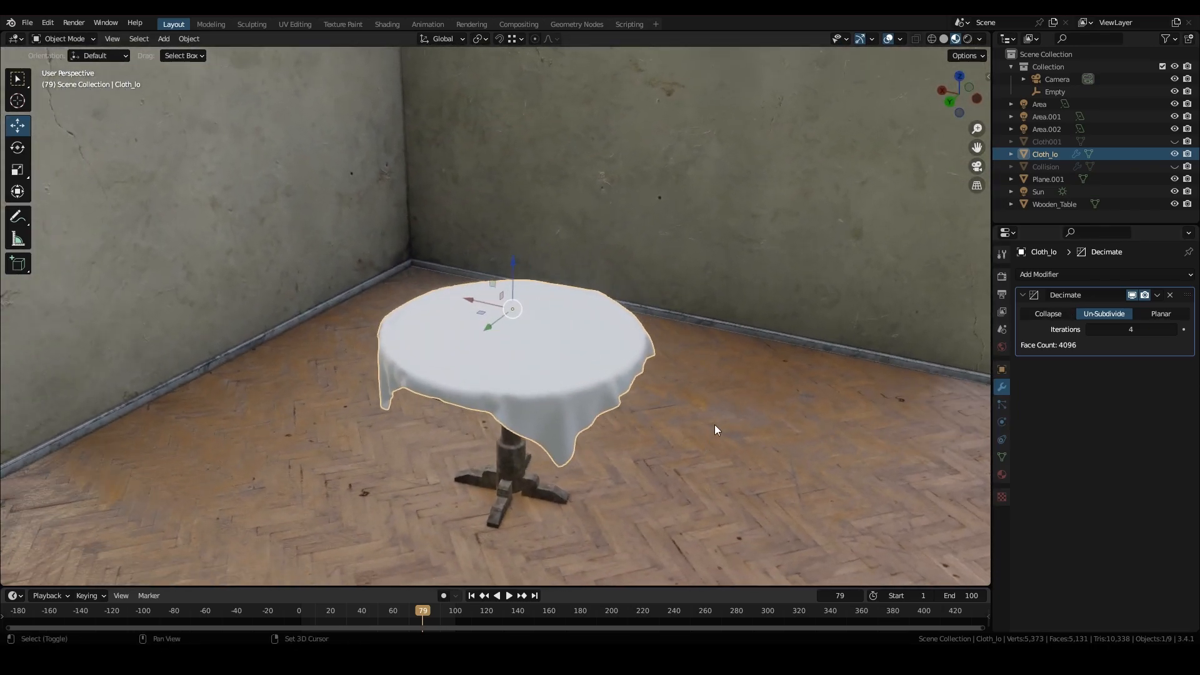
scroll(722, 434, up, 1)
- Unhide the original Cloth001 and compare it with the overlapping Cloth_lo in solid shading
click(1175, 143)
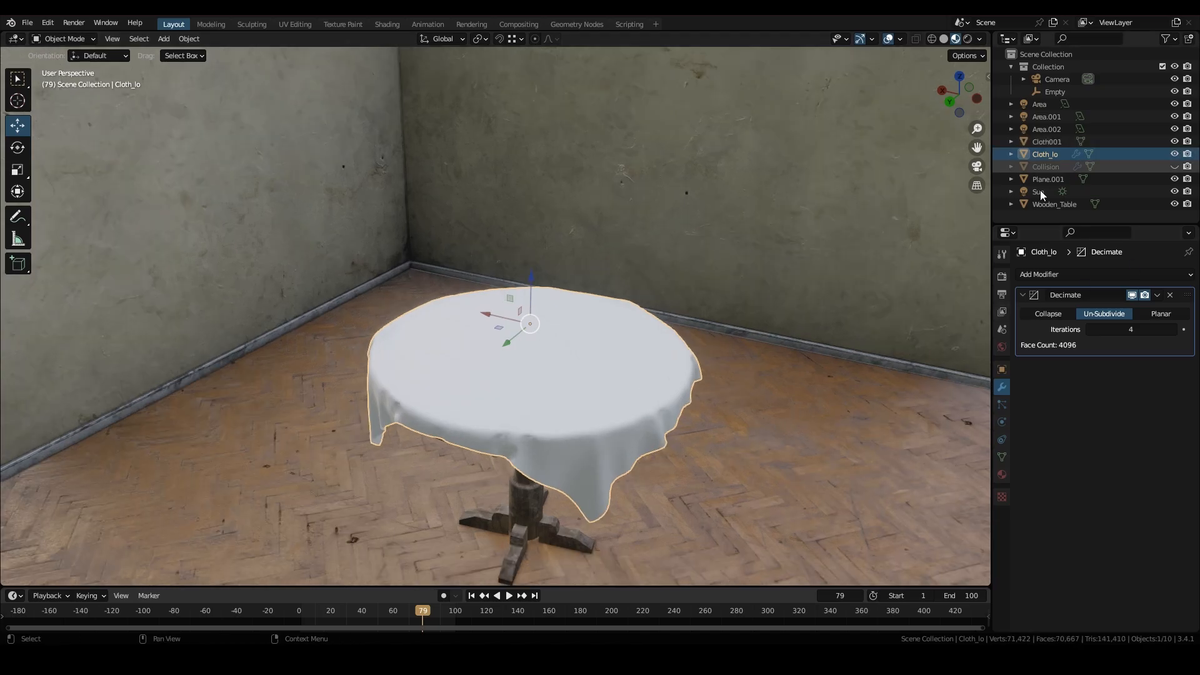
click(945, 40)
middle_drag(727, 404, 721, 395)
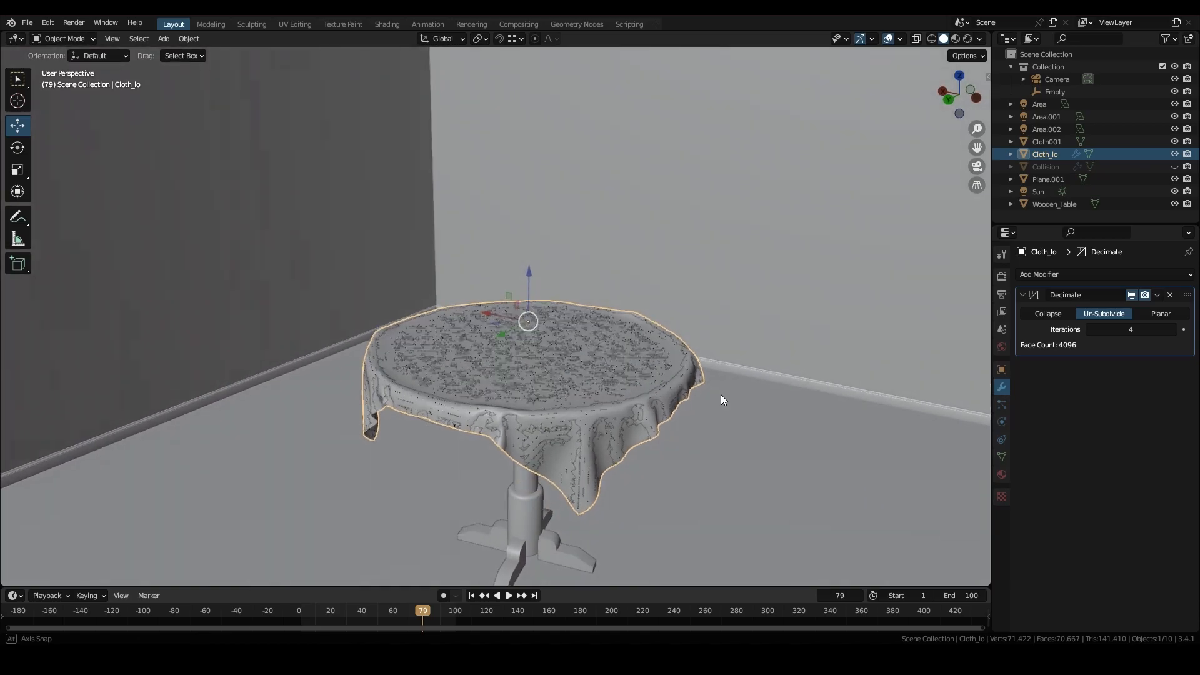
scroll(650, 444, up, 2)
mouse_move(677, 475)
shift+middle_down()
mouse_move(602, 436)
mouse_move(646, 437)
mouse_move(608, 441)
mouse_move(572, 486)
mouse_move(584, 443)
shift+middle_up()
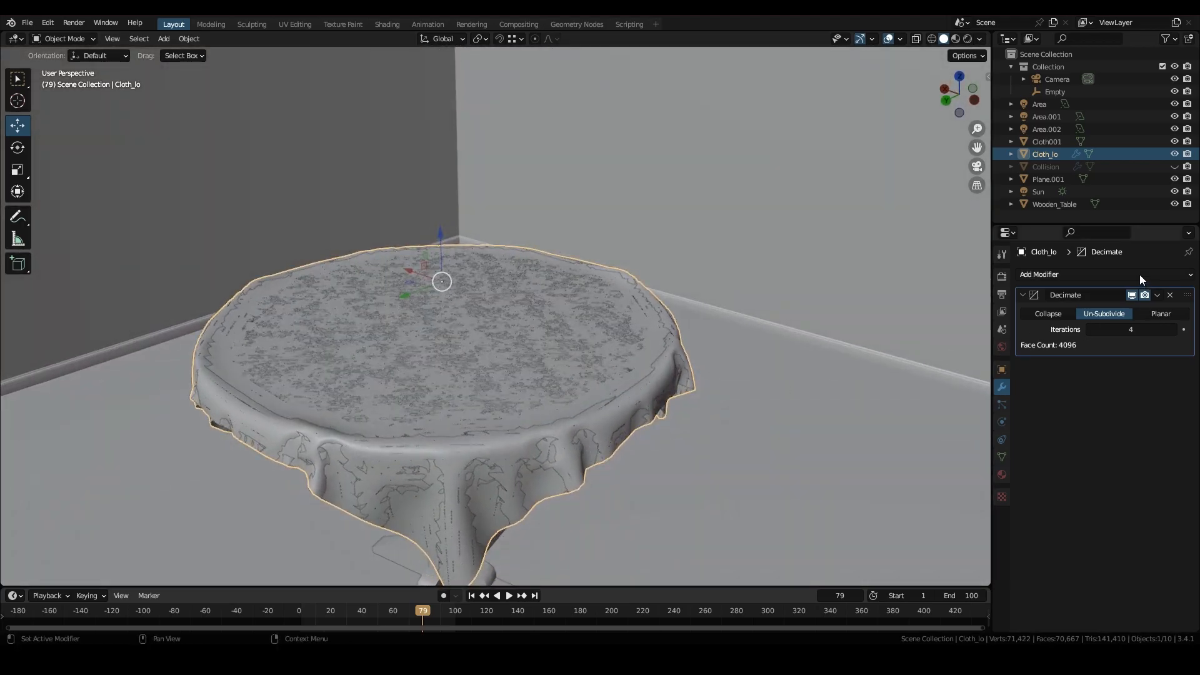
- Add a Shrinkwrap modifier to Cloth_lo with Cloth001 as its target
click(1139, 275)
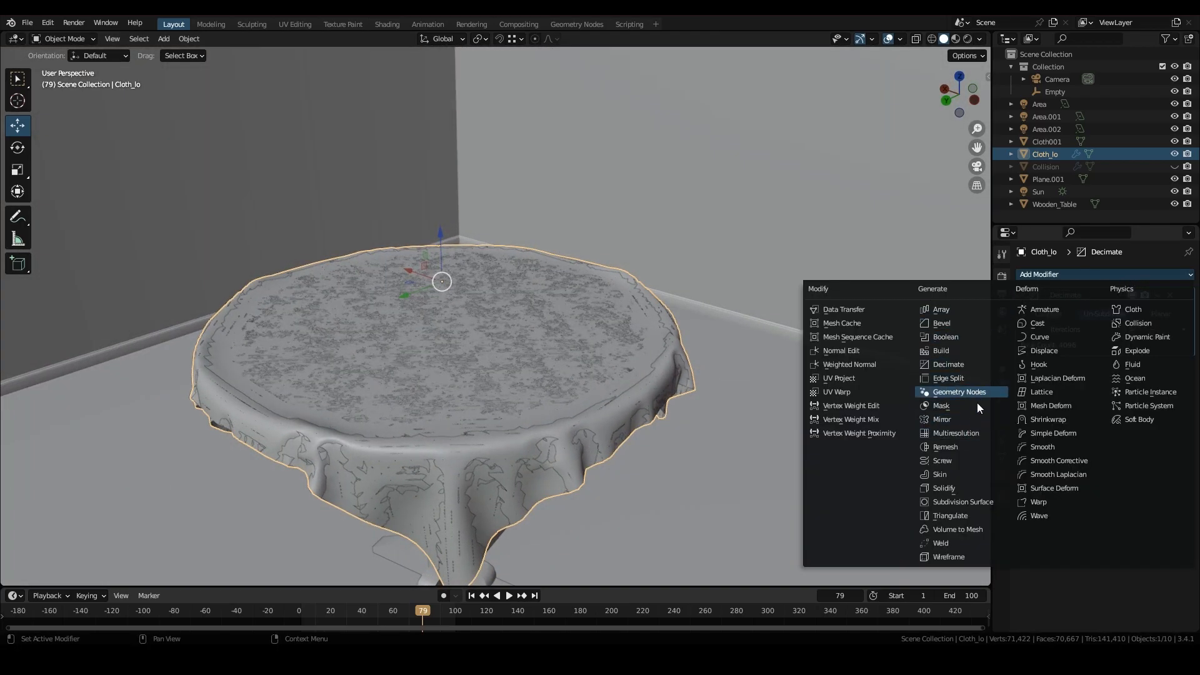
click(1056, 420)
click(1170, 416)
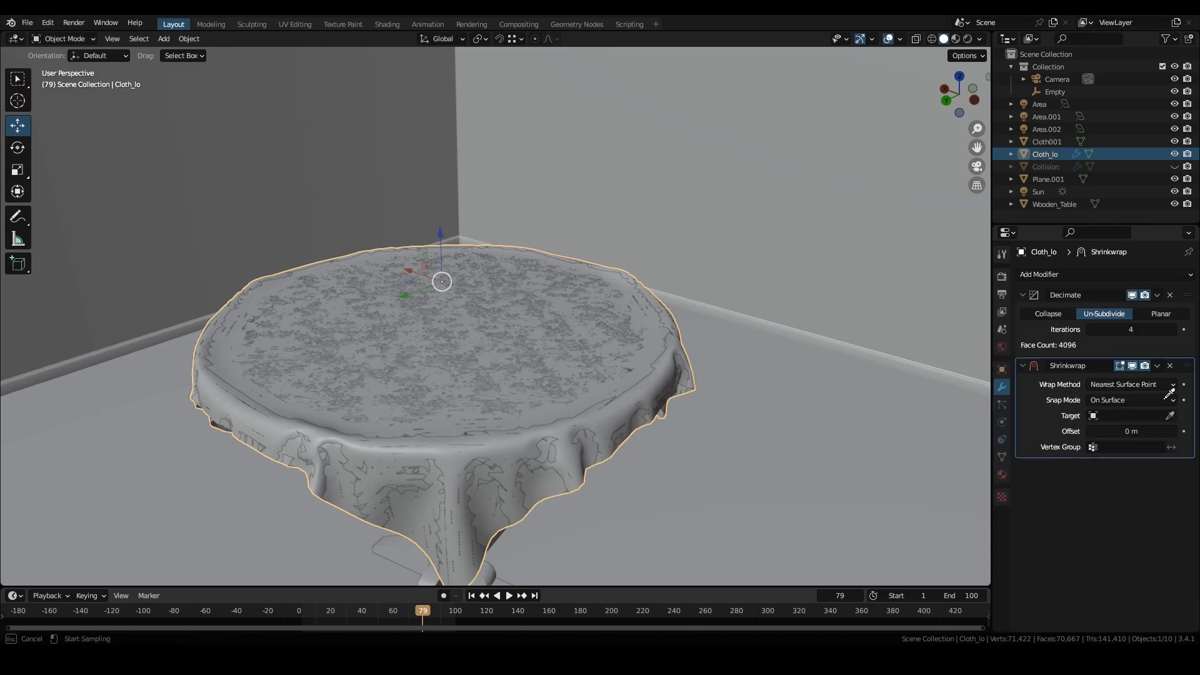
click(1059, 146)
middle_drag(963, 478, 820, 426)
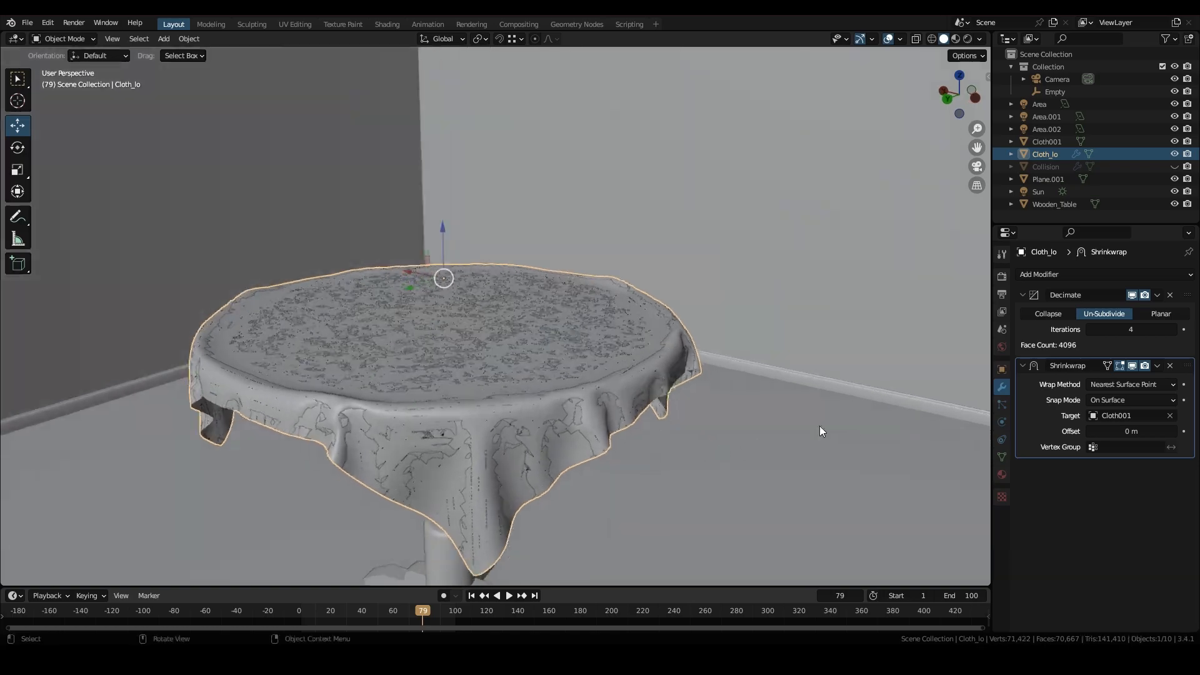
- Apply the Decimate and Shrinkwrap modifiers on Cloth_lo and hide Cloth001
click(1157, 295)
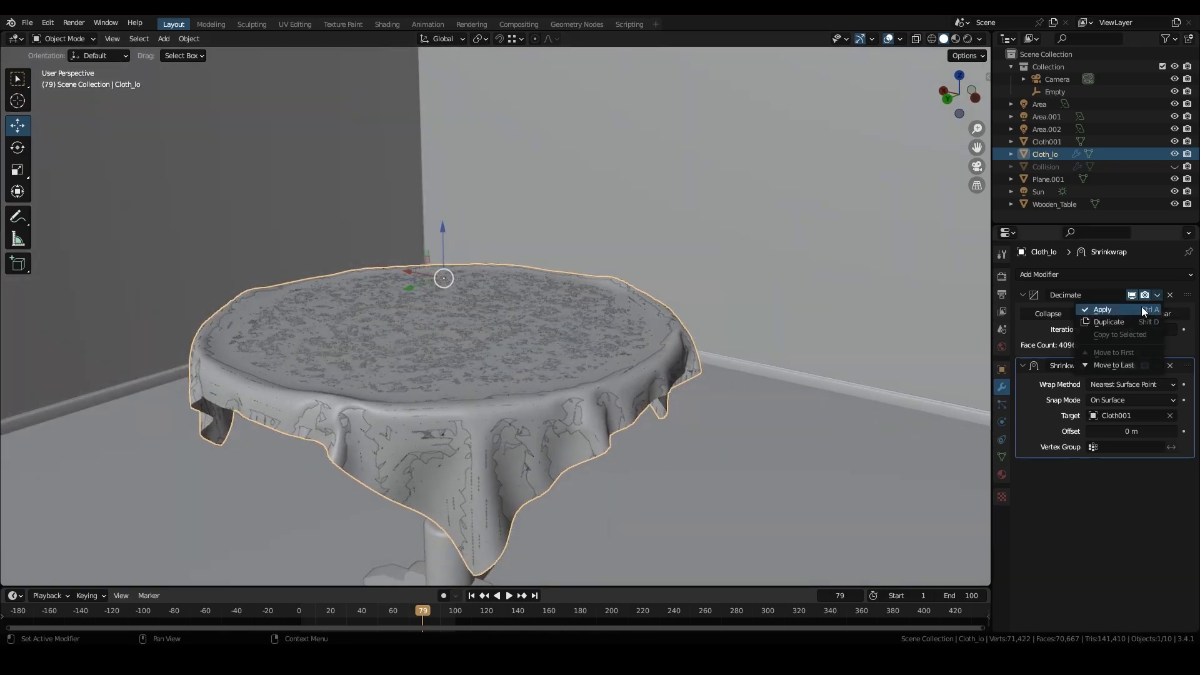
click(1141, 306)
click(1157, 295)
click(1140, 306)
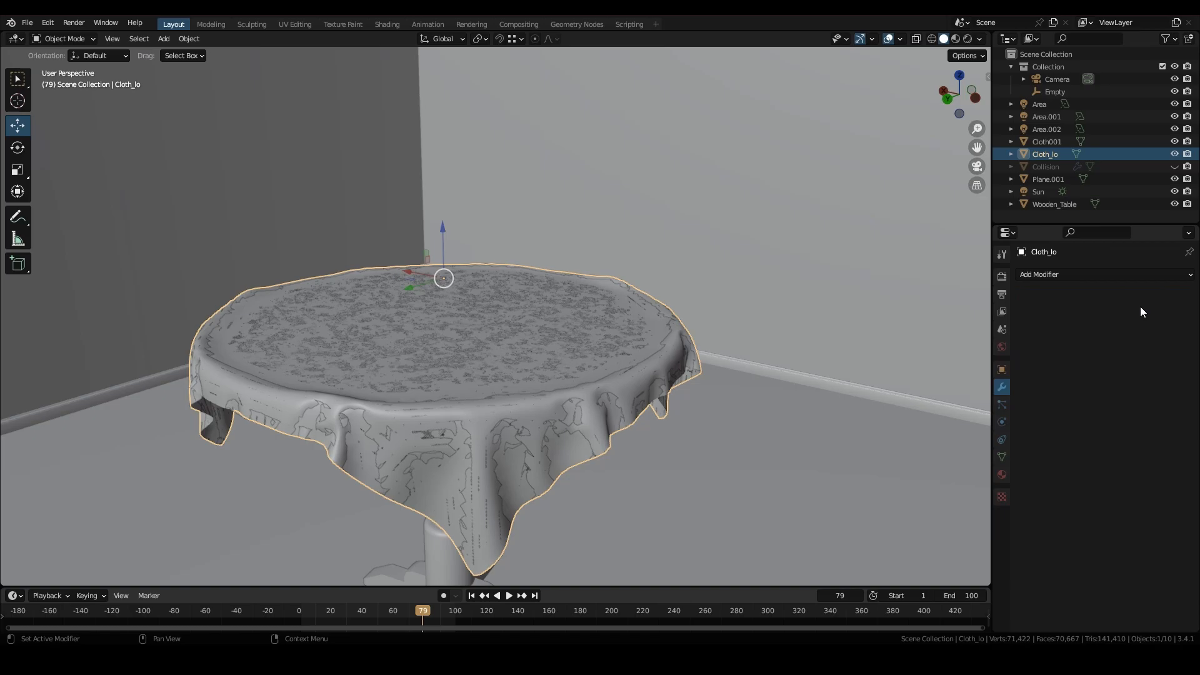
click(1175, 141)
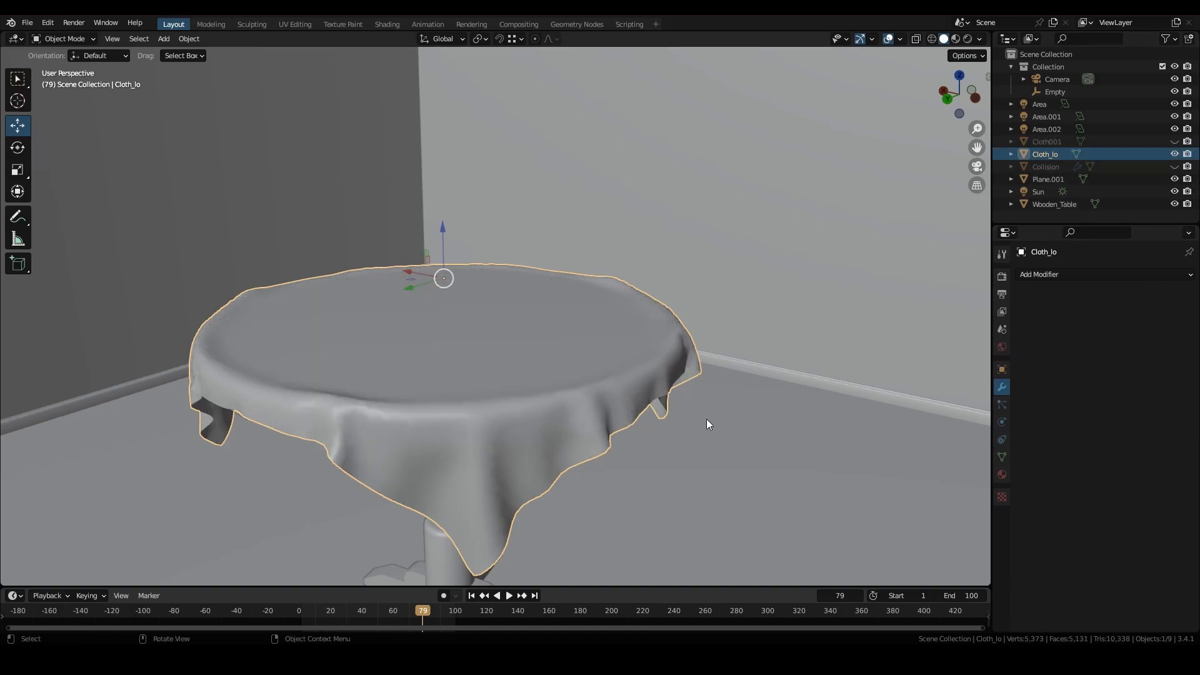
- Split the 3D viewport in two and turn the new area into a UV Editor
middle_drag(709, 419, 586, 388)
drag(2, 579, 313, 394)
click(16, 38)
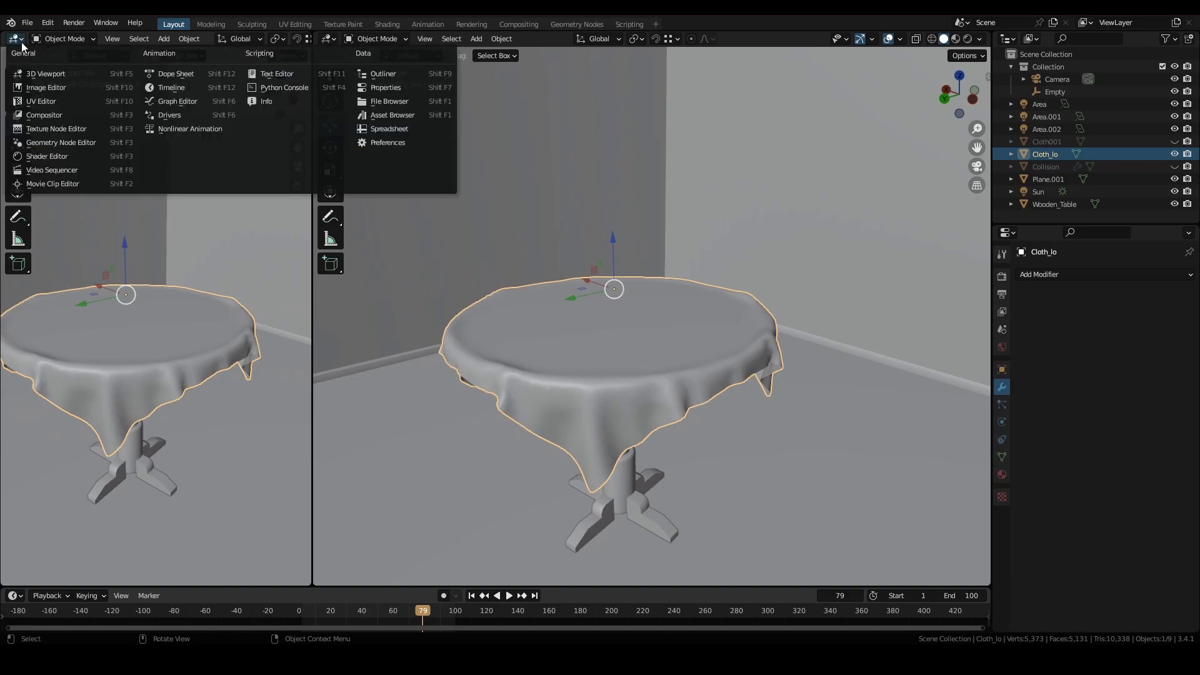
click(36, 102)
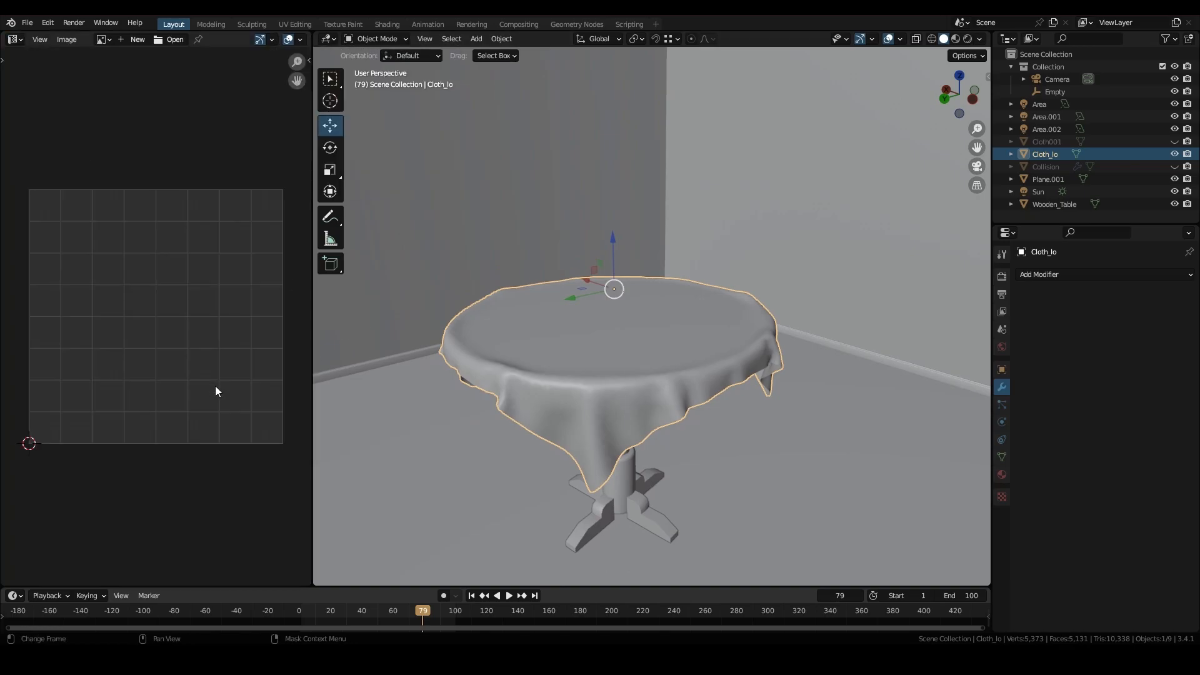
- Mark all four outer border edge loops of Cloth_lo as seams and unwrap the mesh
key(Tab)
scroll(622, 441, up, 2)
middle_drag(623, 440, 823, 409)
key(a)
scroll(628, 431, up, 2)
click(598, 393)
alt+click(615, 395)
alt+shift+click(725, 389)
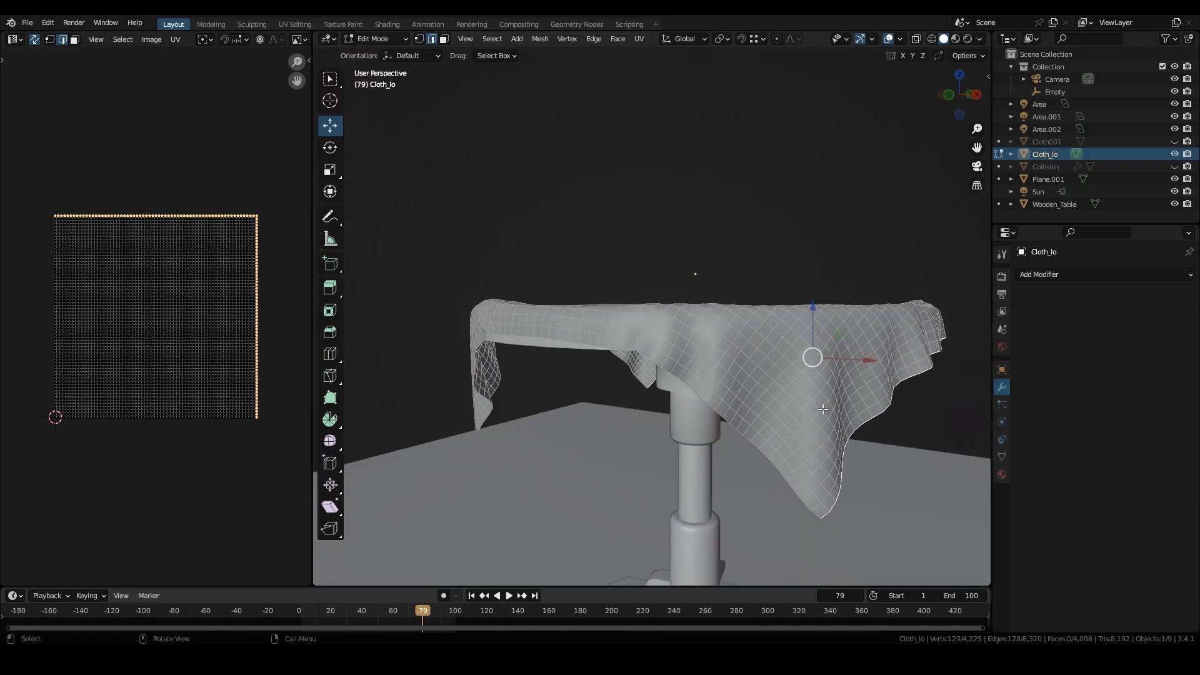
alt+shift+click(687, 408)
middle_drag(666, 385, 669, 416)
alt+shift+click(656, 430)
right_click(669, 416)
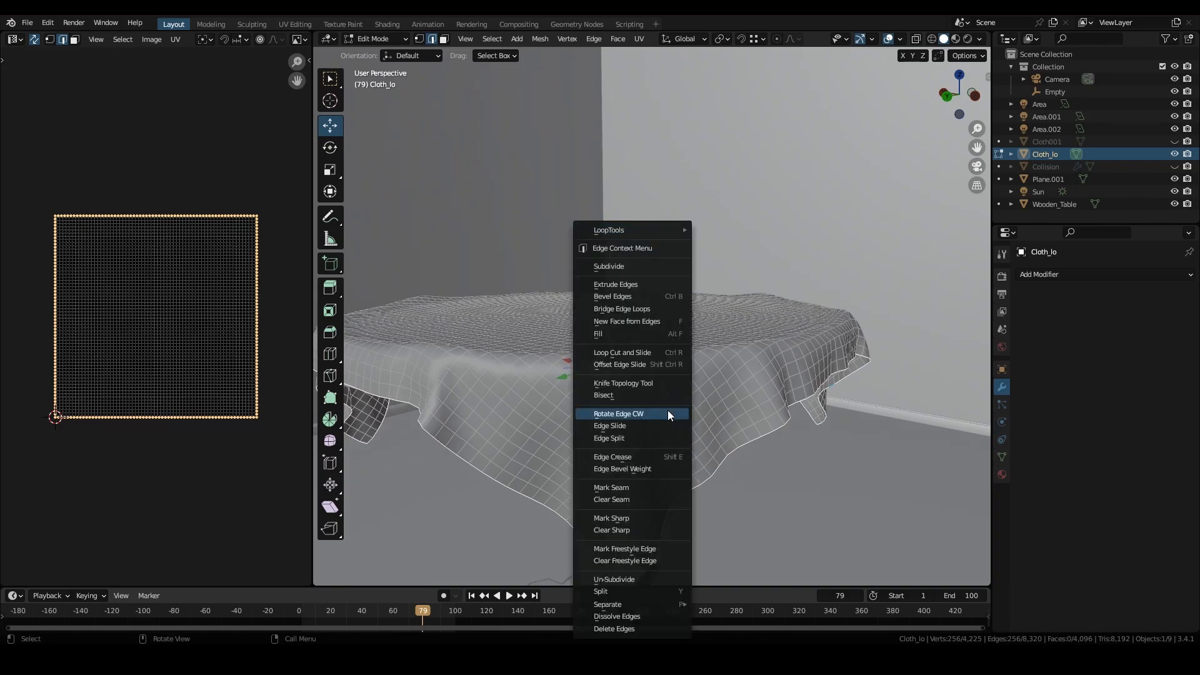
click(633, 489)
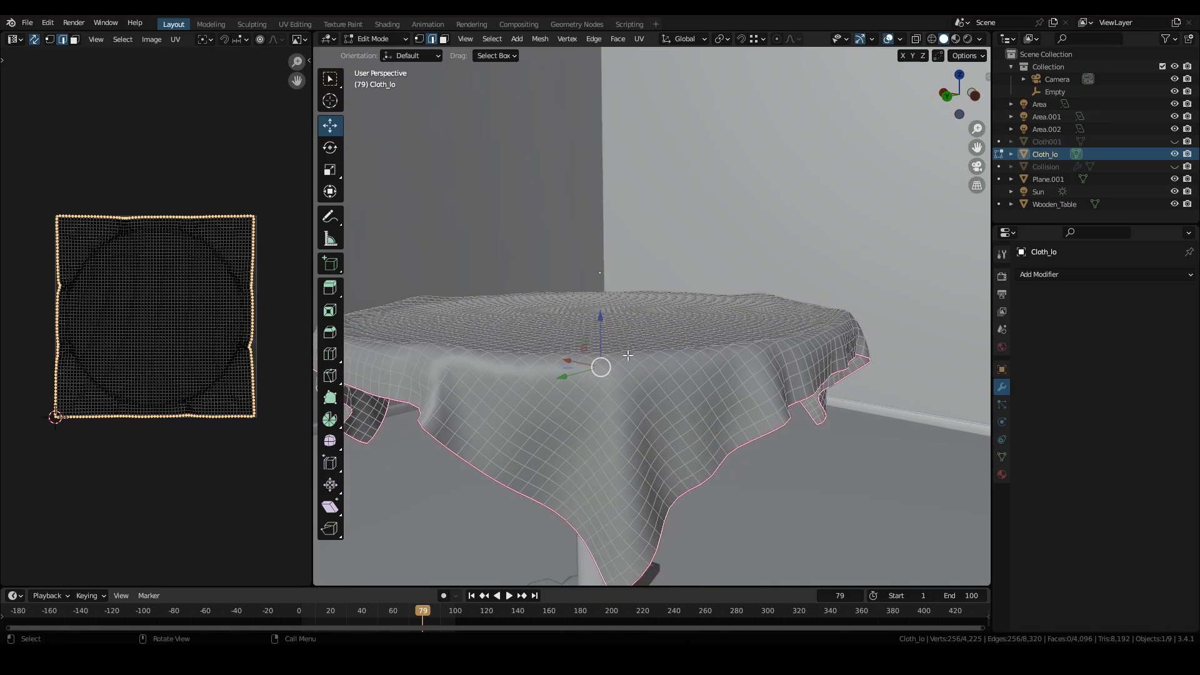
- Pack the UVs of all Cloth_lo faces into a single tile with UVPackmaster3 and return to Object Mode
scroll(627, 355, down, 4)
middle_drag(600, 399, 710, 457)
middle_drag(725, 335, 576, 336)
drag(309, 374, 216, 382)
key(3)
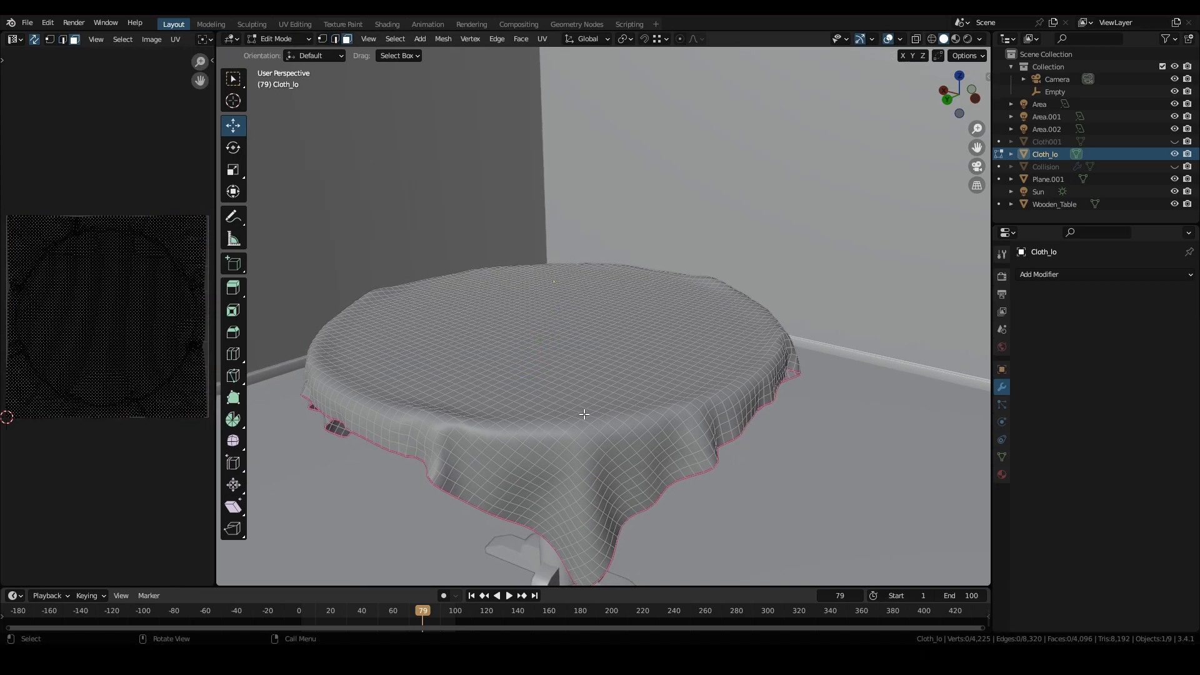
key(a)
key(n)
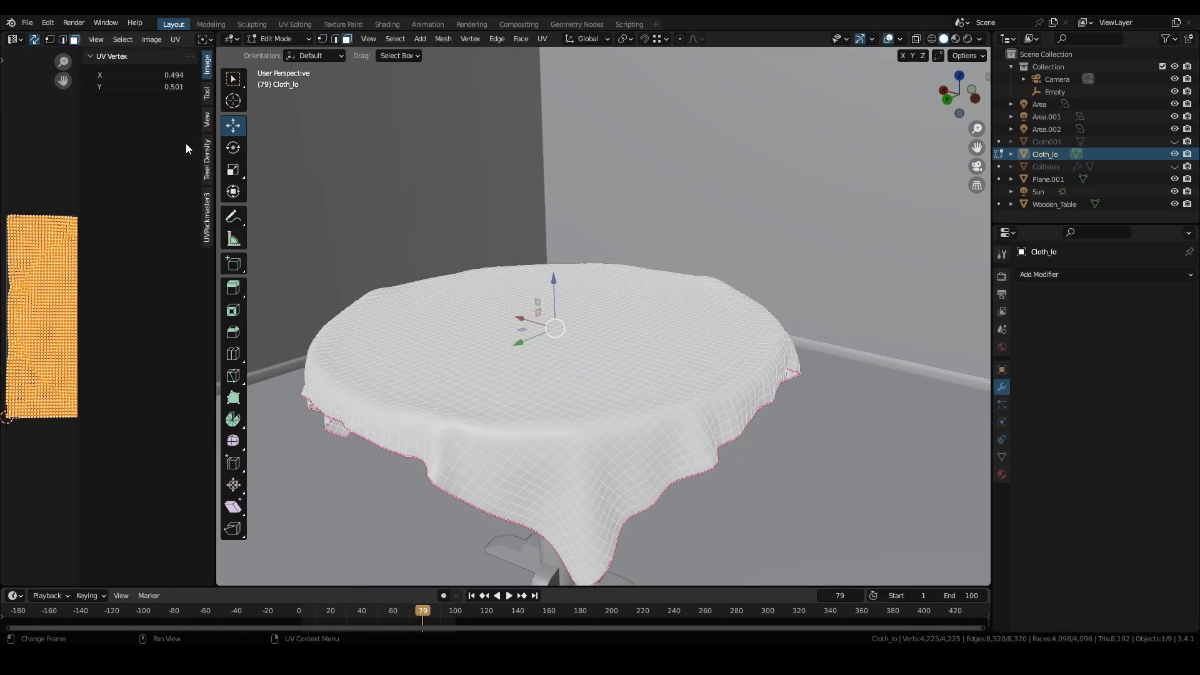
click(204, 186)
click(153, 177)
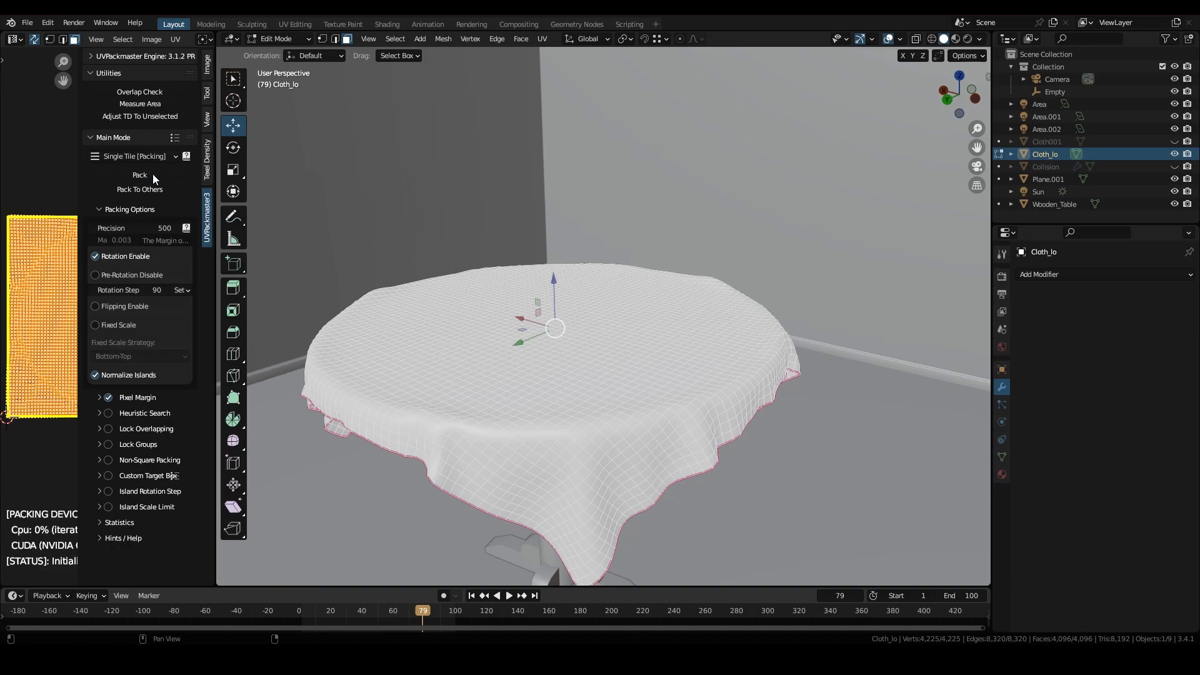
key(n)
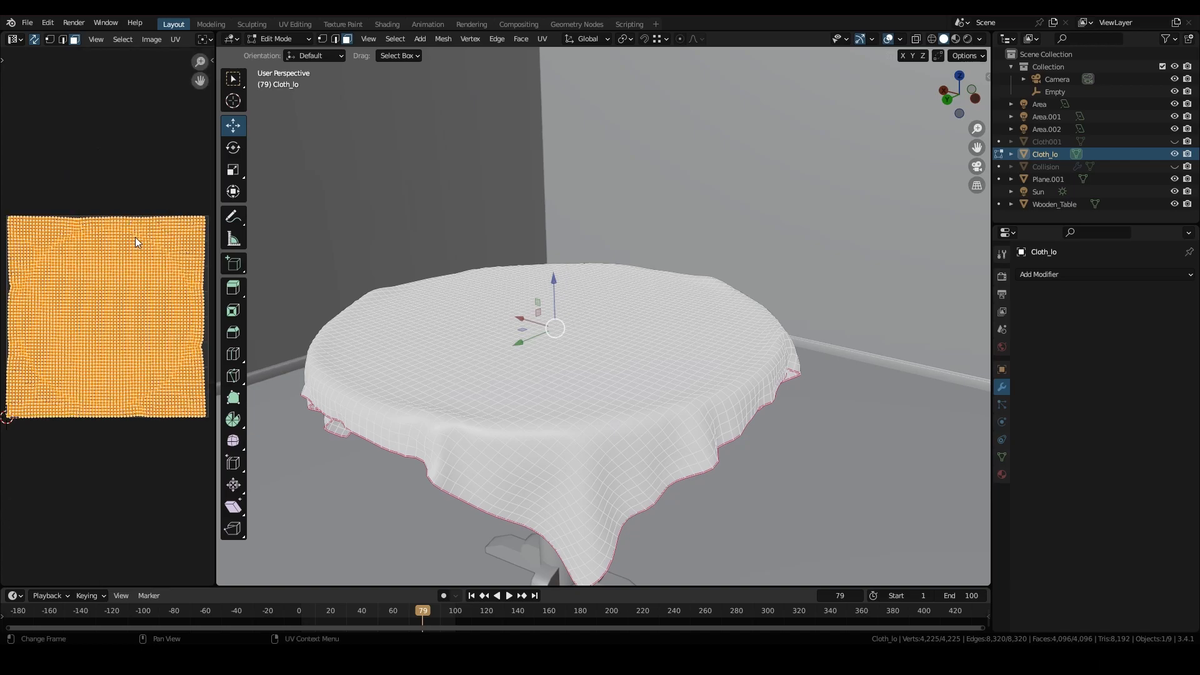
drag(216, 337, 156, 338)
key(Tab)
- Unhide the high-poly object Cloth001 and rename it Clothhi
scroll(663, 404, down, 3)
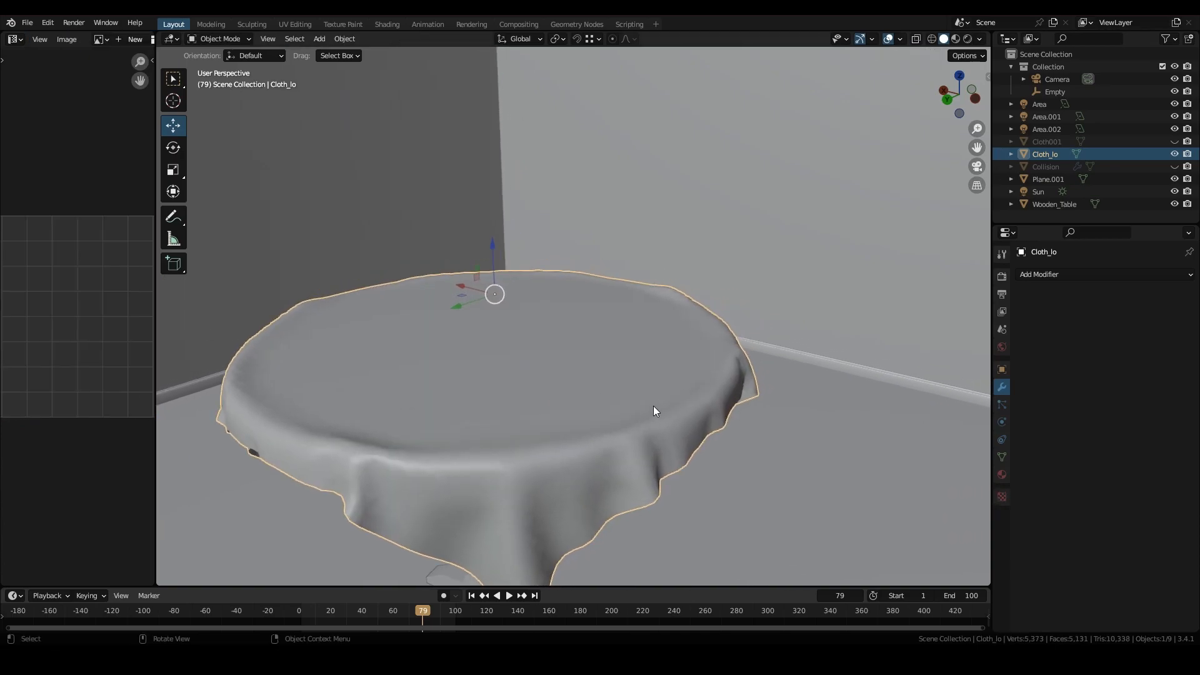
middle_drag(672, 348, 628, 323)
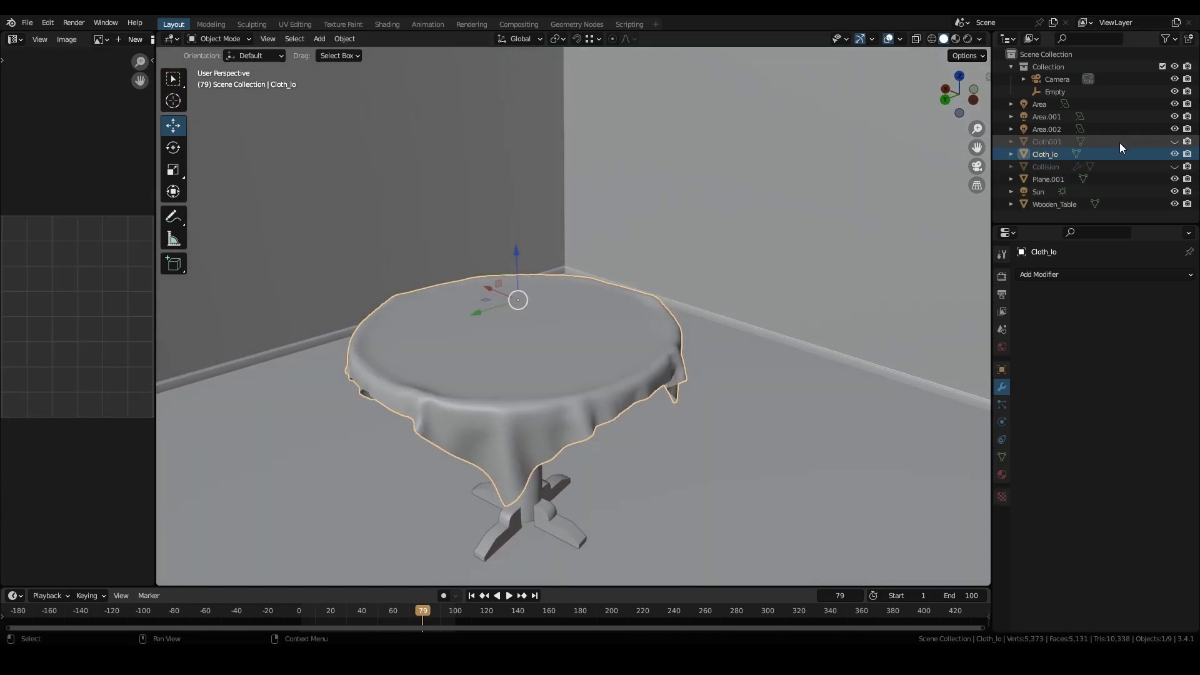
click(1175, 142)
click(1125, 143)
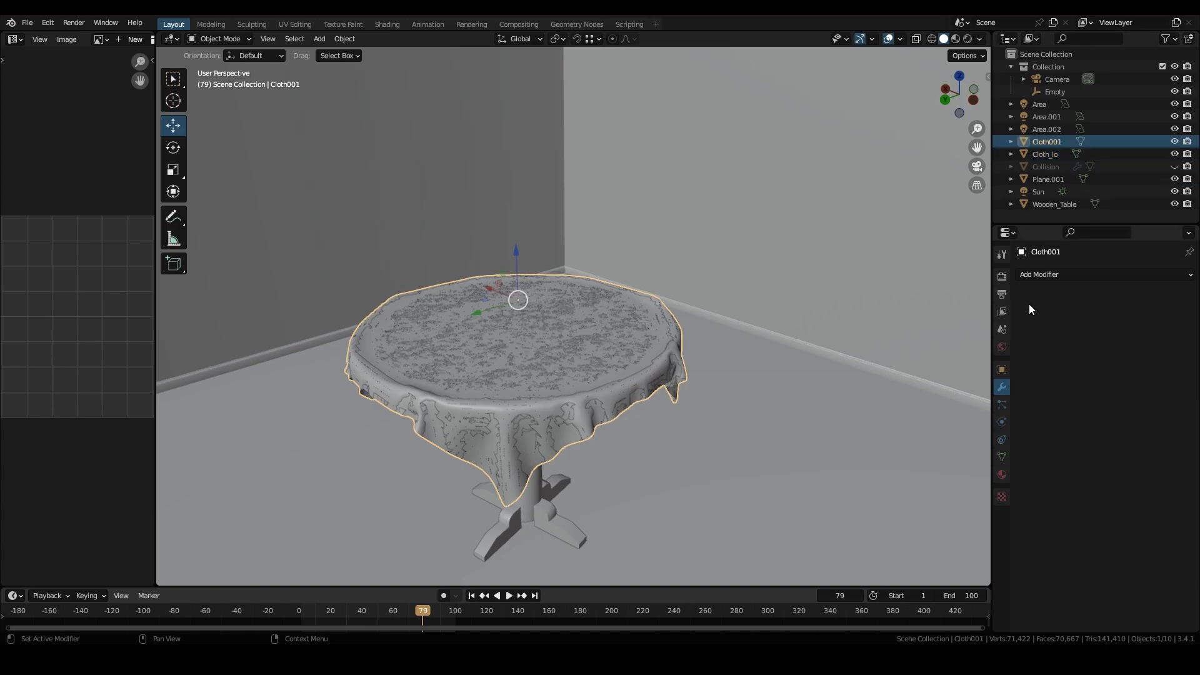
click(1002, 369)
click(1084, 275)
click(1084, 274)
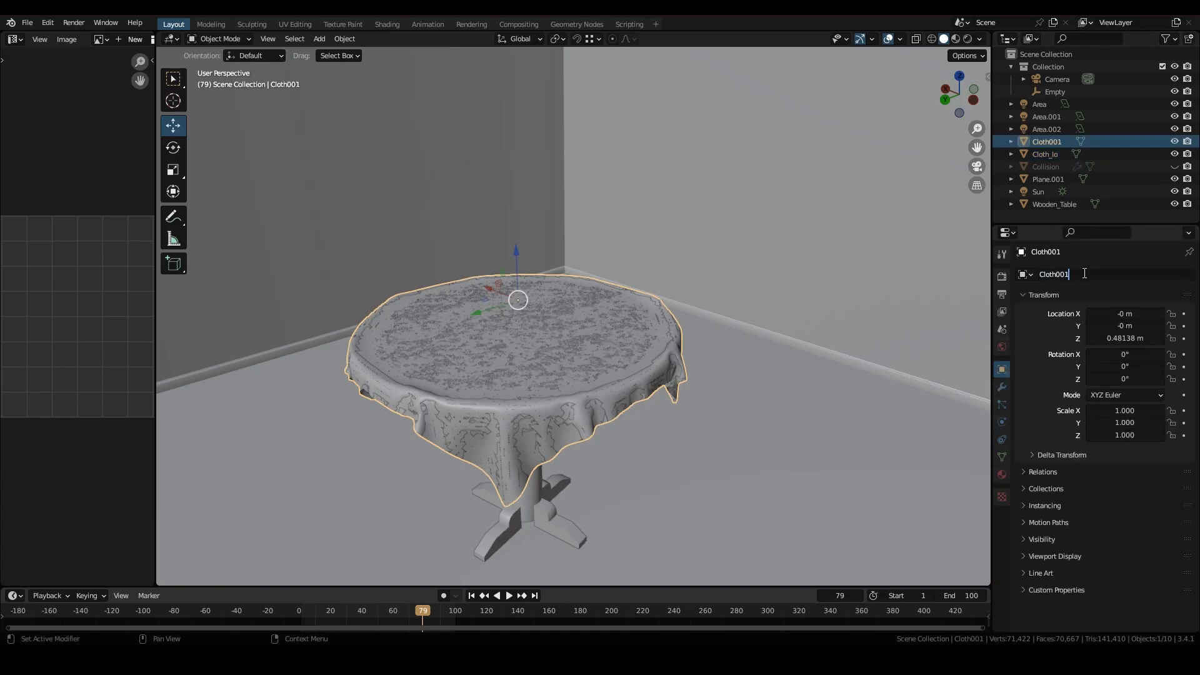
text(i)
key(Return)
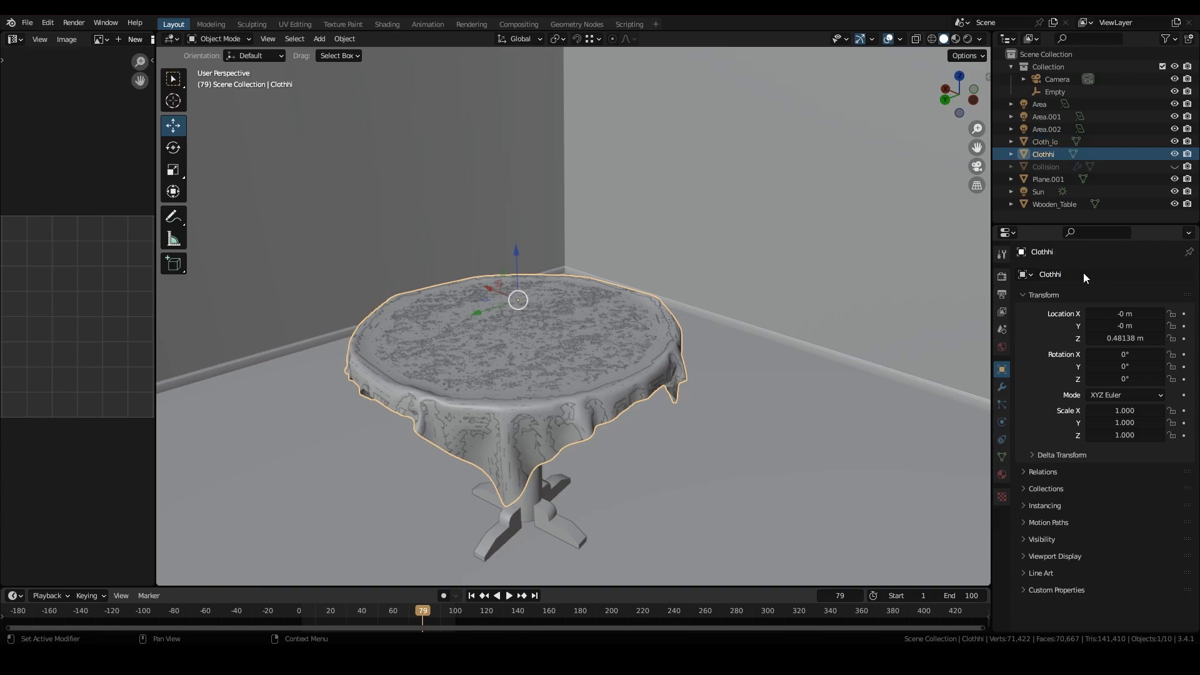
- Select Cloth_lo, enable the Screencast Keys overlay and merge the UV Editor area back into the 3D viewport
click(1124, 147)
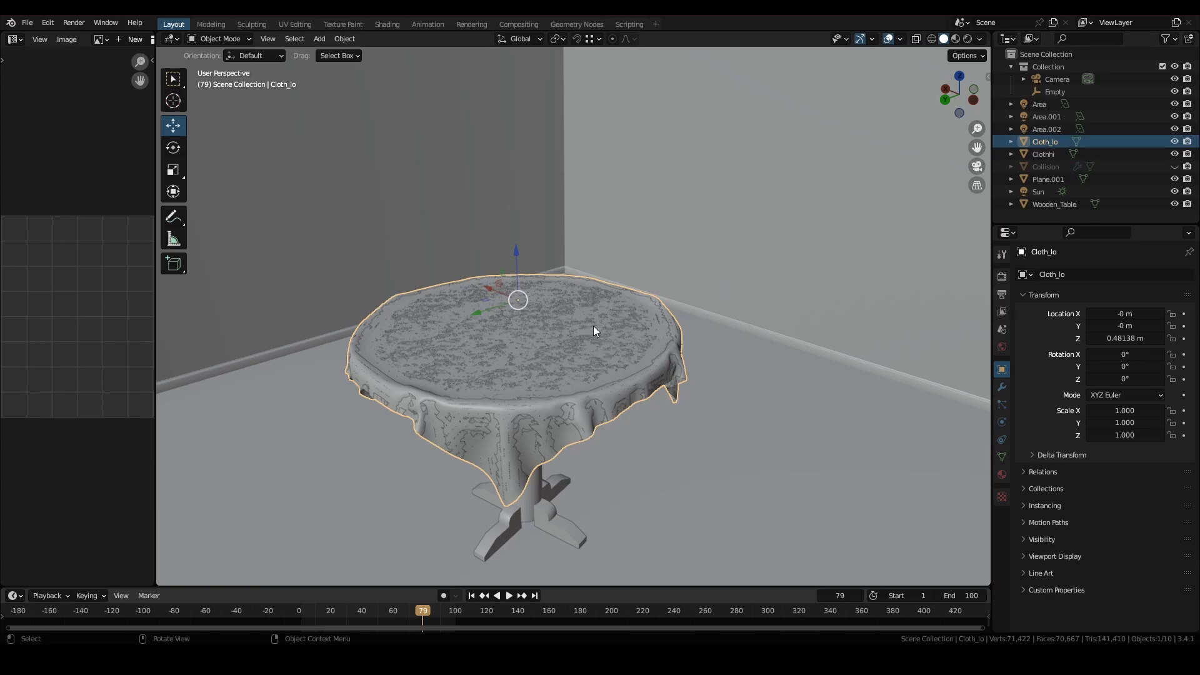
key(n)
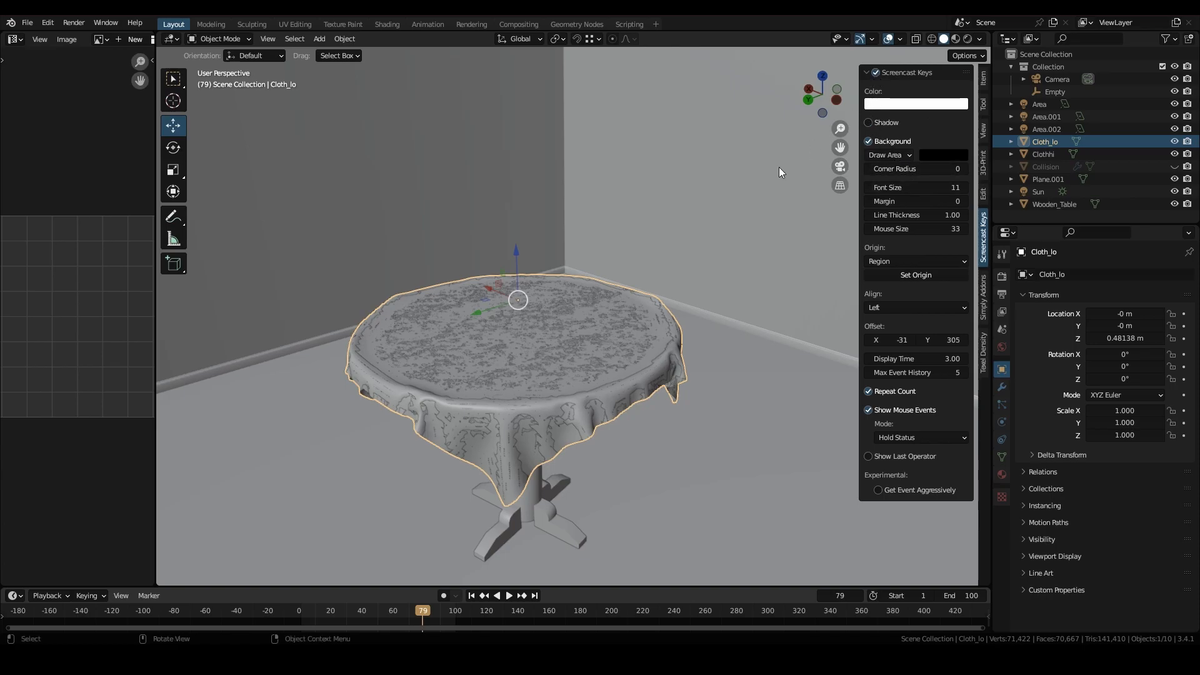
key(n)
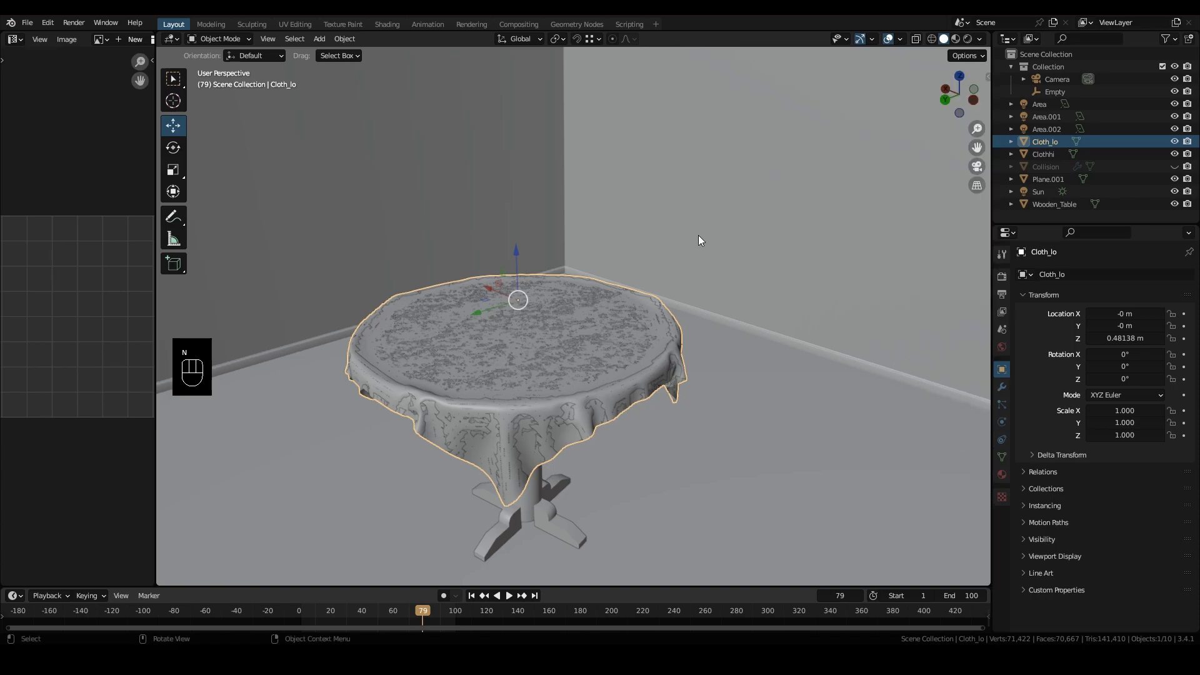
right_click(156, 397)
click(122, 427)
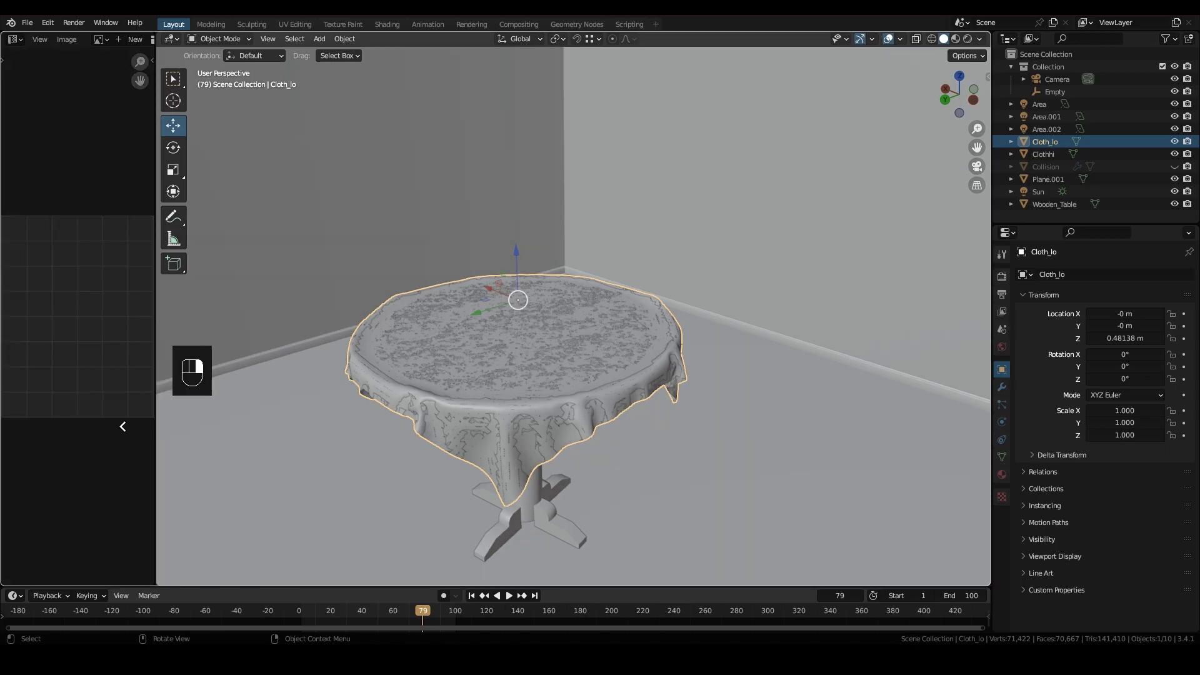
click(109, 431)
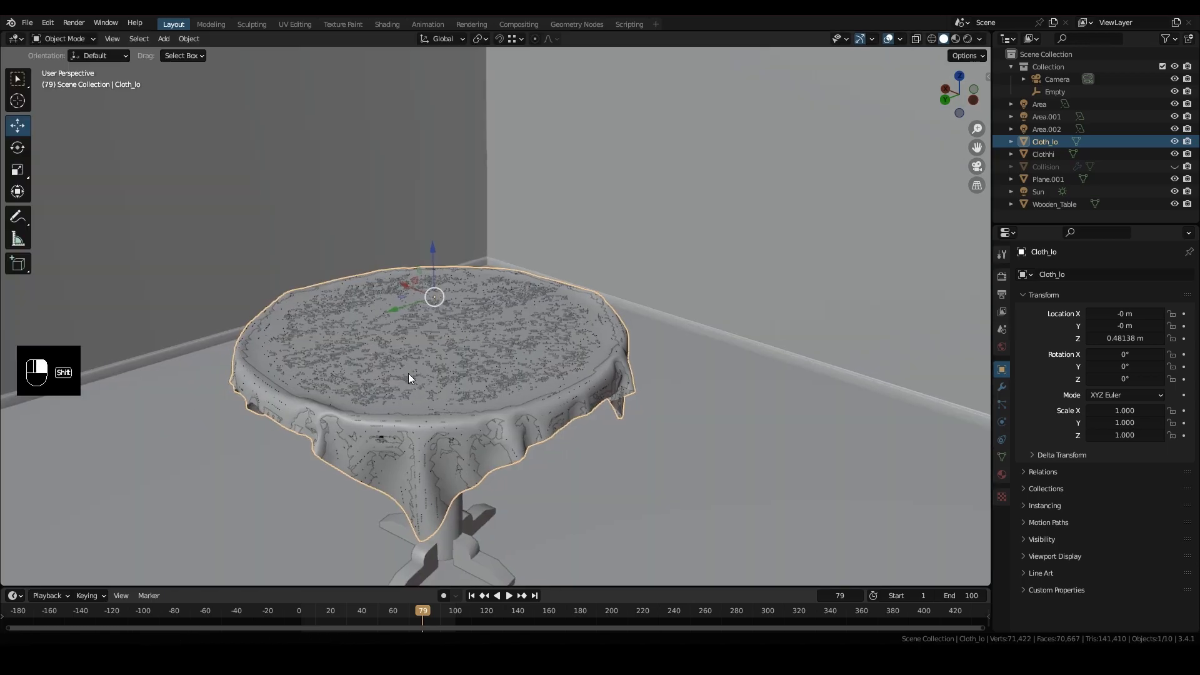
- Duplicate Cloth_lo in place and expand all faces of the copy outward with Shrink/Fatten by about 0.023 m
shift+middle_drag(406, 379, 460, 373)
key(Tab)
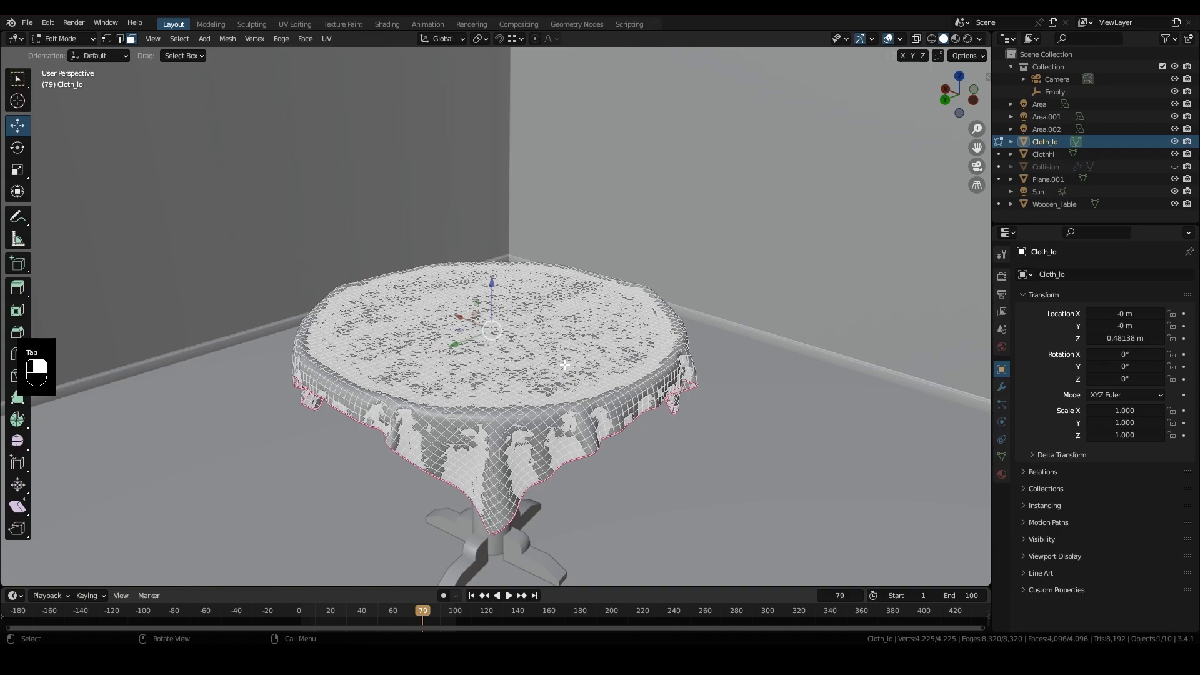
key(Tab)
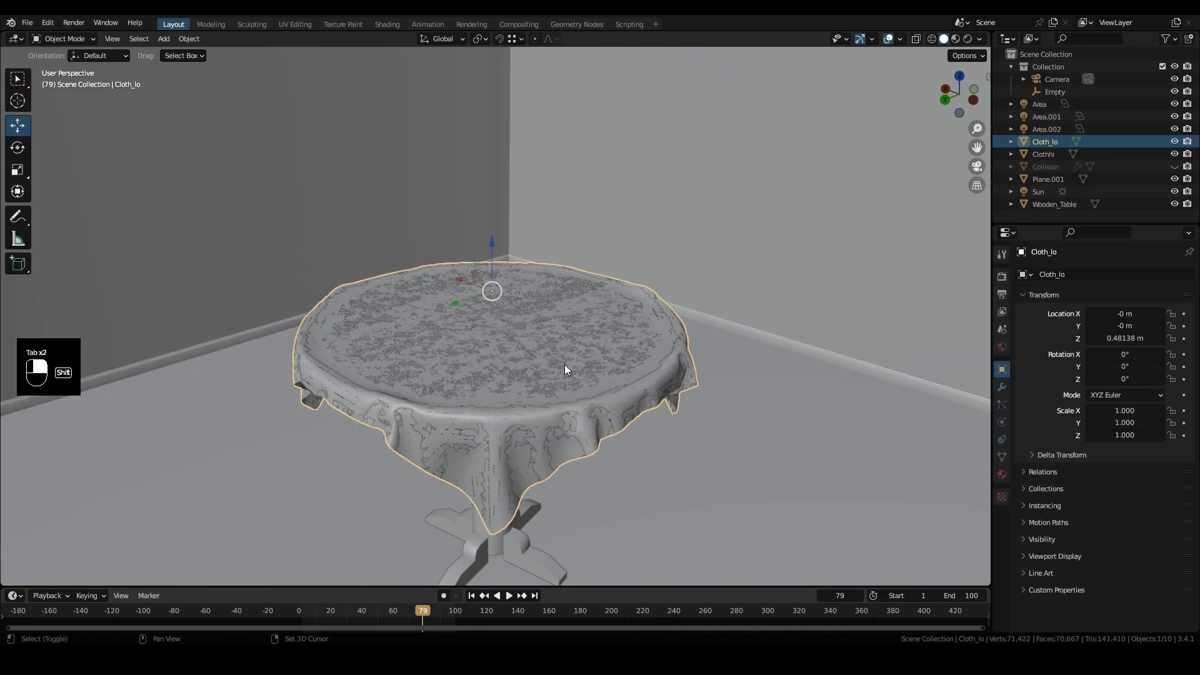
key(shift+d)
right_click(565, 370)
key(Tab)
key(3)
key(a)
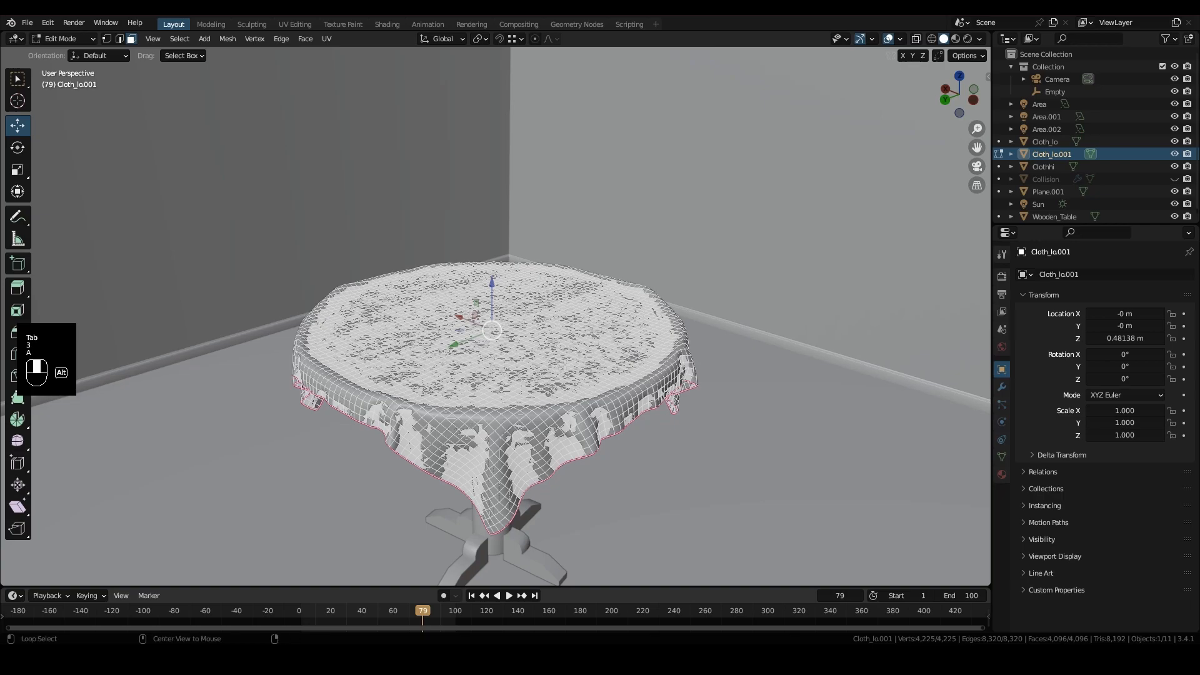
key(alt+s)
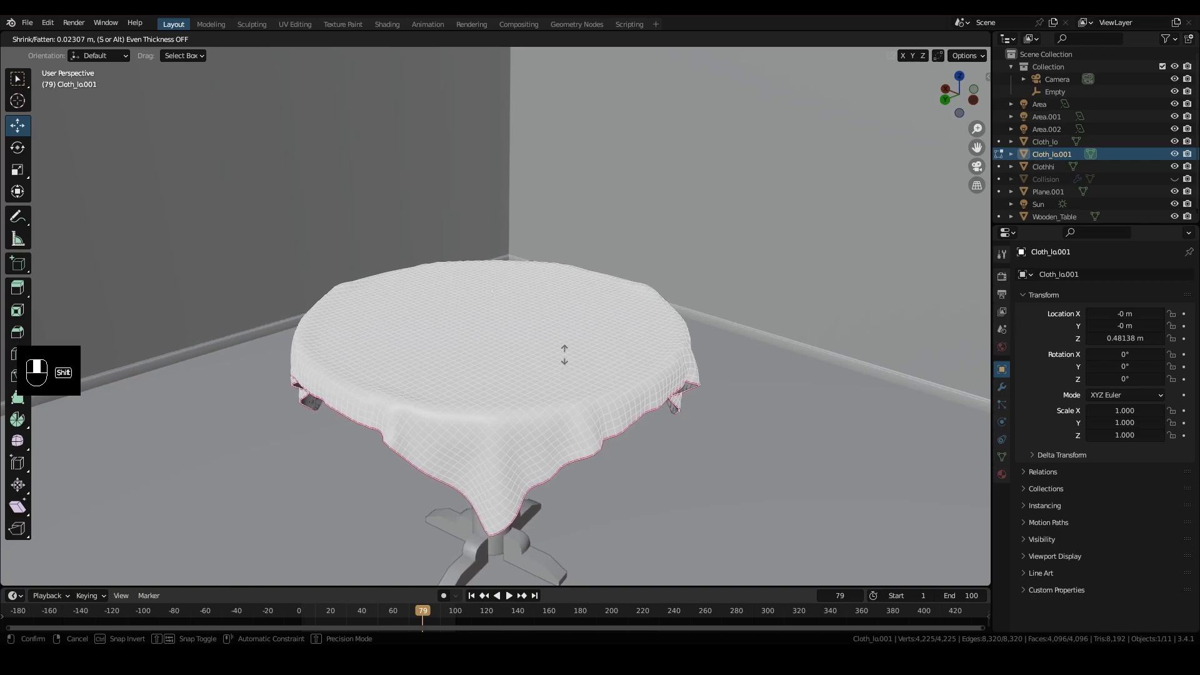
click(564, 355)
middle_drag(564, 355, 658, 415)
- Rename the expanded cloth copy Cloth_Cage and return to Object Mode
click(1103, 276)
text(Cloth)
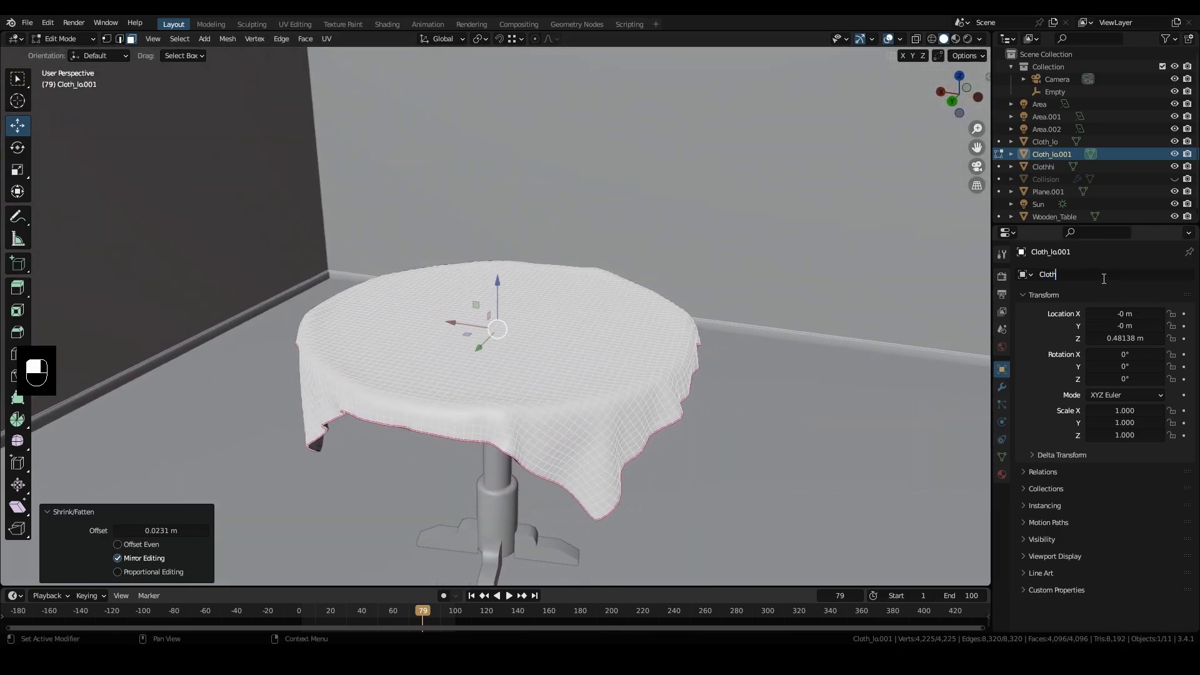
text(_Cage)
key(Return)
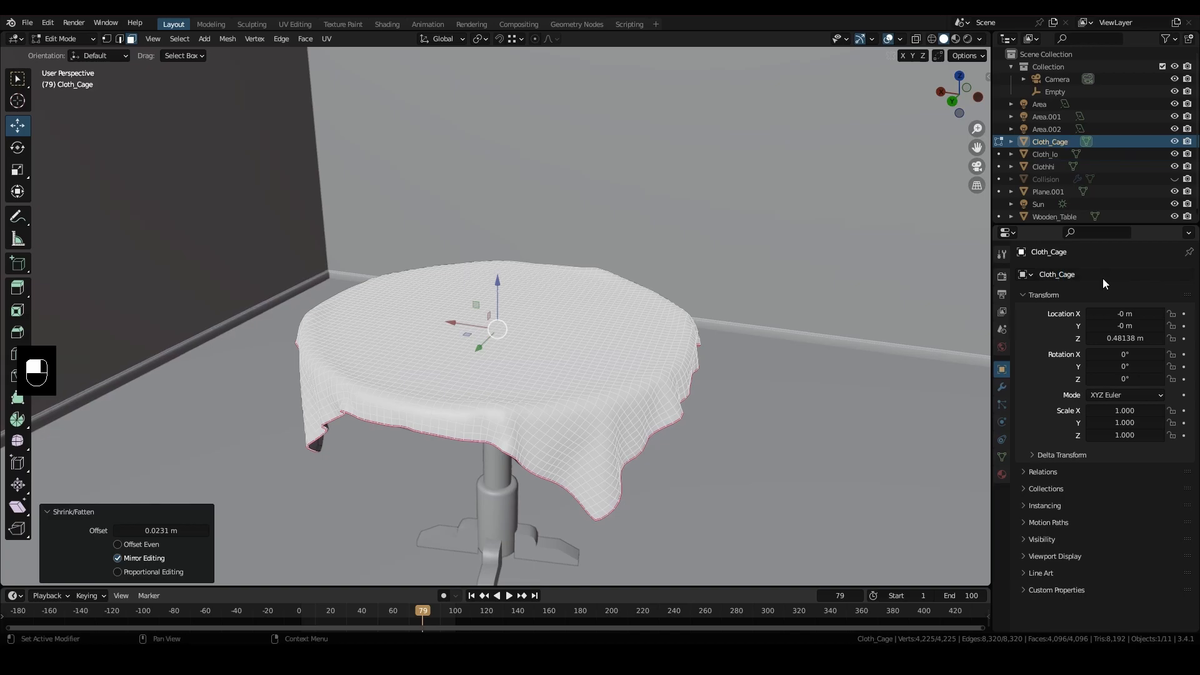
middle_drag(728, 321, 730, 350)
key(Tab)
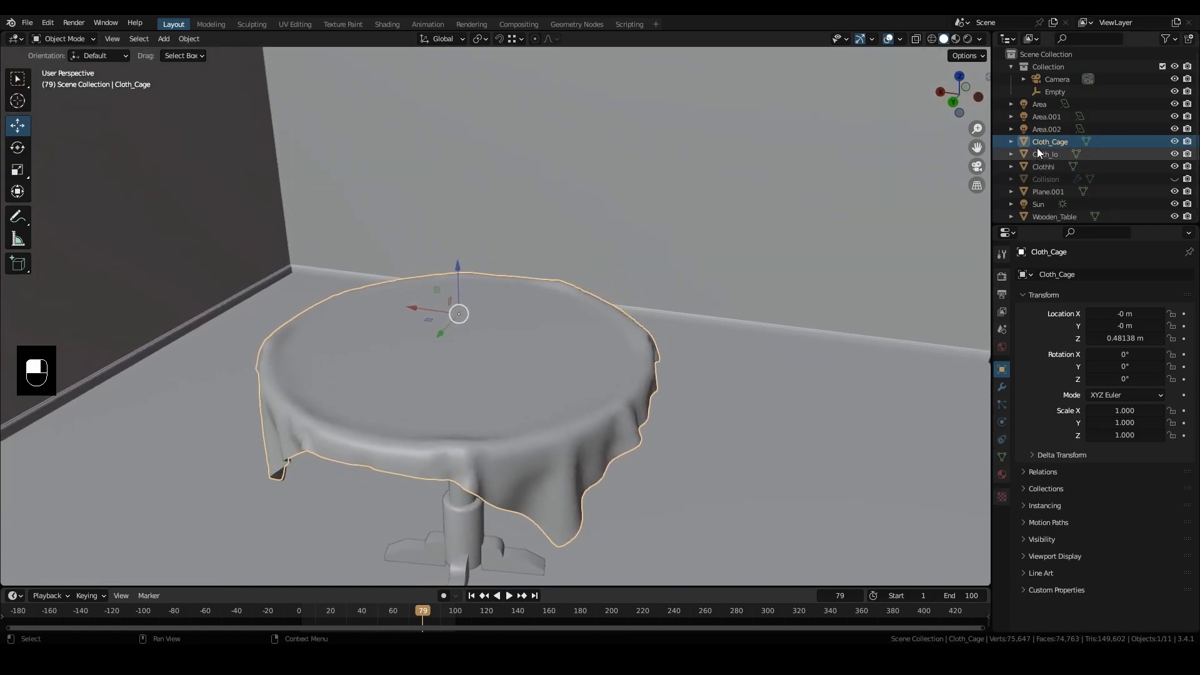
- Start an FBX export and browse to the Cloth folder inside Cloth_Tutorial on the desktop
click(28, 23)
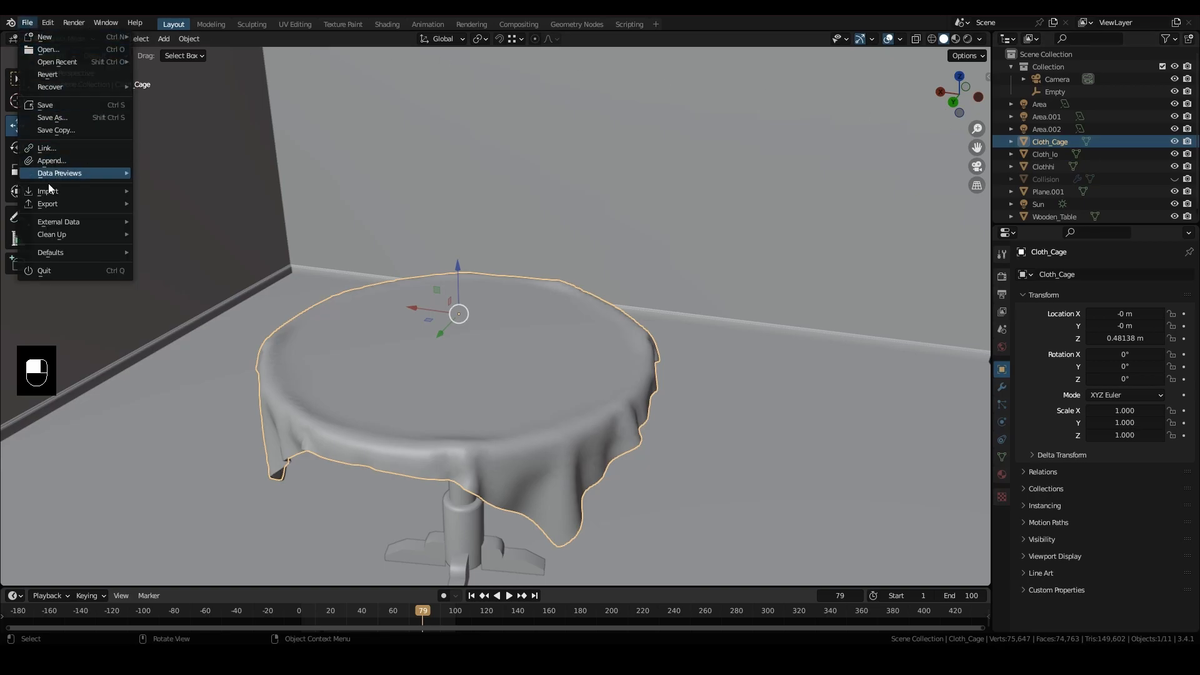
mouse_move(100, 206)
click(191, 316)
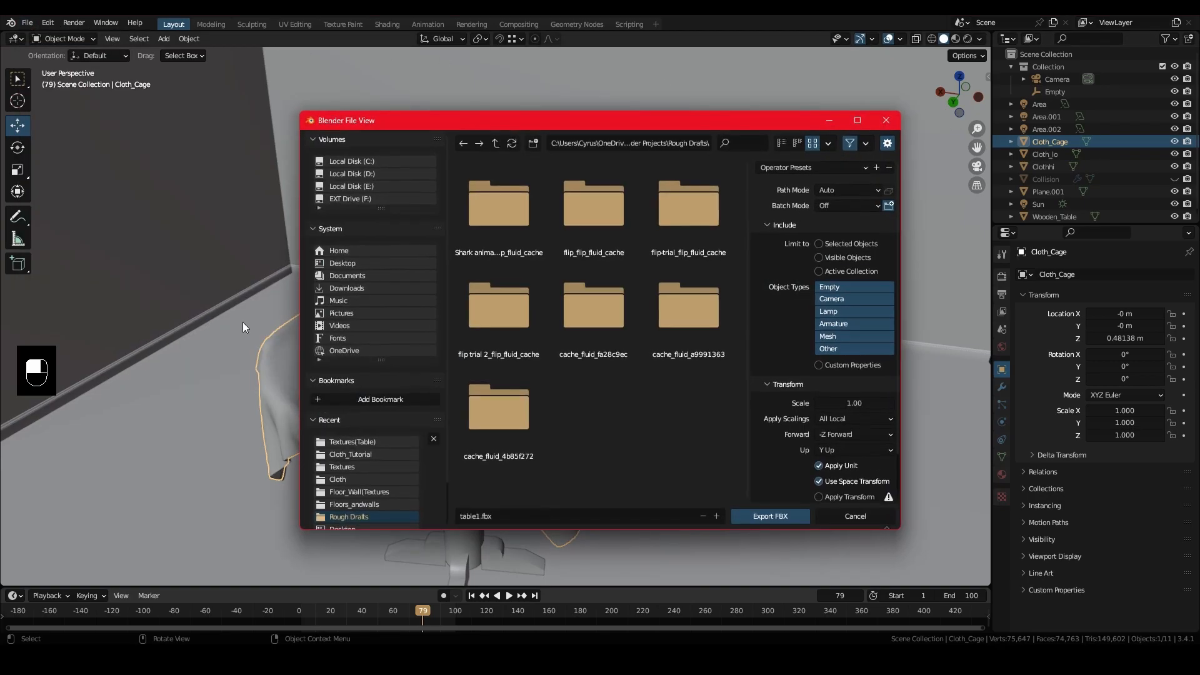
click(497, 144)
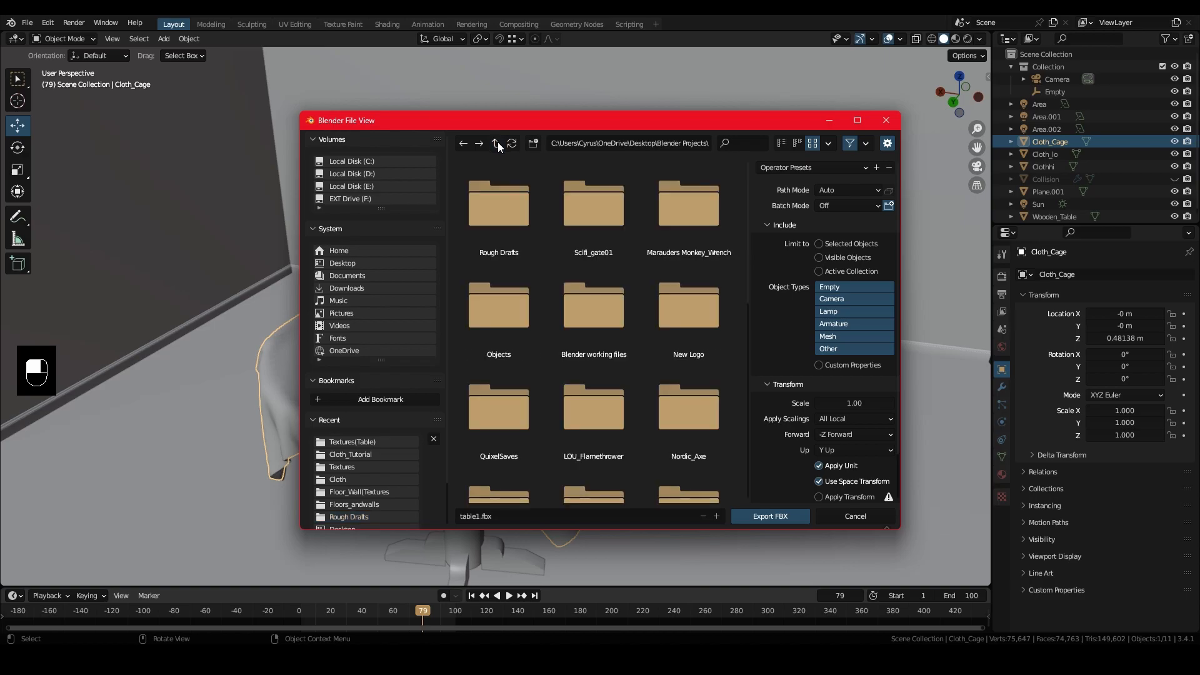
click(497, 145)
double_click(490, 186)
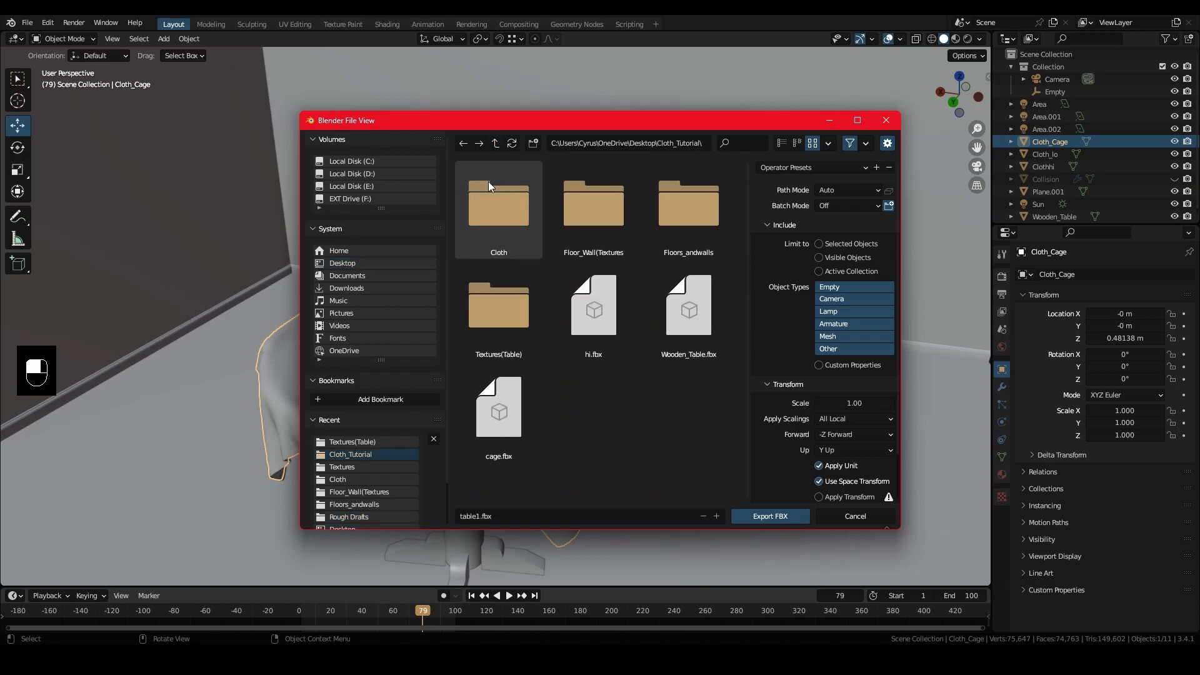
double_click(489, 186)
- Delete the existing export files beside the Textures folder in the Cloth folder
drag(725, 355, 595, 212)
right_click(603, 314)
click(552, 341)
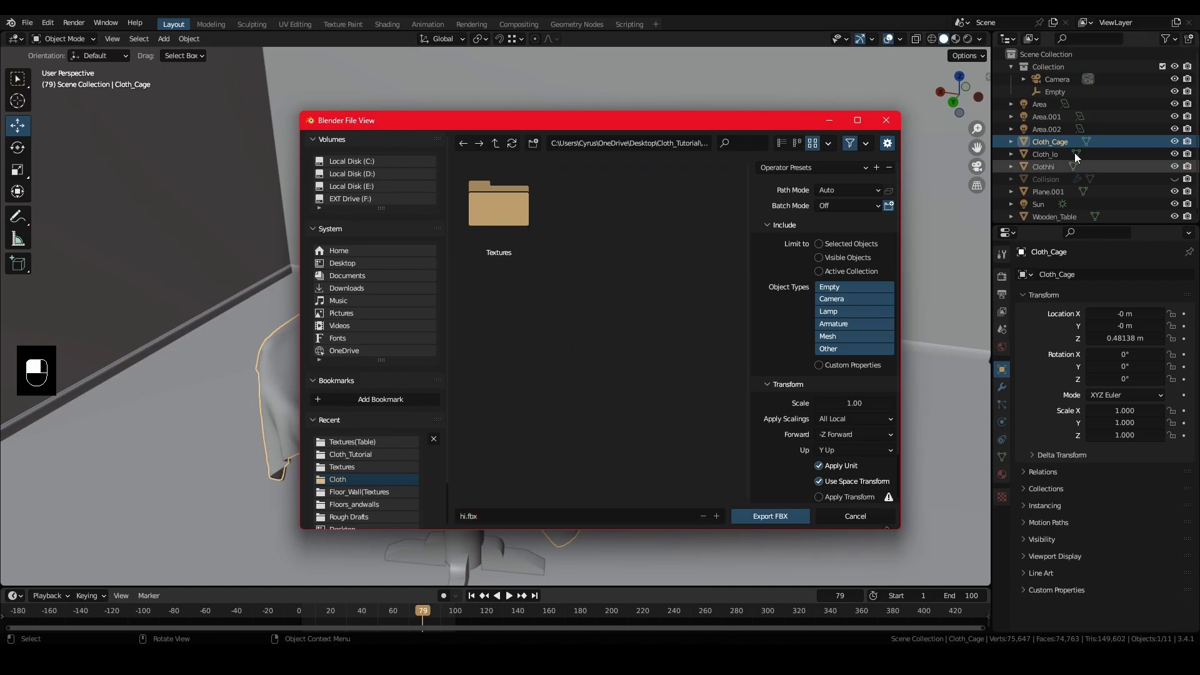
- Name the export file cage.fbx
click(508, 515)
text(cag)
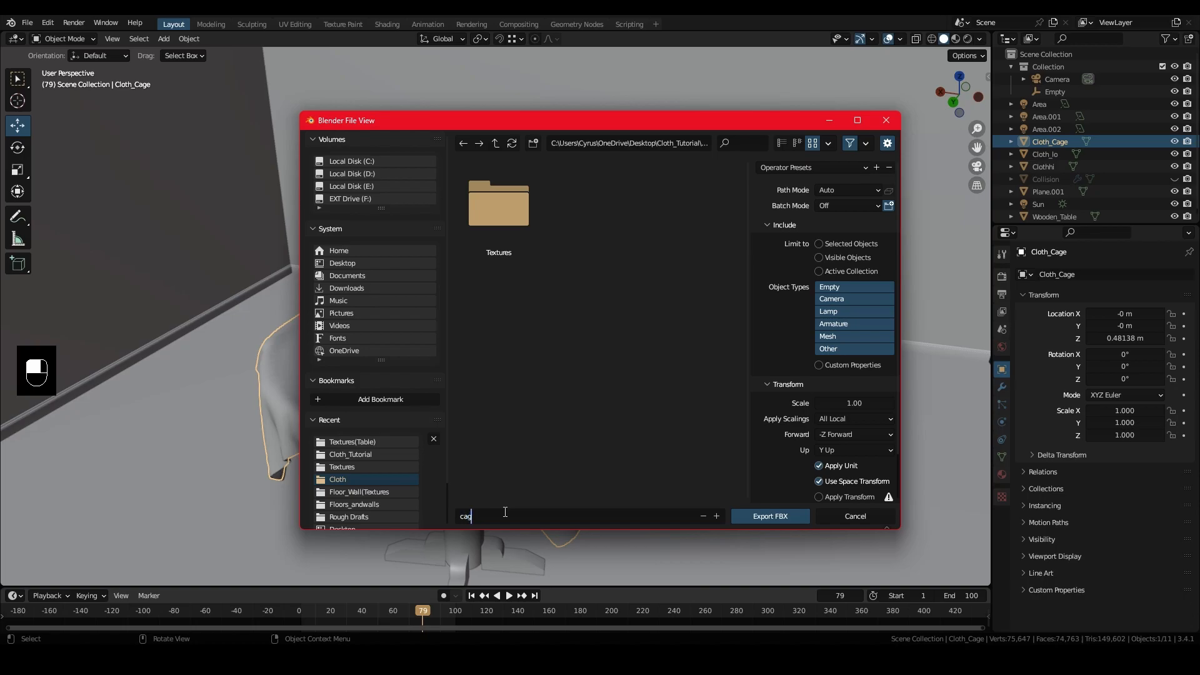
text(e)
key(Return)
- Choose a geometry smoothing option and export only the selected Cloth_Cage object as FBX
click(819, 244)
scroll(813, 300, down, 2)
click(789, 464)
scroll(791, 469, down, 5)
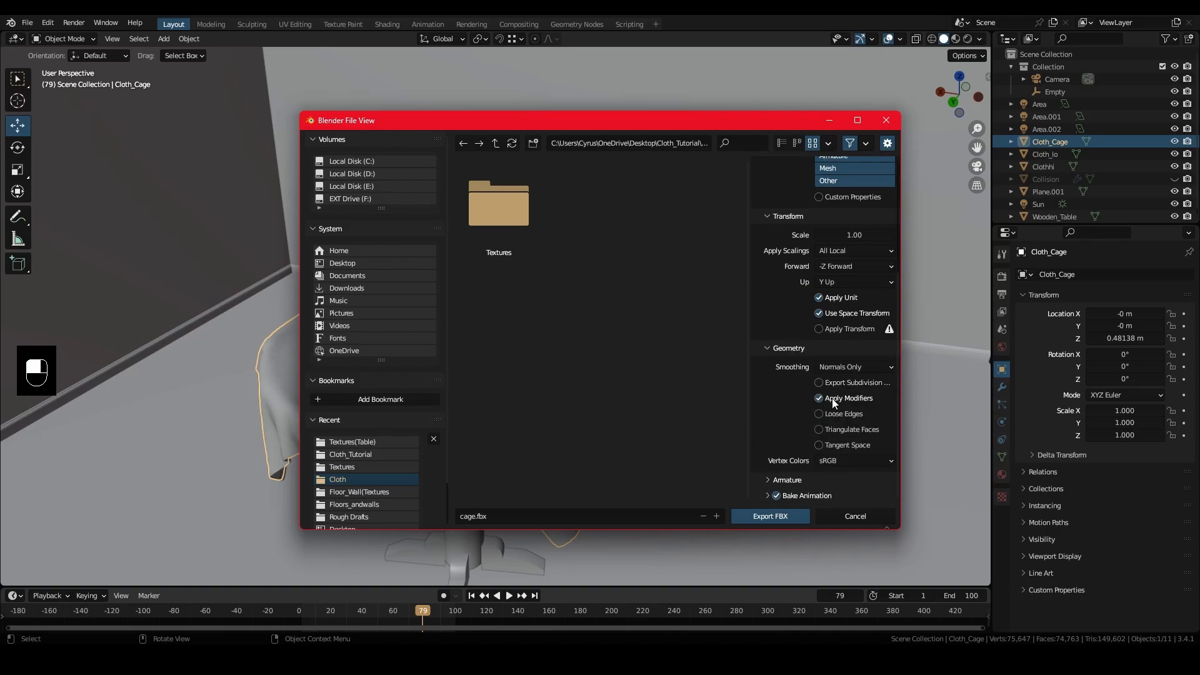
click(851, 369)
click(840, 399)
click(770, 517)
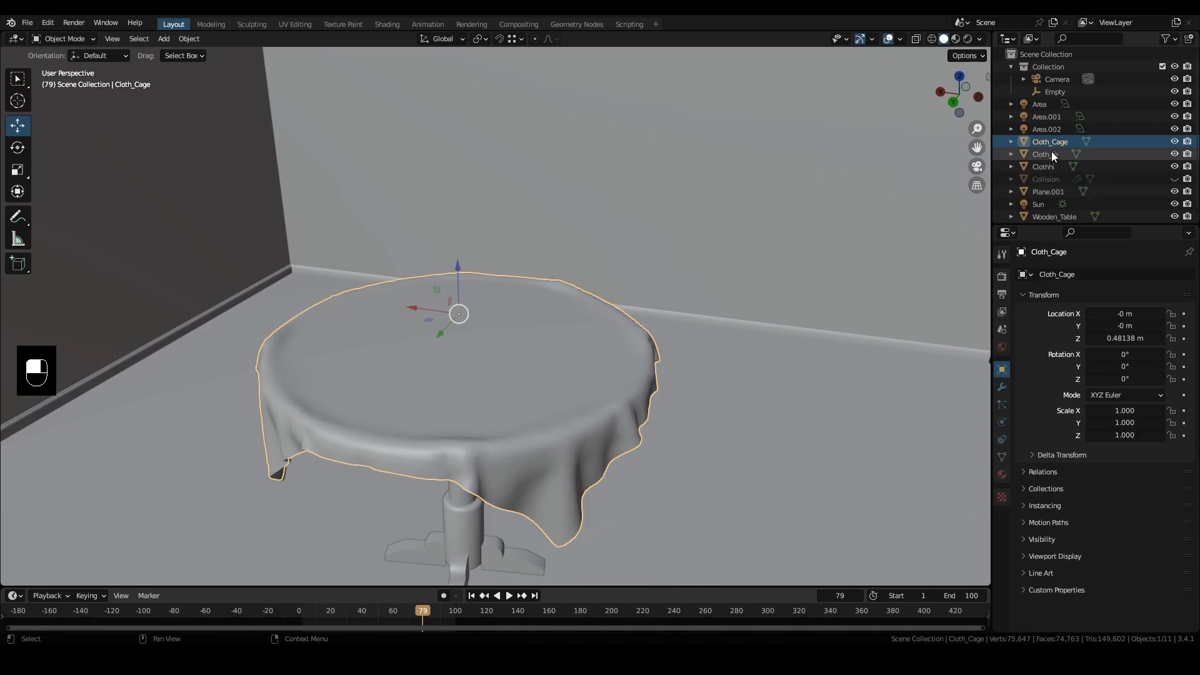
- Start an FBX export of the Cloth_lo object, name the file lo.fbx and review the geometry export options
click(1050, 155)
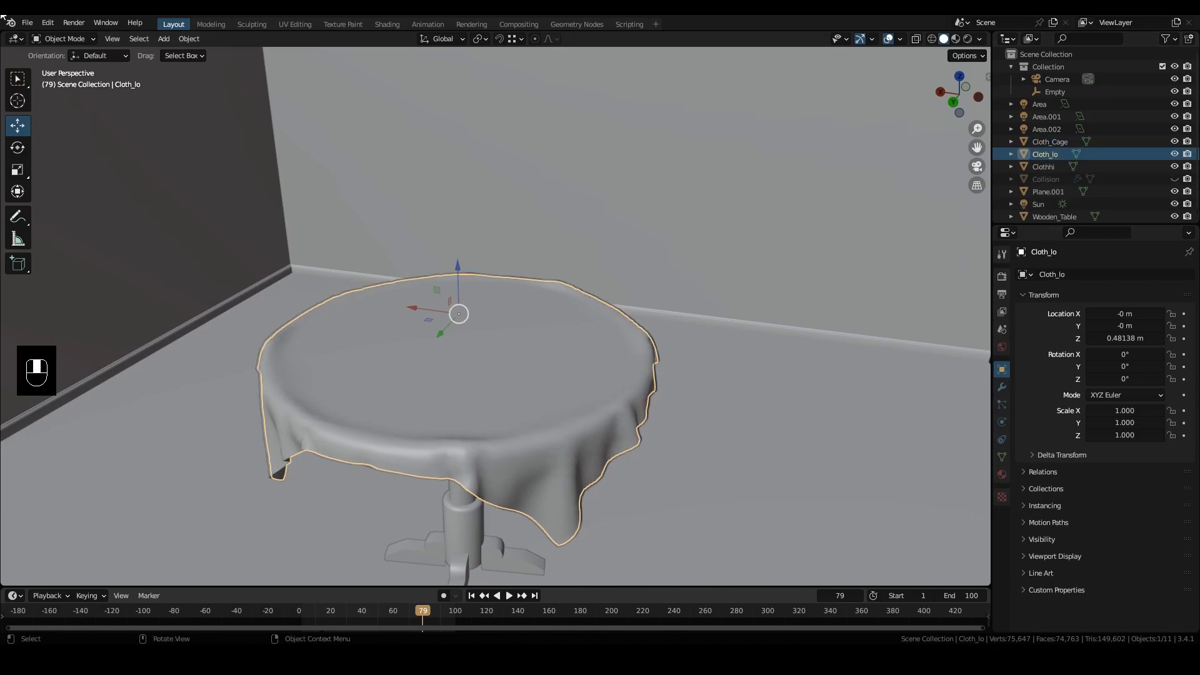
click(28, 23)
mouse_move(70, 207)
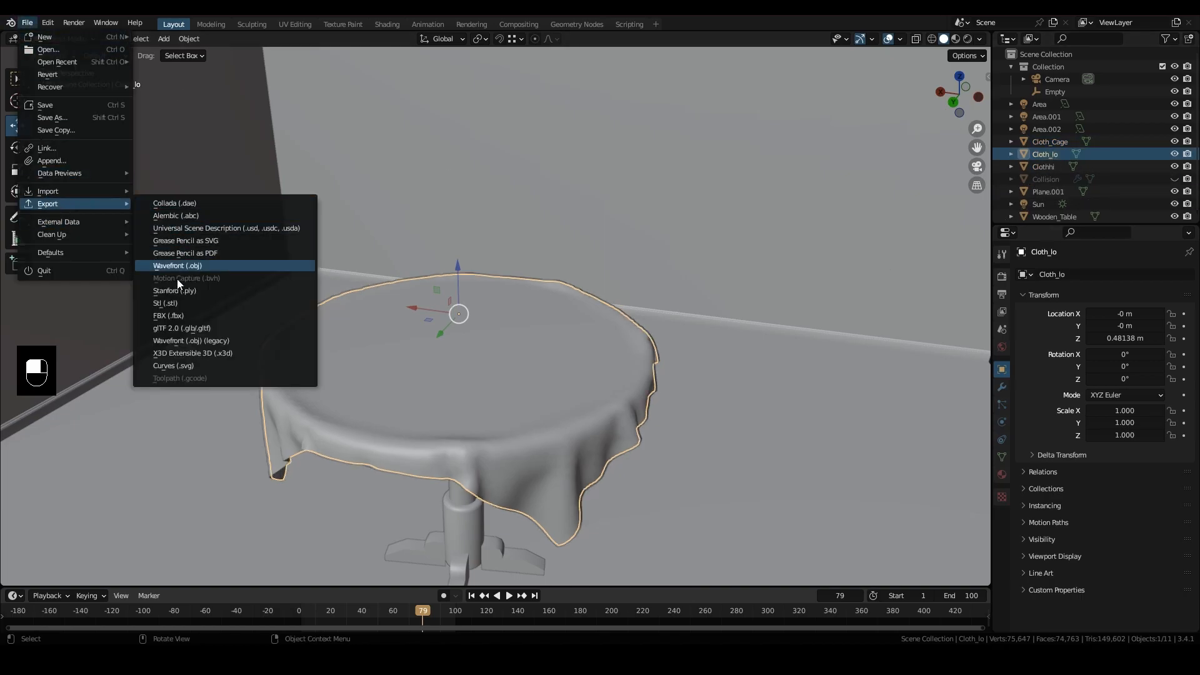
click(183, 319)
click(498, 519)
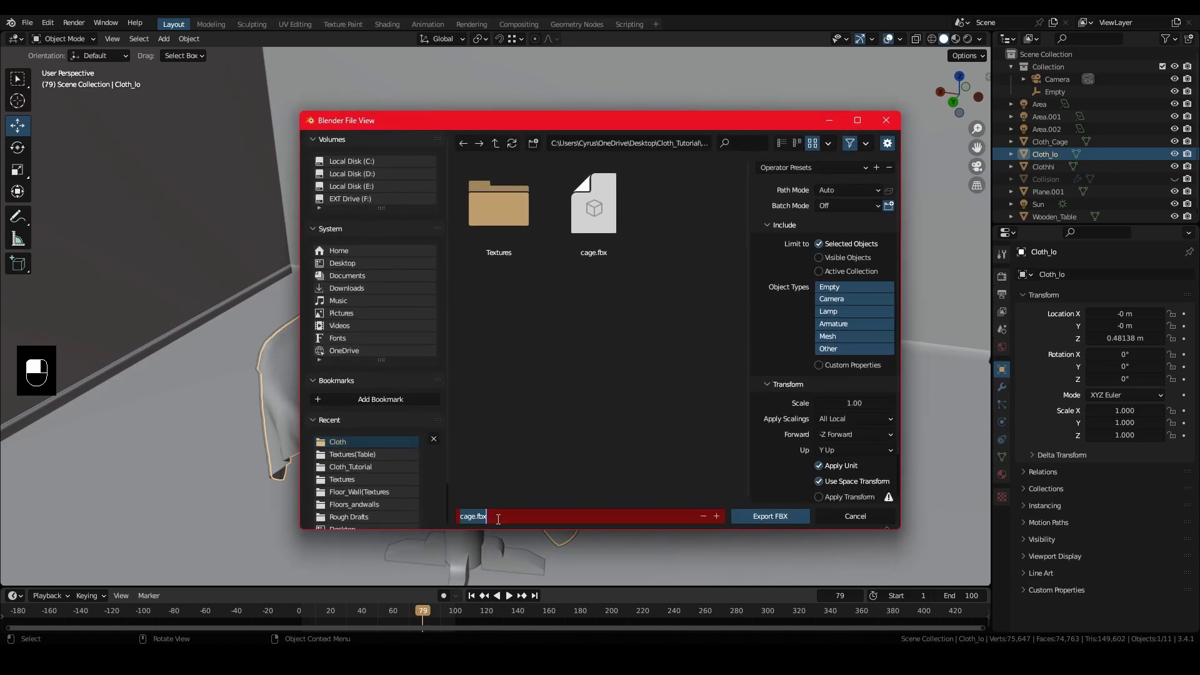
text(lo)
click(631, 447)
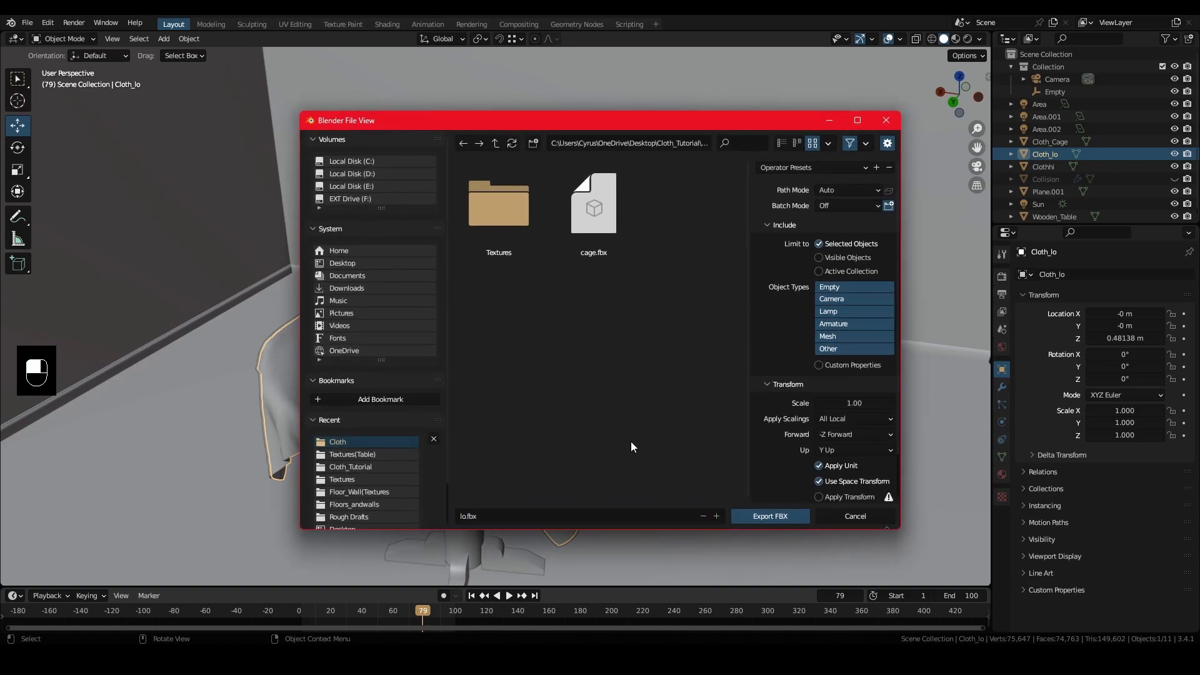
scroll(795, 408, down, 6)
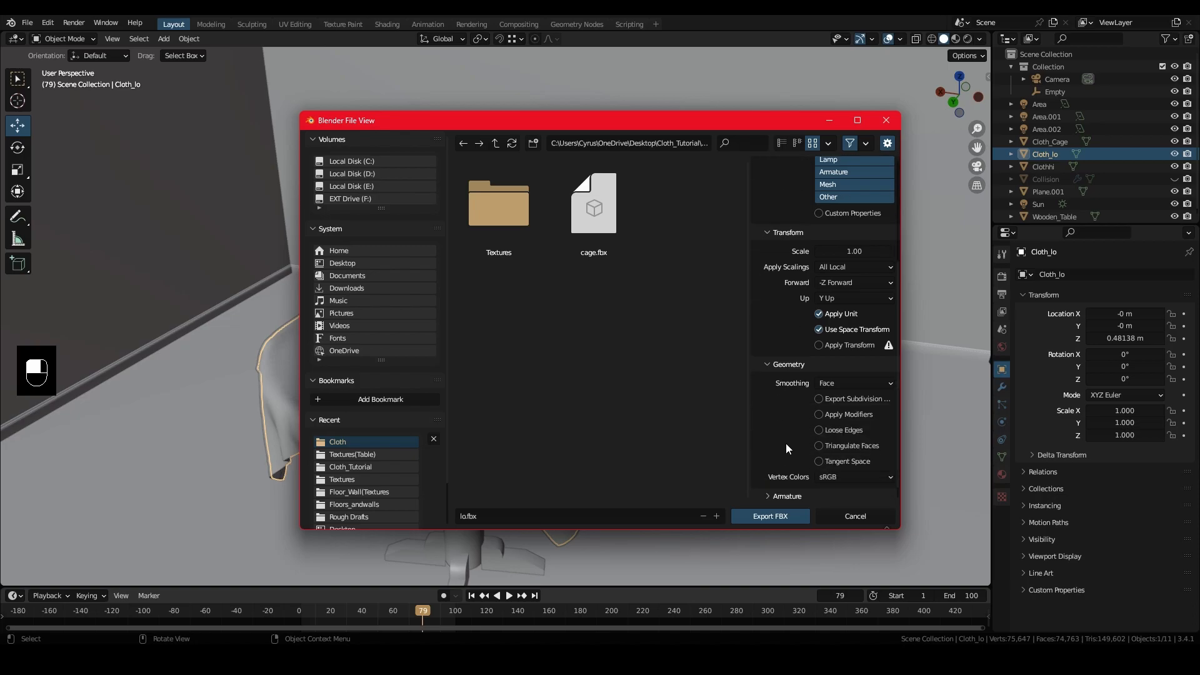
- Change the export file name to Cloth.fbx and export the selected Cloth_lo object
click(533, 517)
text(Cloth)
key(Return)
click(775, 517)
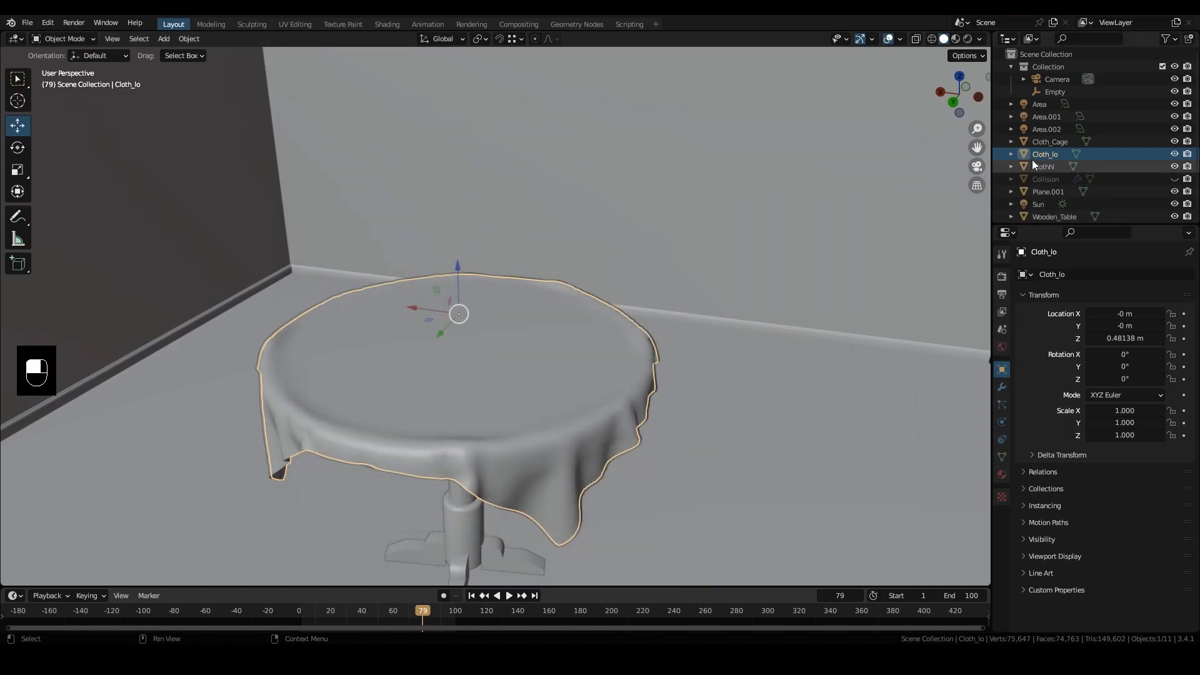
- Export only the Clothhi object as hi.fbx into the Cloth folder
click(1044, 167)
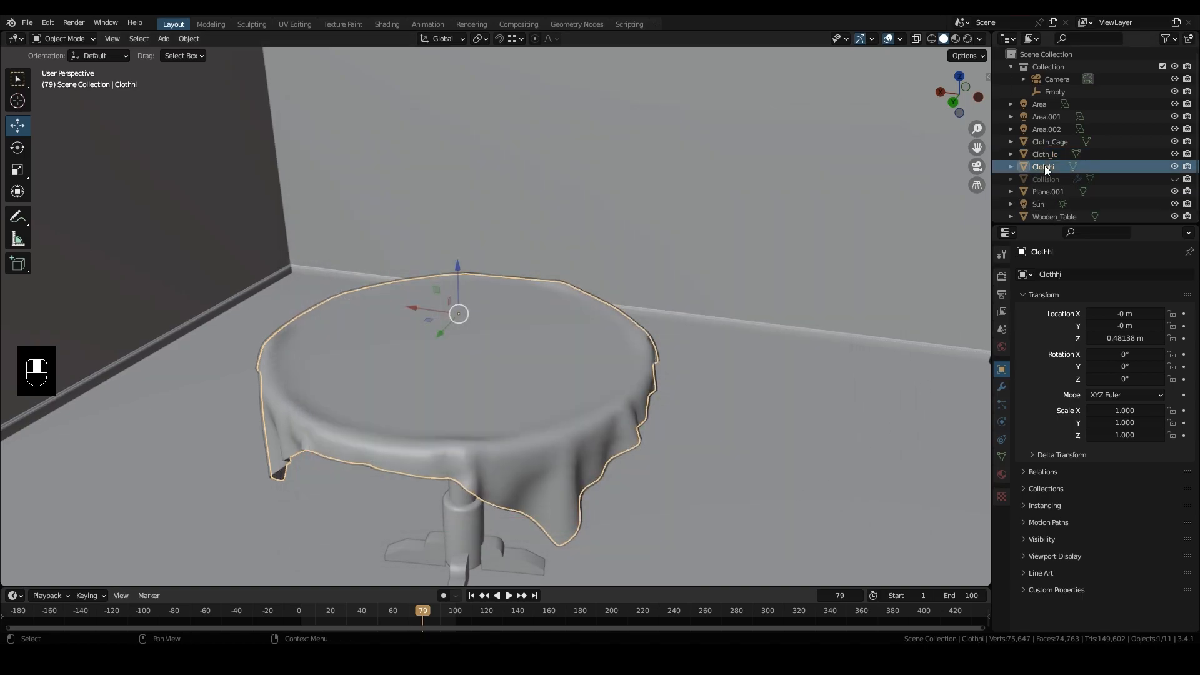
click(28, 23)
mouse_move(68, 205)
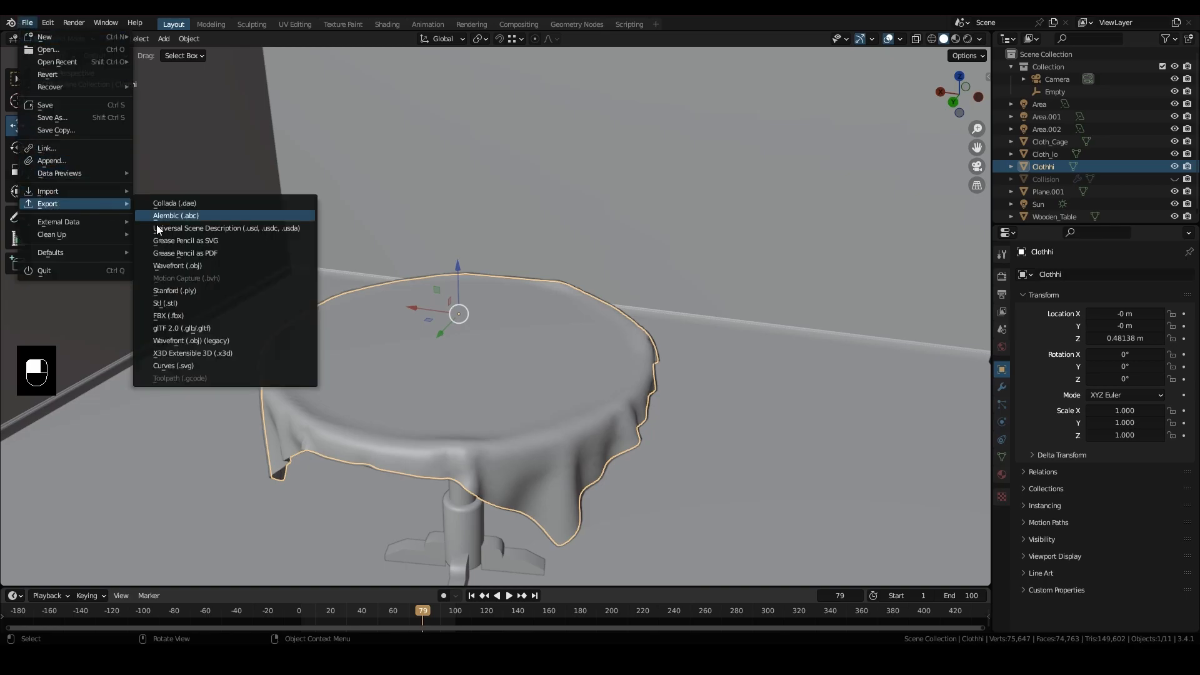
click(181, 318)
click(496, 518)
text(hi)
key(Return)
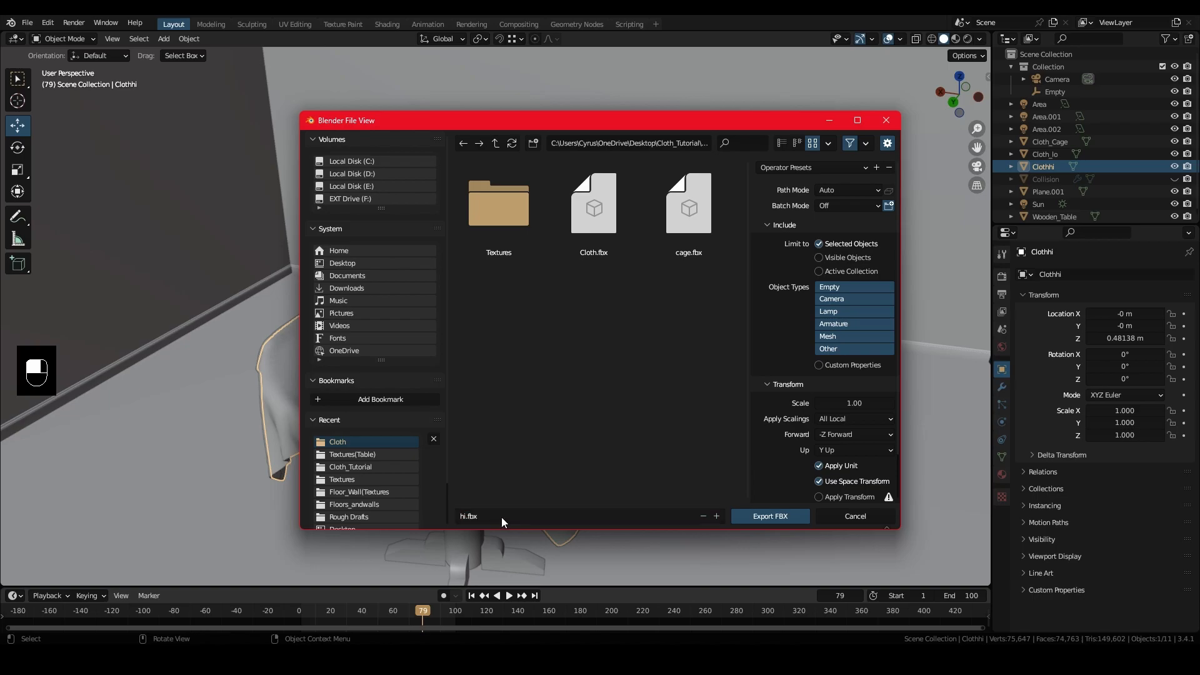
scroll(802, 433, down, 6)
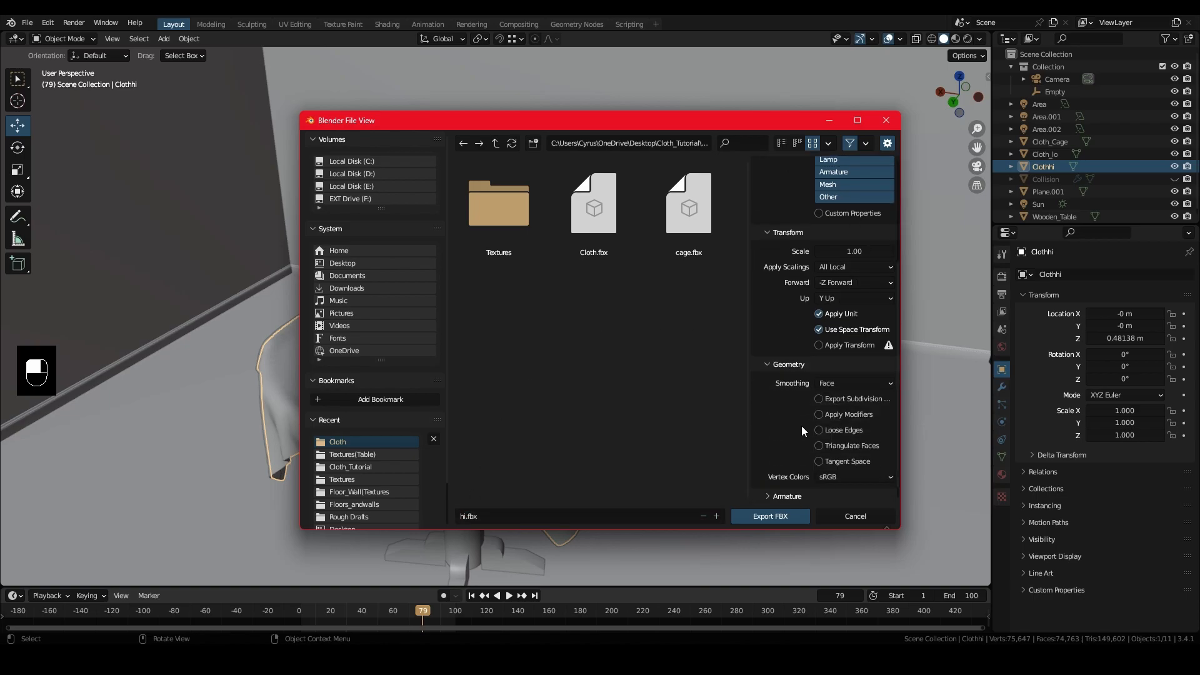
click(766, 515)
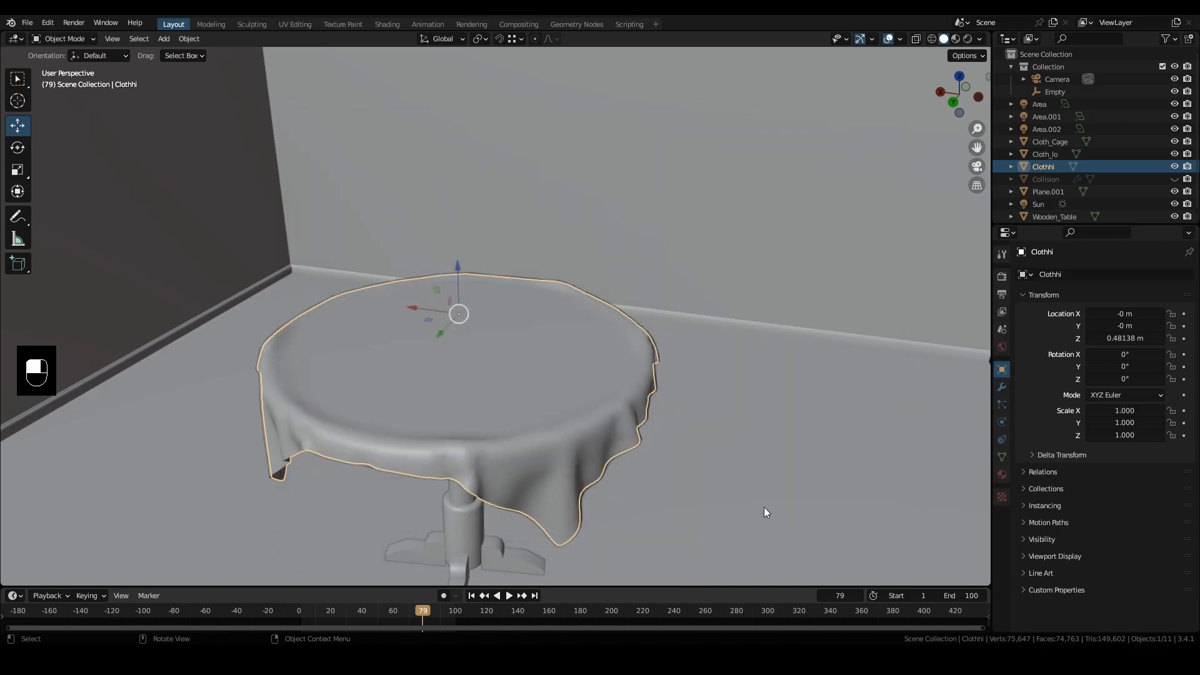
middle_drag(738, 458, 781, 447)
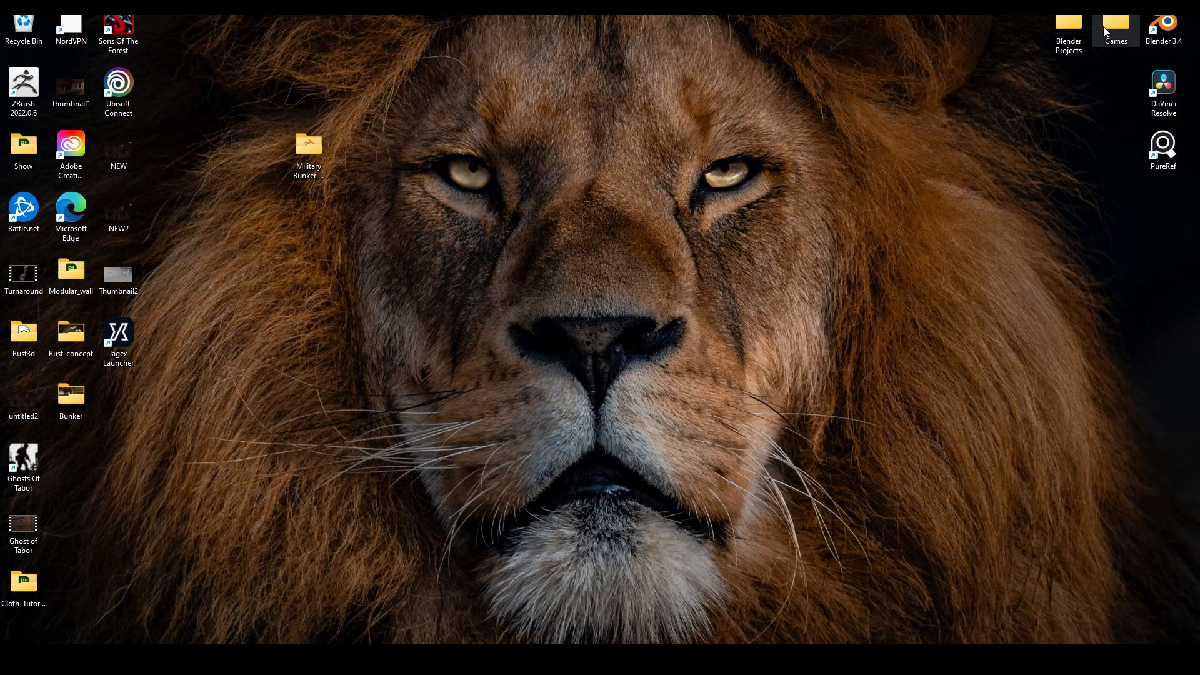
- Launch Substance 3D Painter from Creative Cloud Desktop and dismiss its home screen
double_click(70, 153)
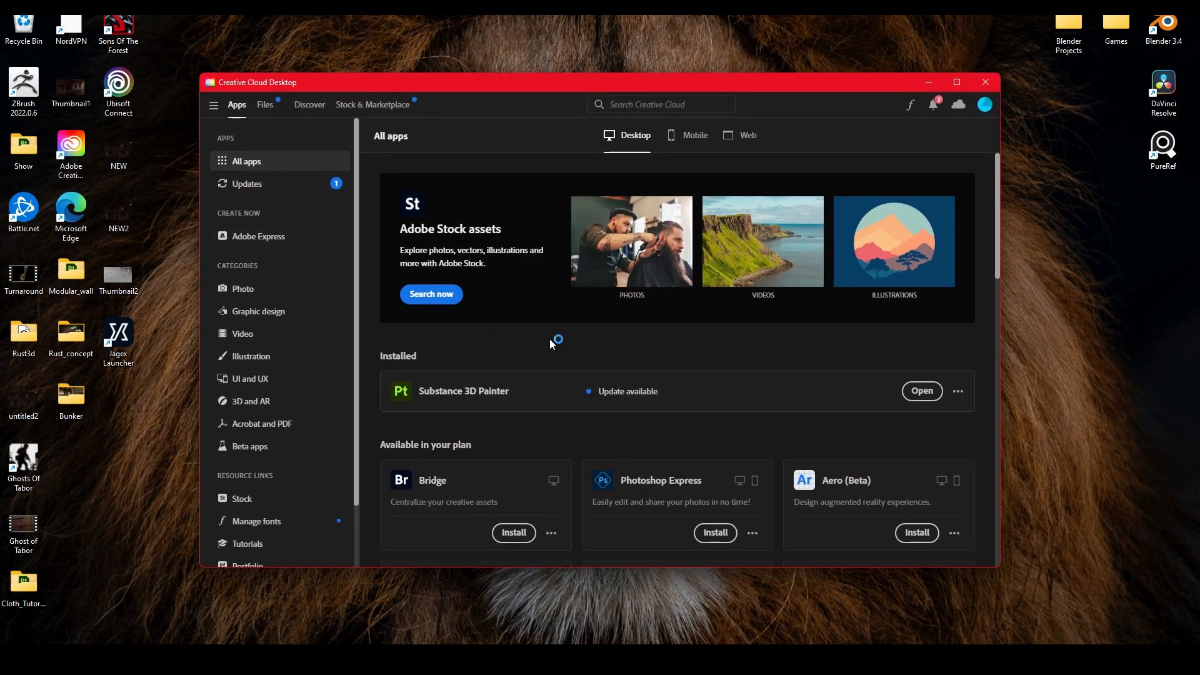
click(922, 392)
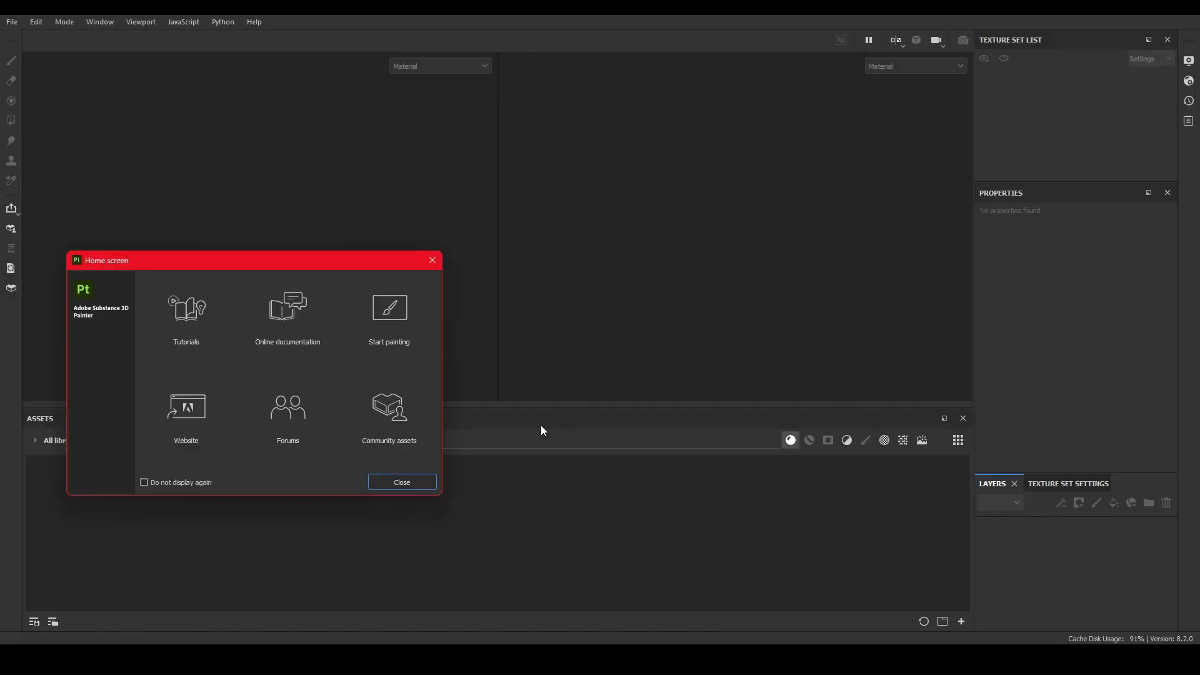
click(399, 484)
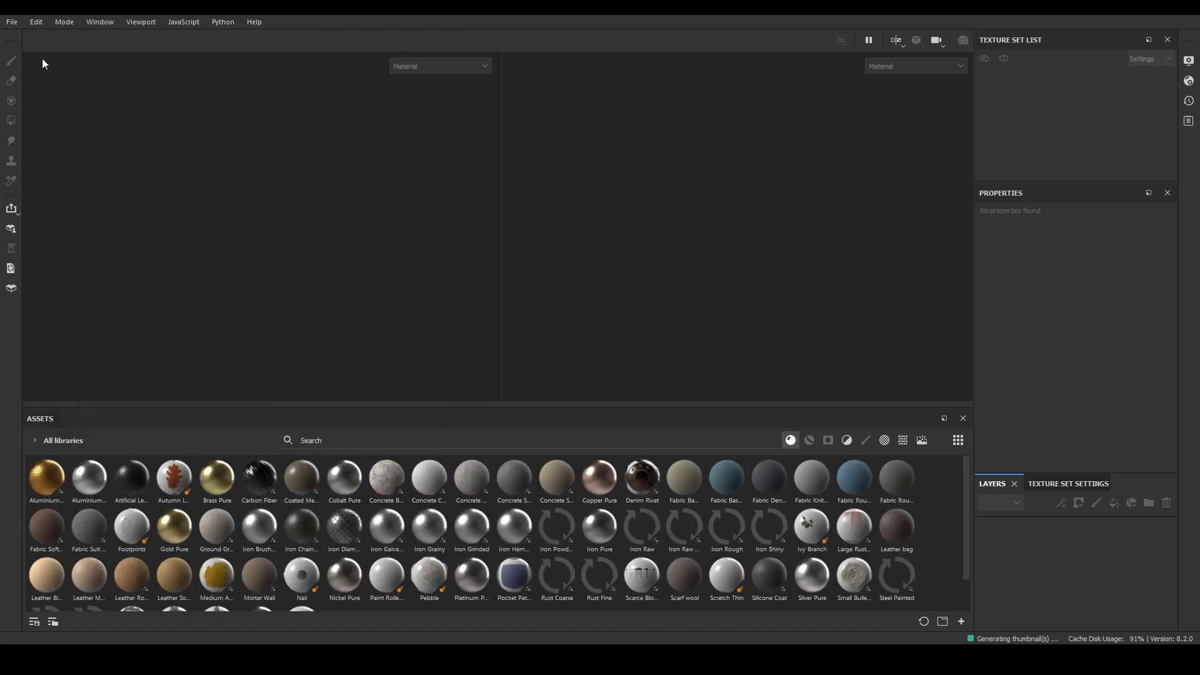
- Create a new project from the Cloth mesh file, choosing a document resolution
click(13, 22)
click(19, 35)
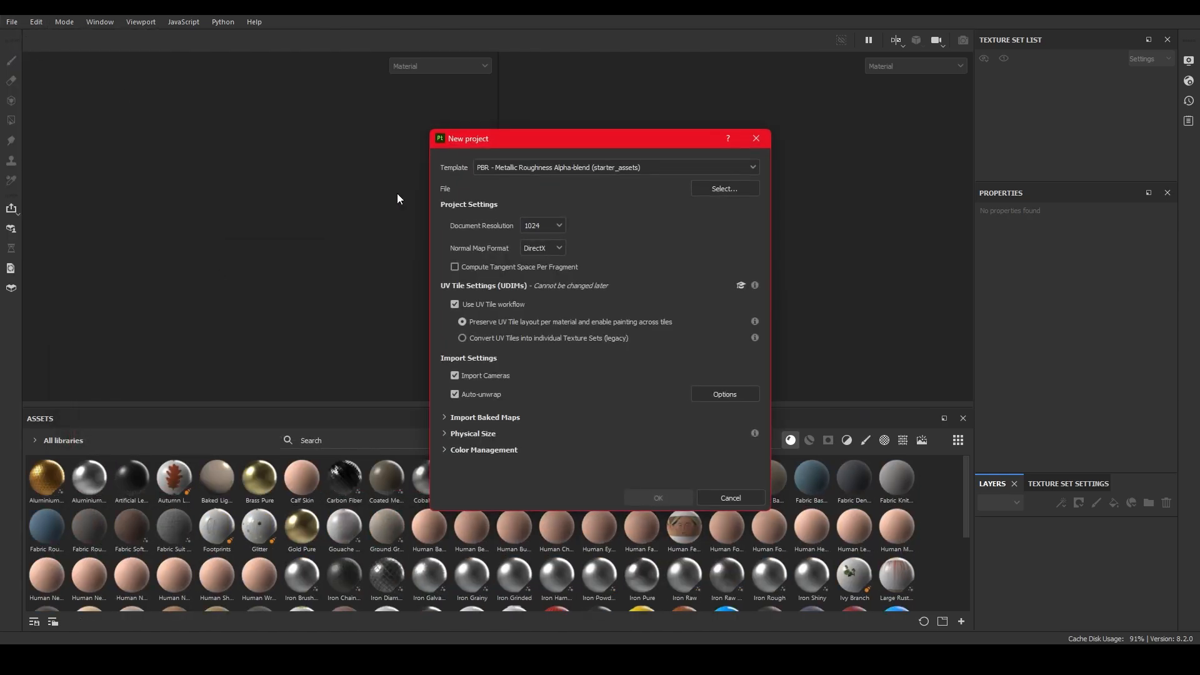
click(557, 228)
click(541, 291)
click(717, 190)
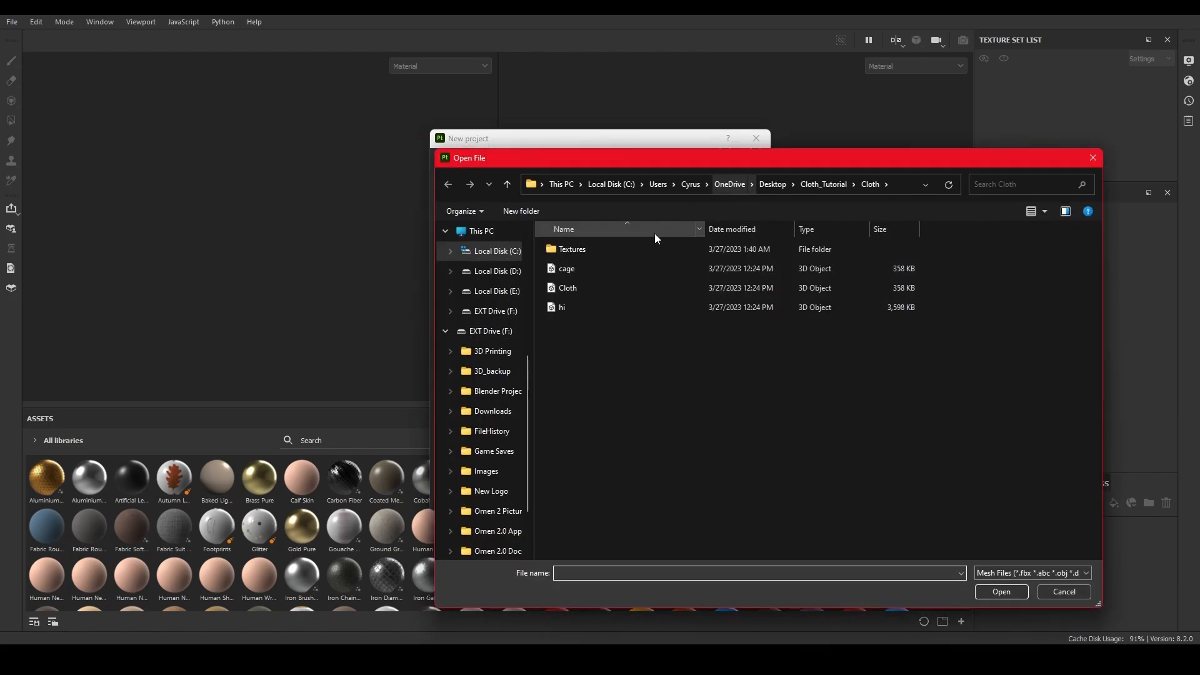
double_click(590, 289)
click(664, 498)
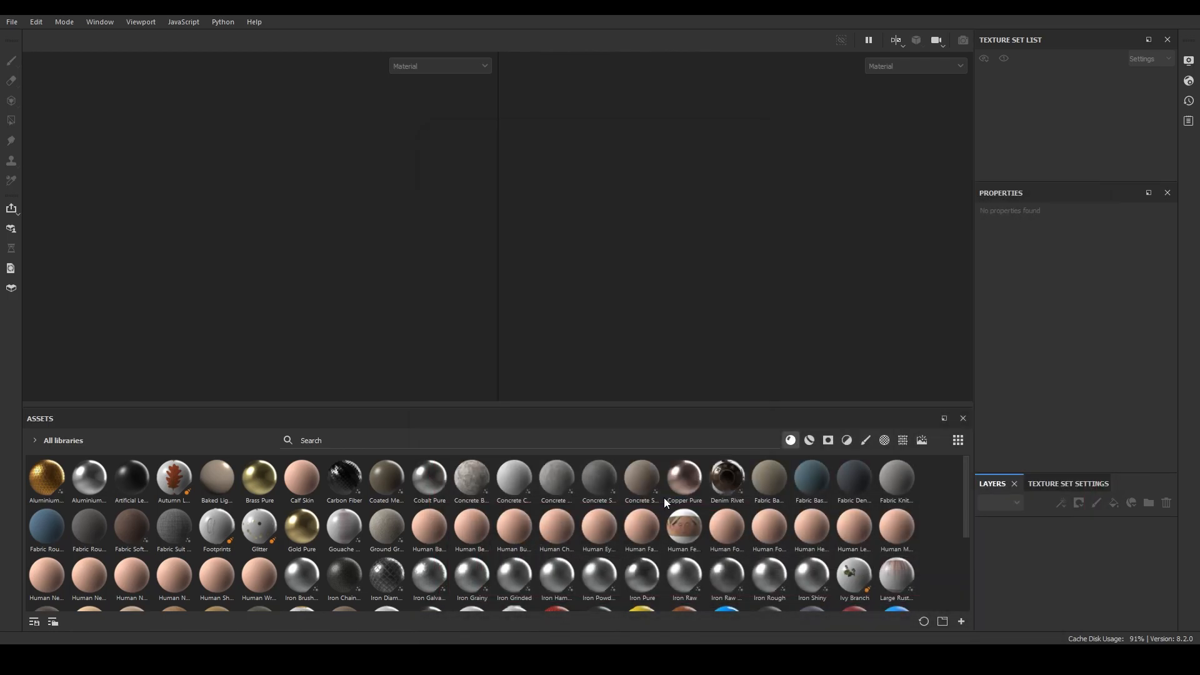
- Widen the 3D view against the 2D UV view and frame the whole tablecloth in it
alt+drag(341, 252, 415, 262)
alt+middle_drag(382, 251, 548, 137)
alt+middle_drag(501, 178, 485, 191)
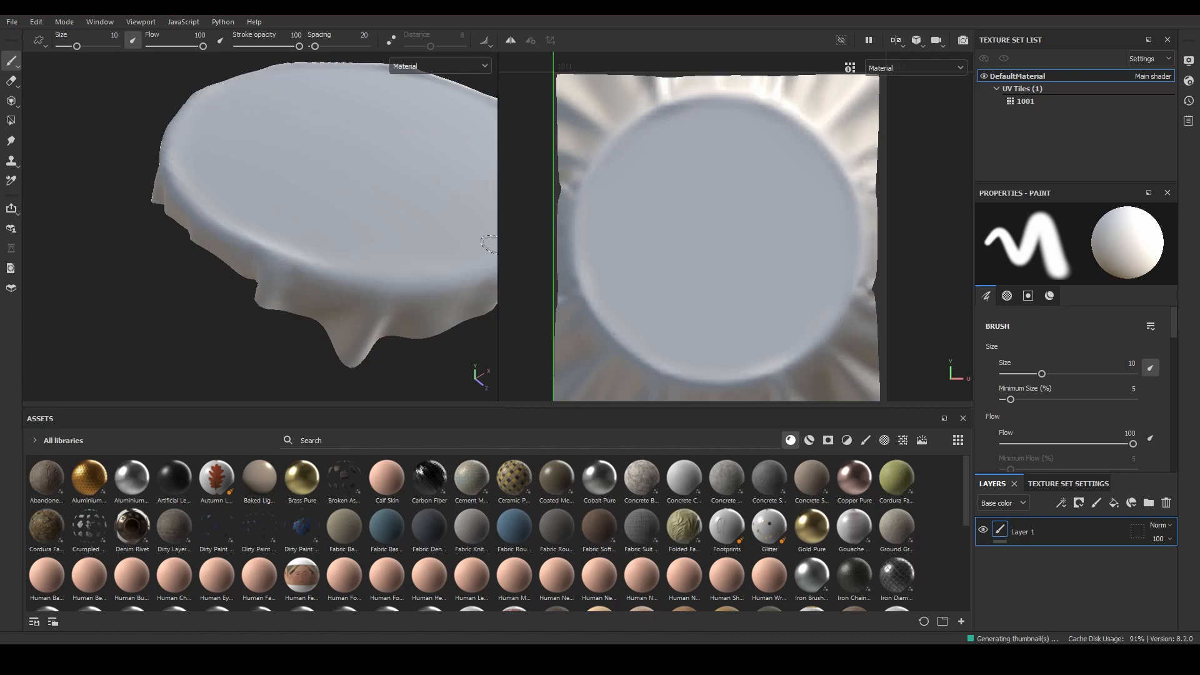
drag(499, 245, 750, 264)
alt+middle_drag(588, 280, 530, 302)
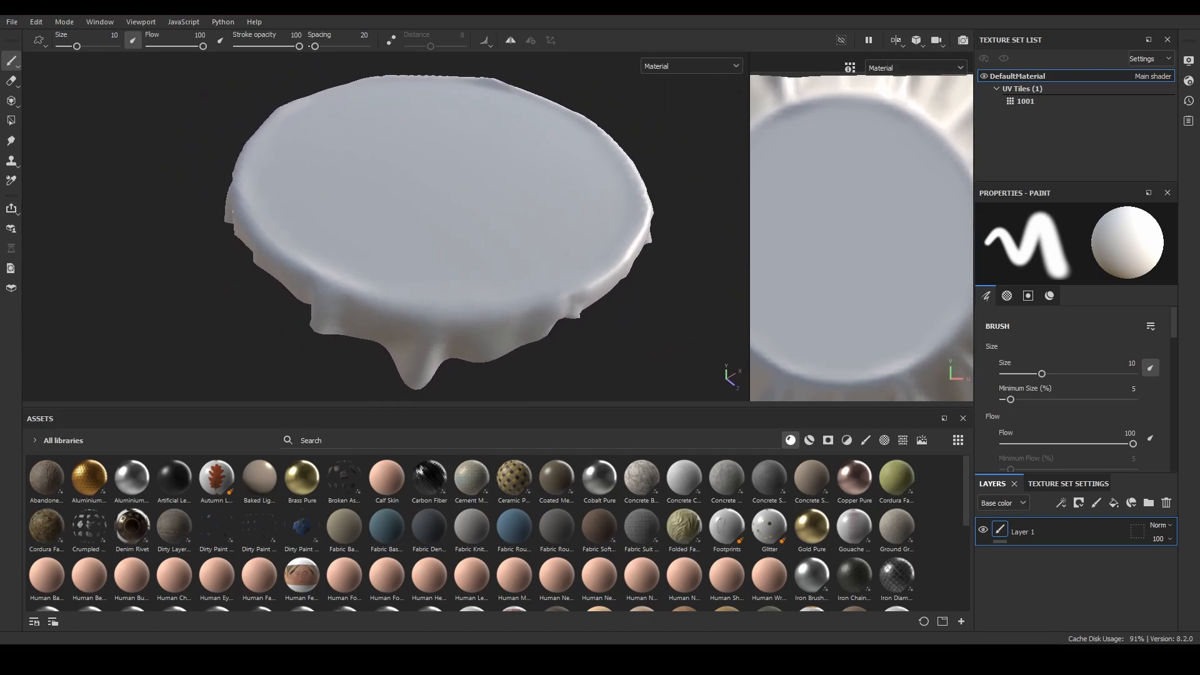
- Open the mesh map baking settings for DefaultMaterial and set the output size to 2048
click(1102, 481)
scroll(1069, 550, down, 8)
click(1116, 527)
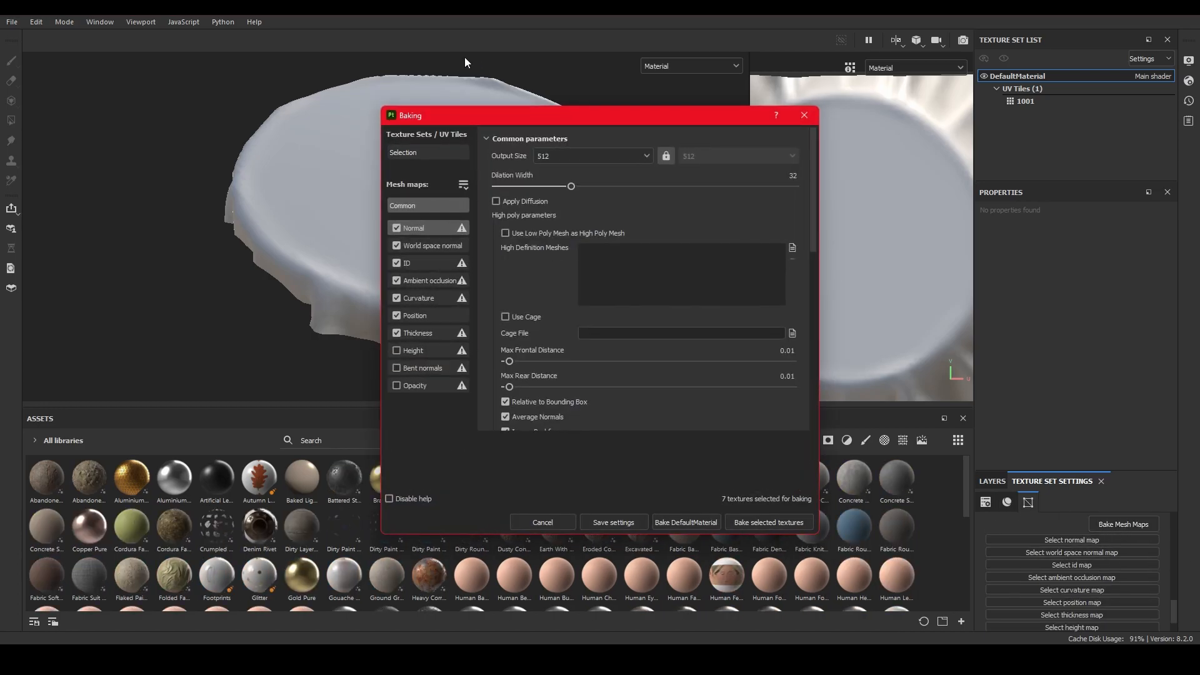
click(647, 156)
click(564, 247)
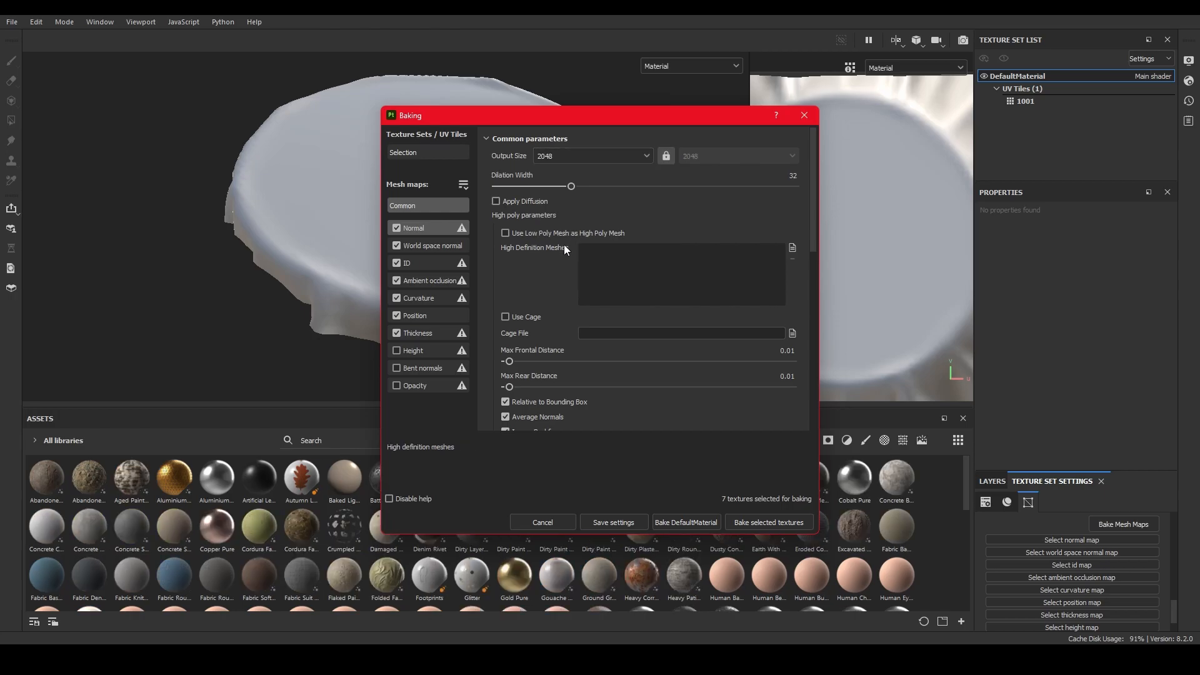
- Load hi.fbx as the high definition mesh and enable the cage with cage.fbx as the cage file
click(792, 248)
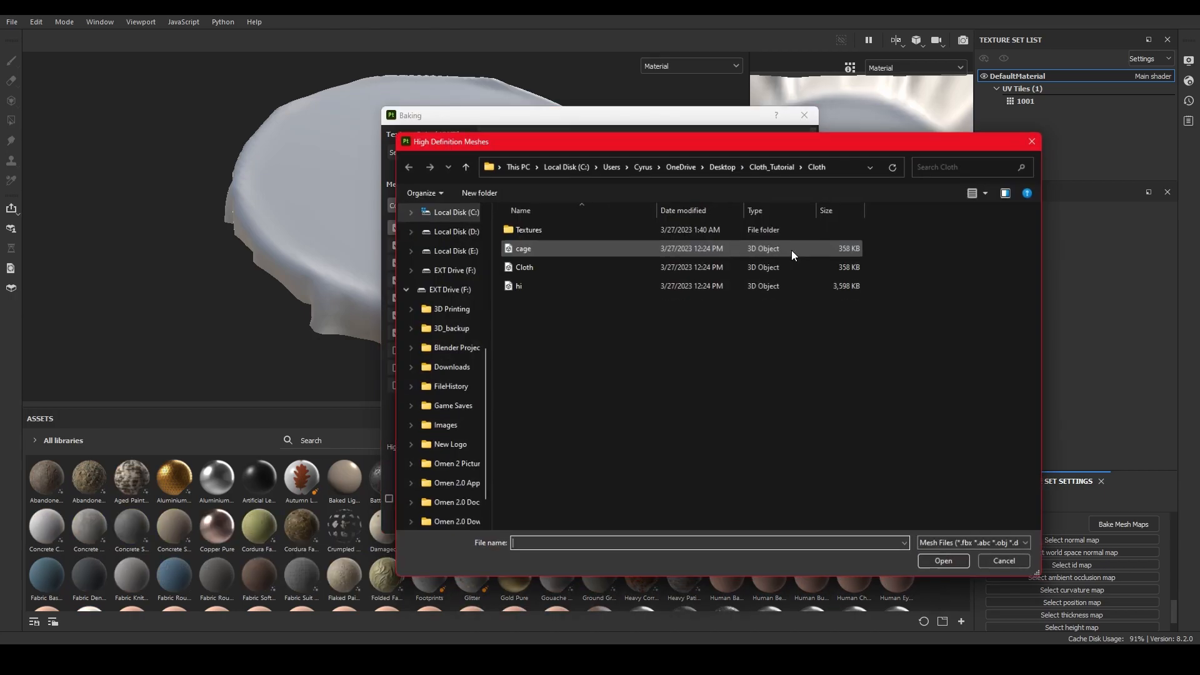
double_click(523, 284)
click(505, 316)
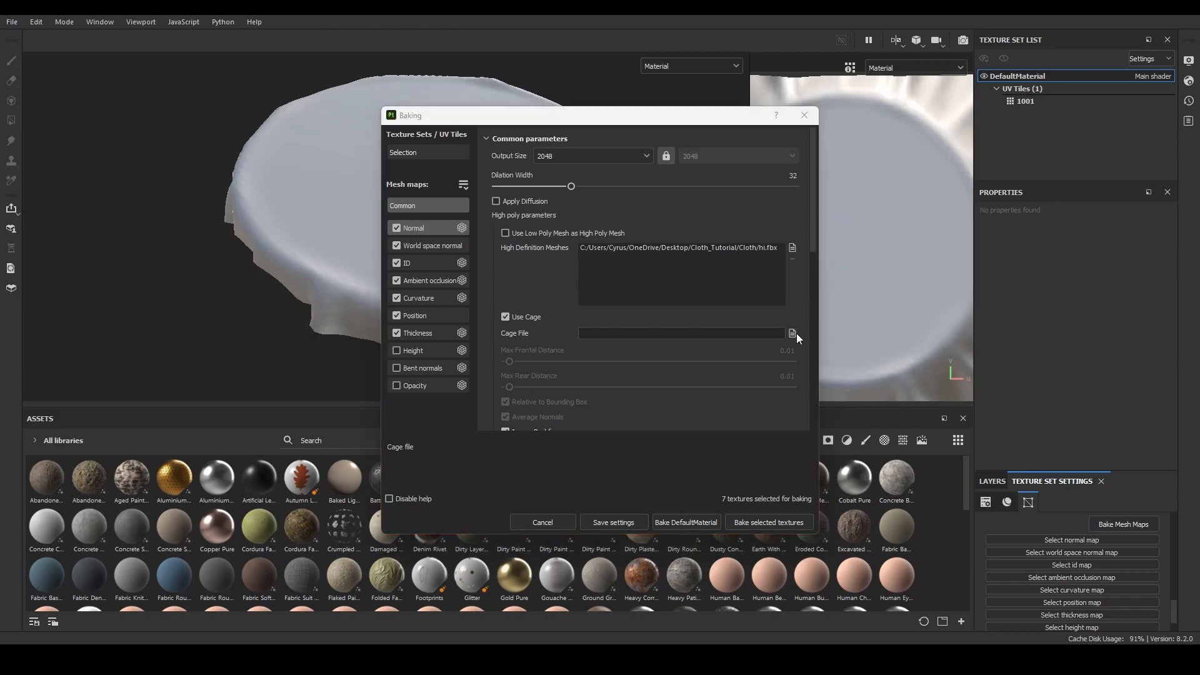
click(793, 333)
double_click(518, 250)
- Set antialiasing to Subsampling 8x8 and exclude the ID and Thickness maps from the bake
scroll(542, 285, down, 3)
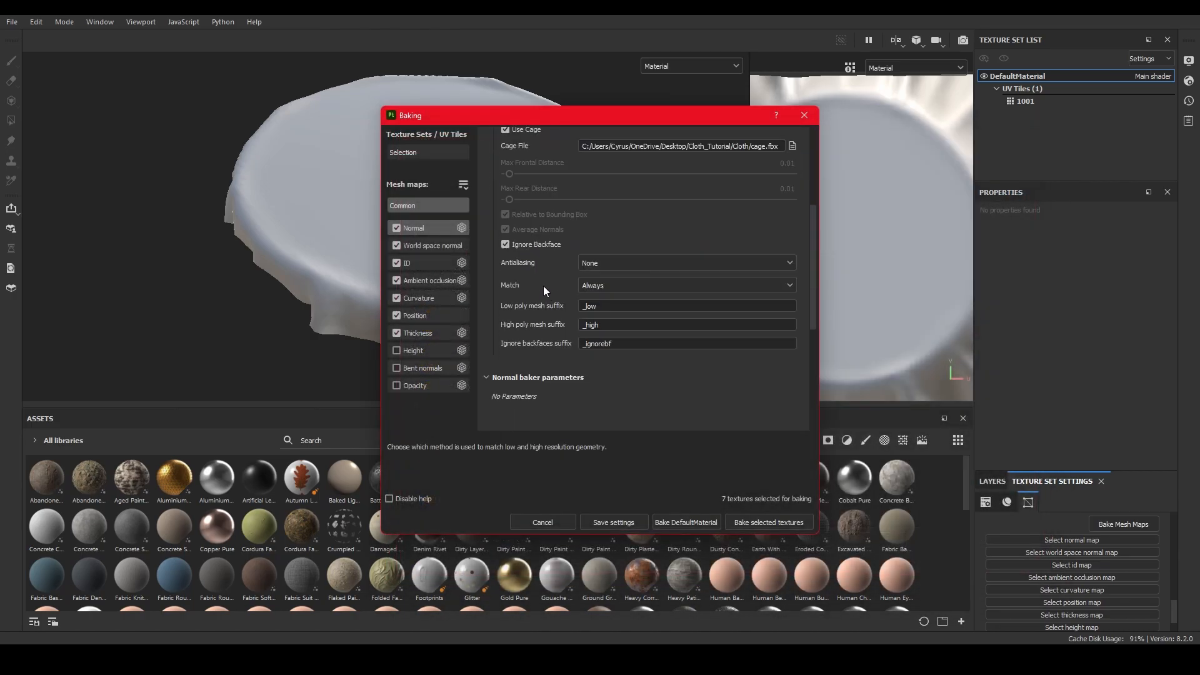
click(620, 262)
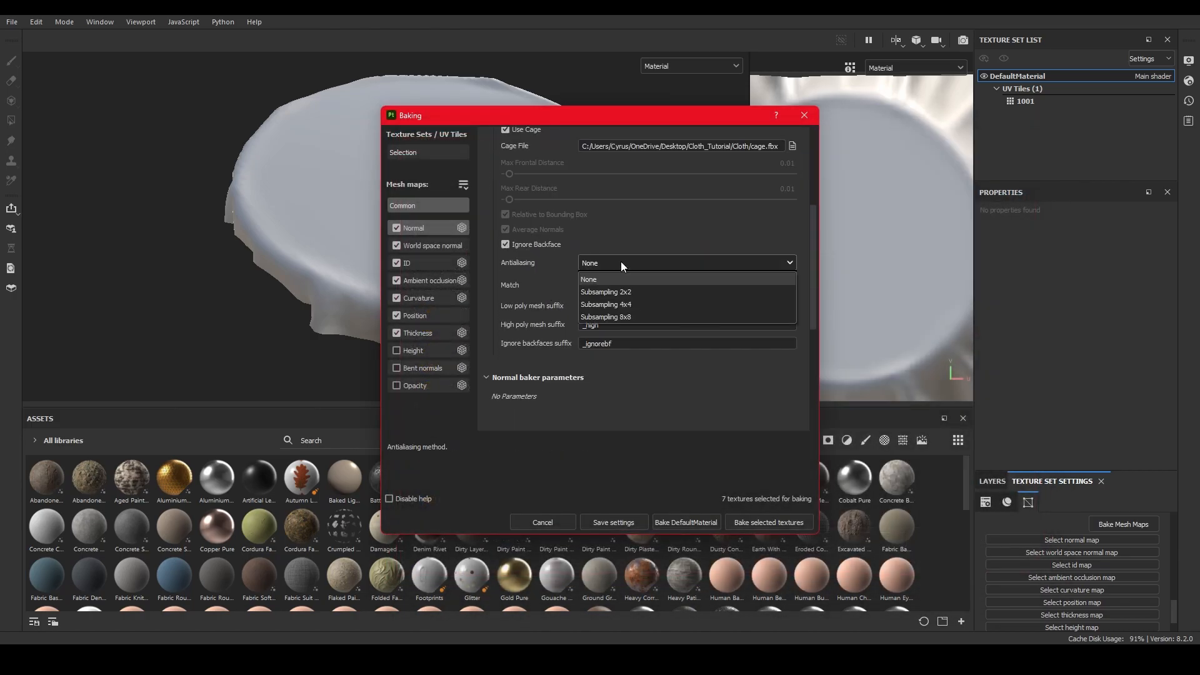
click(617, 320)
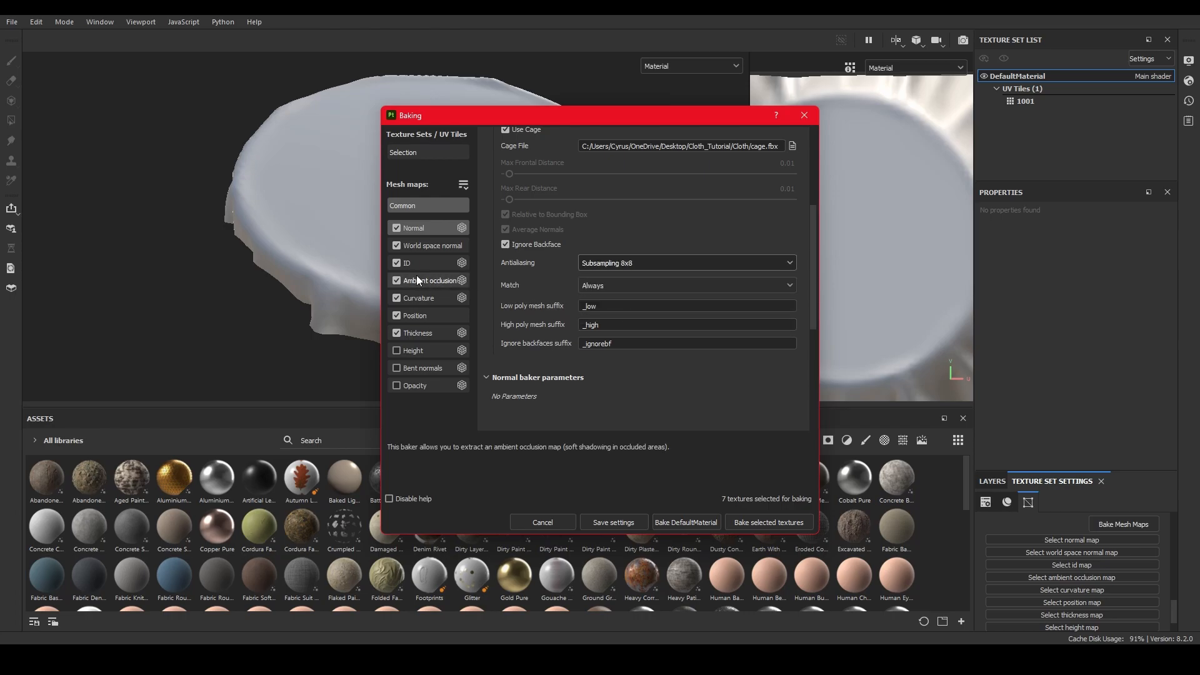
click(396, 263)
click(397, 332)
- Bake the DefaultMaterial mesh maps and close the finished bake report
scroll(584, 325, up, 3)
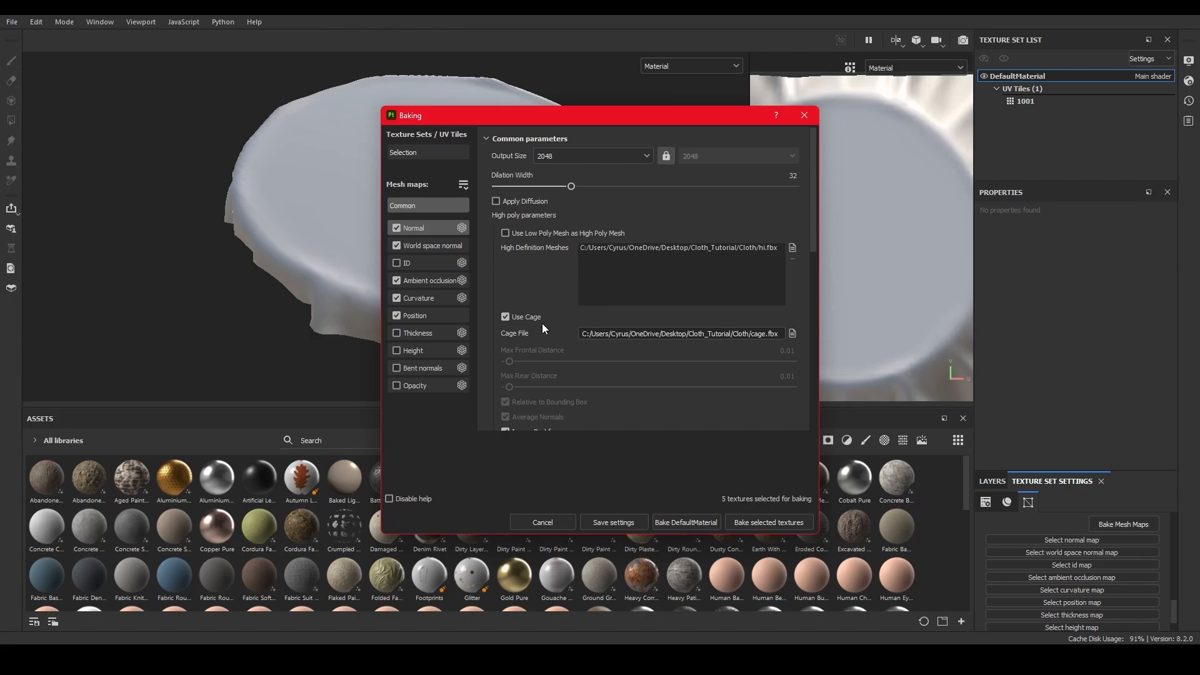
click(680, 522)
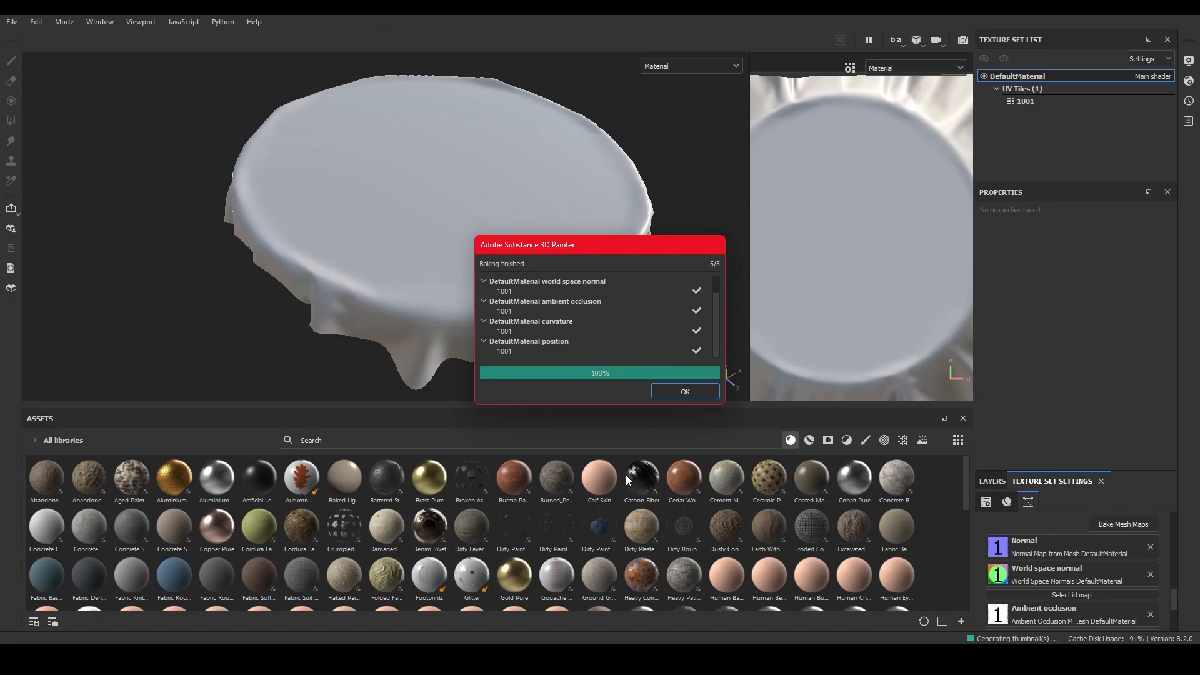
click(674, 391)
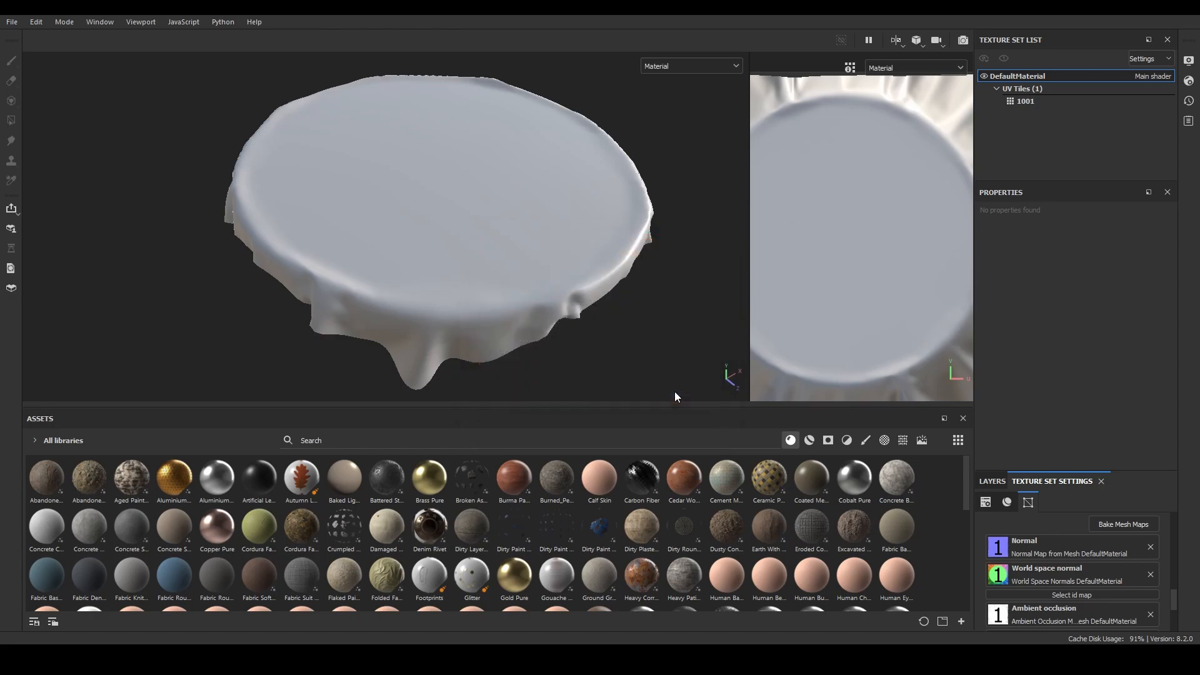
- Make the viewports taller by shrinking the asset area, and inspect the baked tablecloth folds from a low side angle
alt+drag(684, 330, 499, 350)
drag(488, 414, 625, 312)
alt+drag(396, 343, 415, 379)
alt+middle_drag(415, 378, 565, 335)
alt+drag(566, 336, 517, 346)
alt+middle_drag(592, 345, 447, 359)
- Search the material assets for "fabric" and apply the blue Fabric Rough material to the tablecloth
click(496, 530)
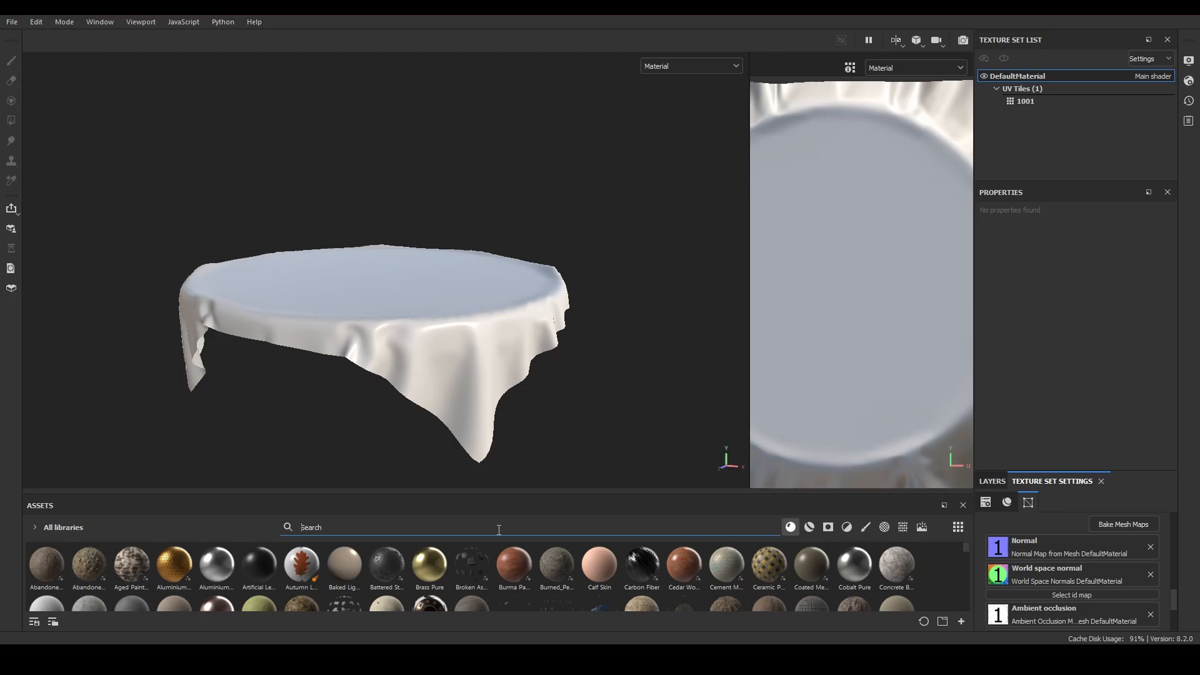
click(989, 482)
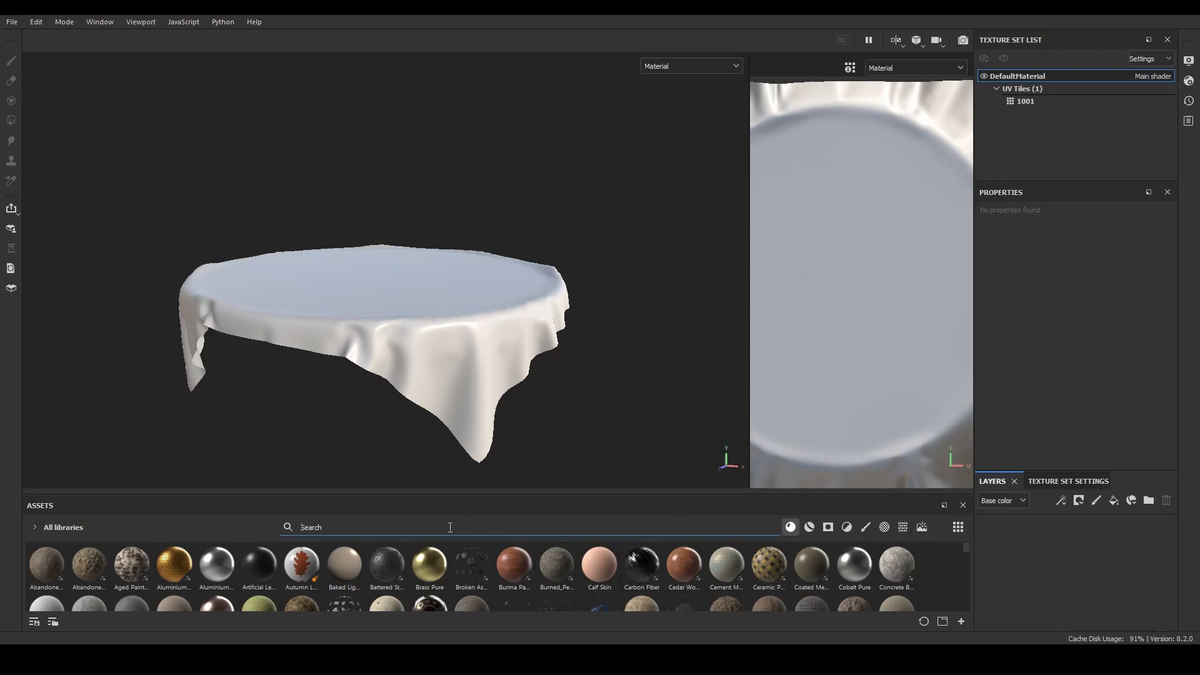
text(fabric)
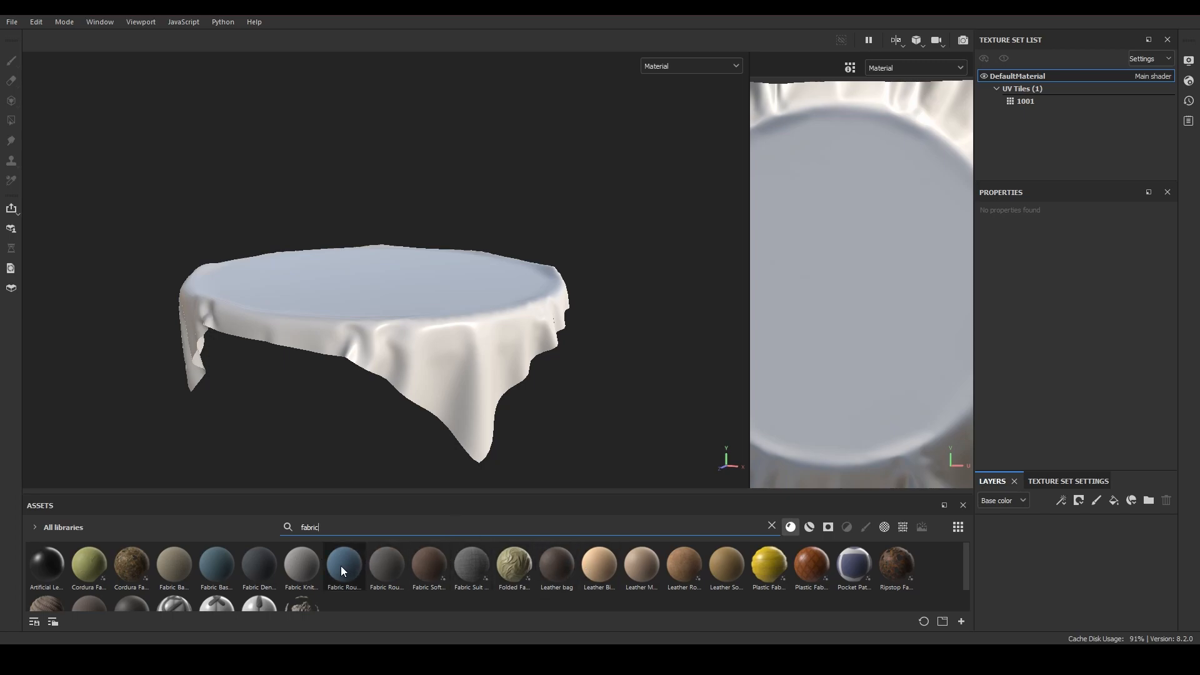
mouse_move(274, 569)
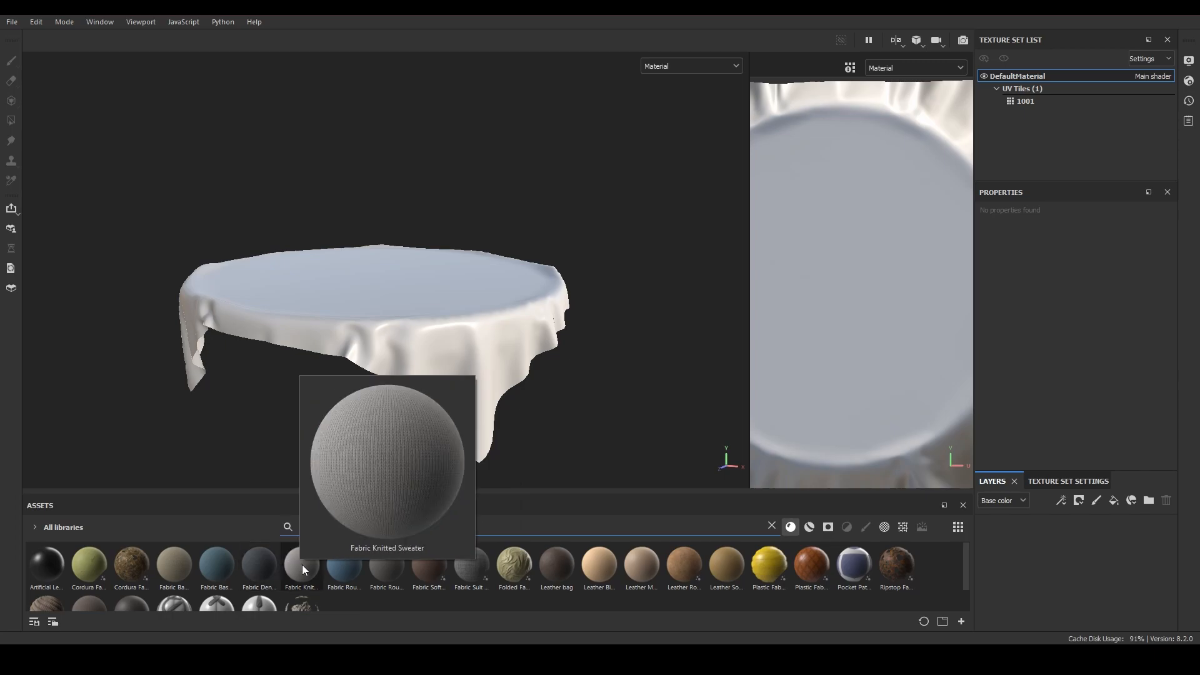
mouse_move(214, 570)
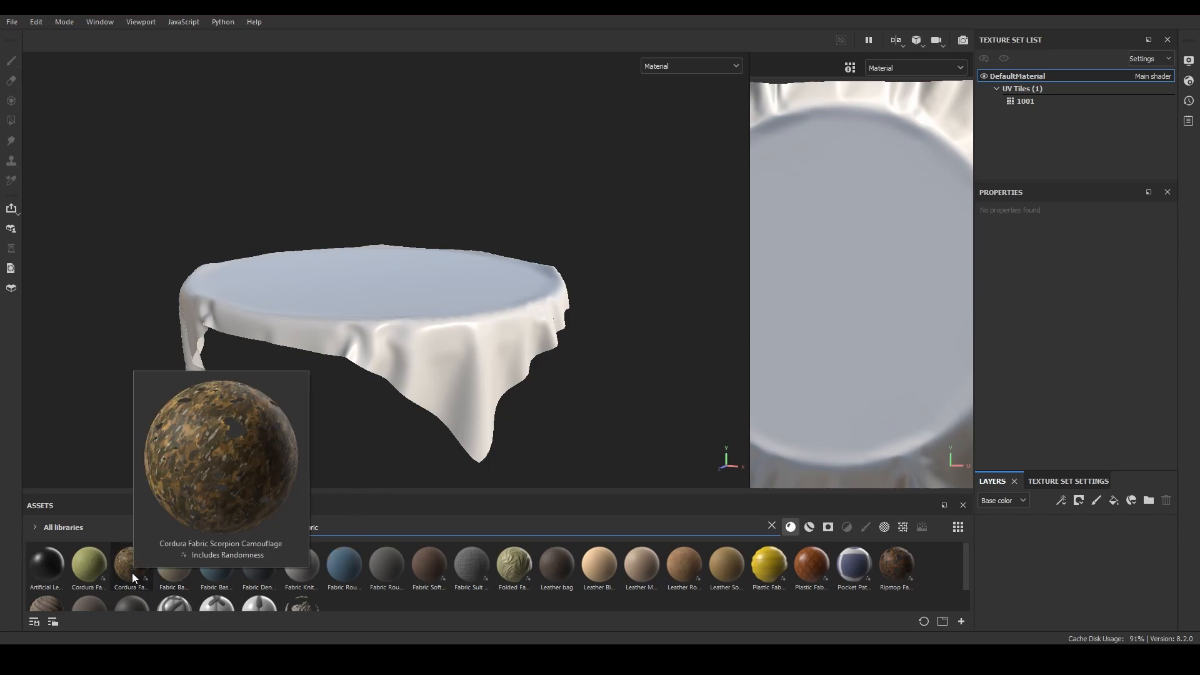
mouse_move(99, 570)
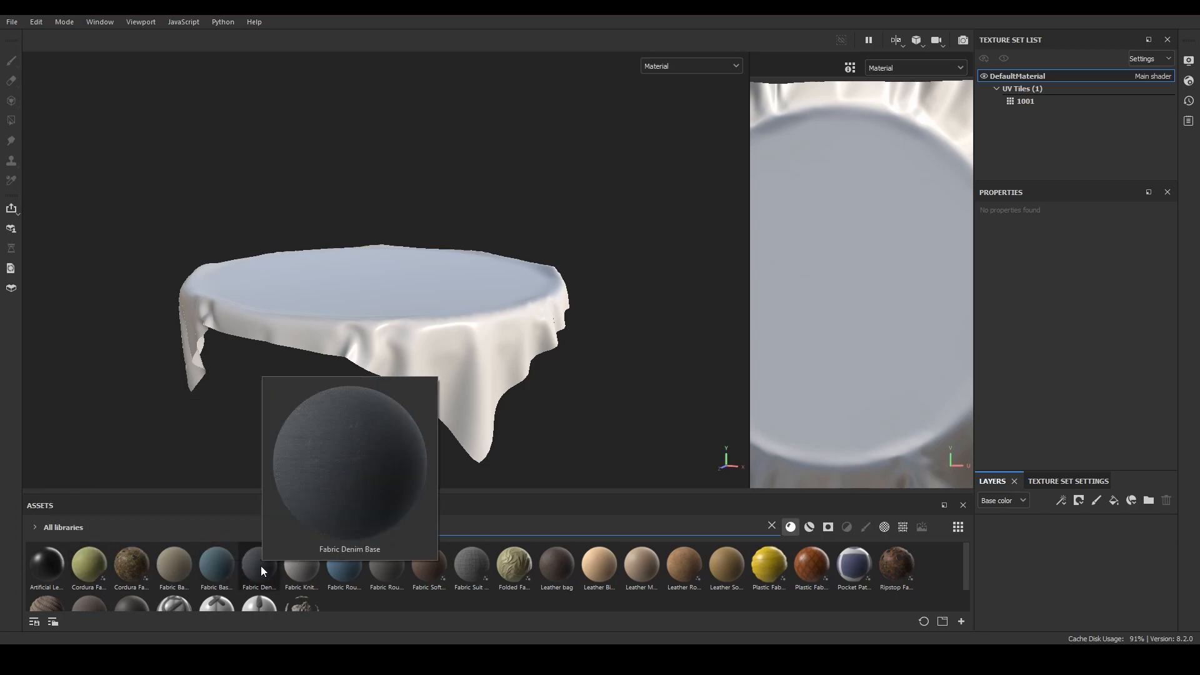
drag(335, 569, 430, 305)
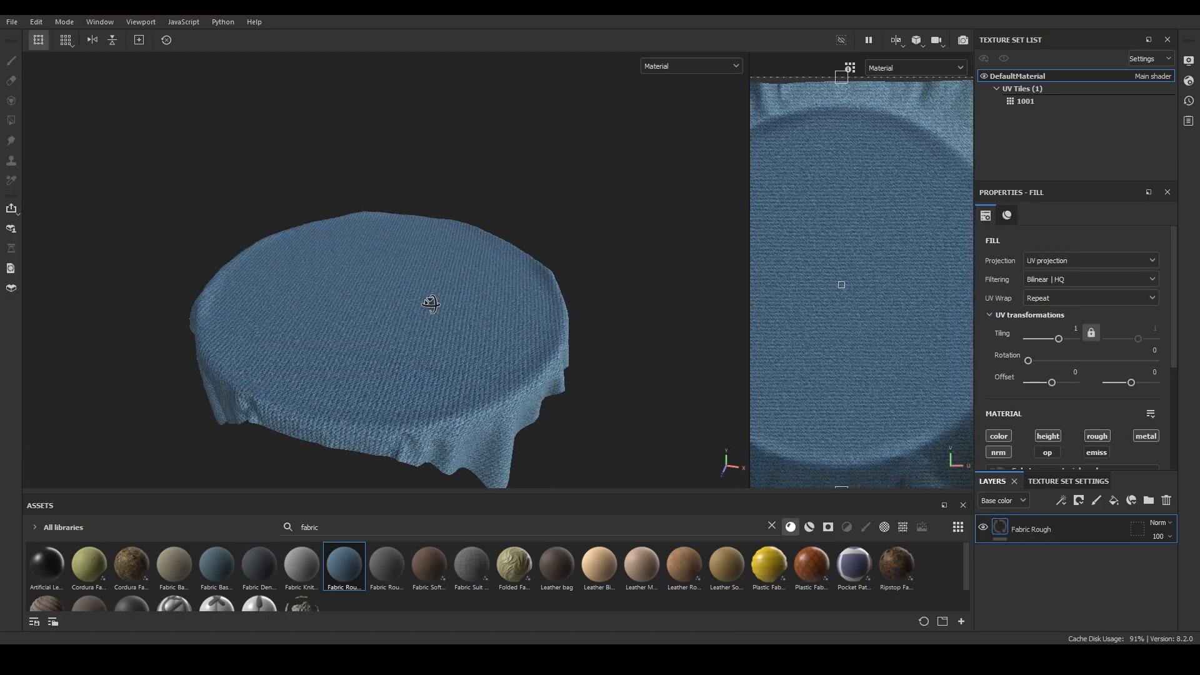
- Set the UV tiling of the Fabric Rough layer to 3 for a finer weave
scroll(383, 354, up, 2)
scroll(384, 354, up, 1)
alt+middle_drag(385, 353, 450, 308)
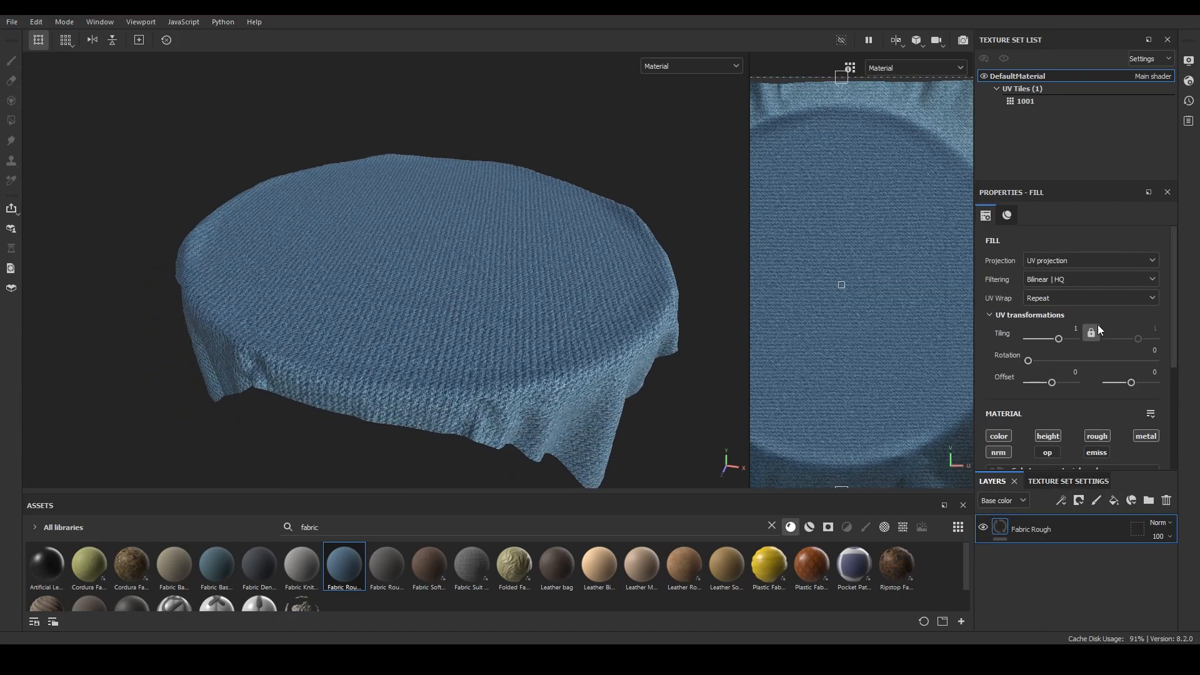
key(Return)
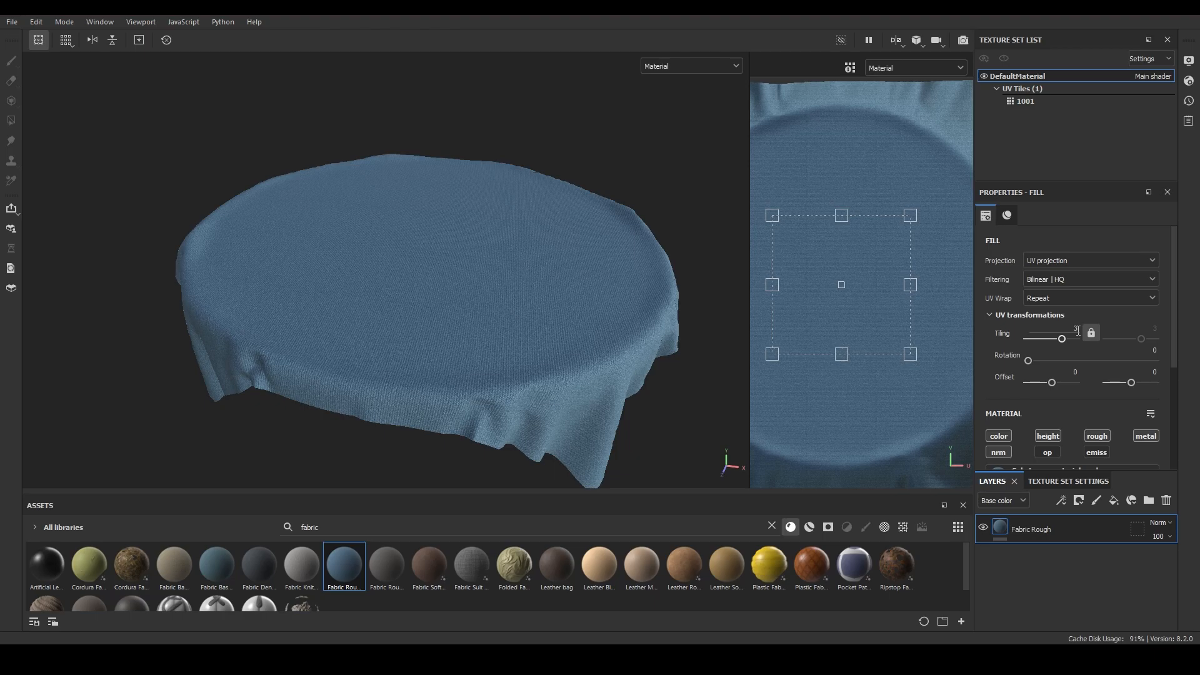
mouse_move(440, 309)
alt+mouse_down()
mouse_move(560, 340)
mouse_move(514, 289)
mouse_move(546, 335)
mouse_move(422, 317)
alt+mouse_up()
- Recolour the Fabric Rough material to the dark maroon 47232F through its Color parameter
scroll(1083, 397, down, 4)
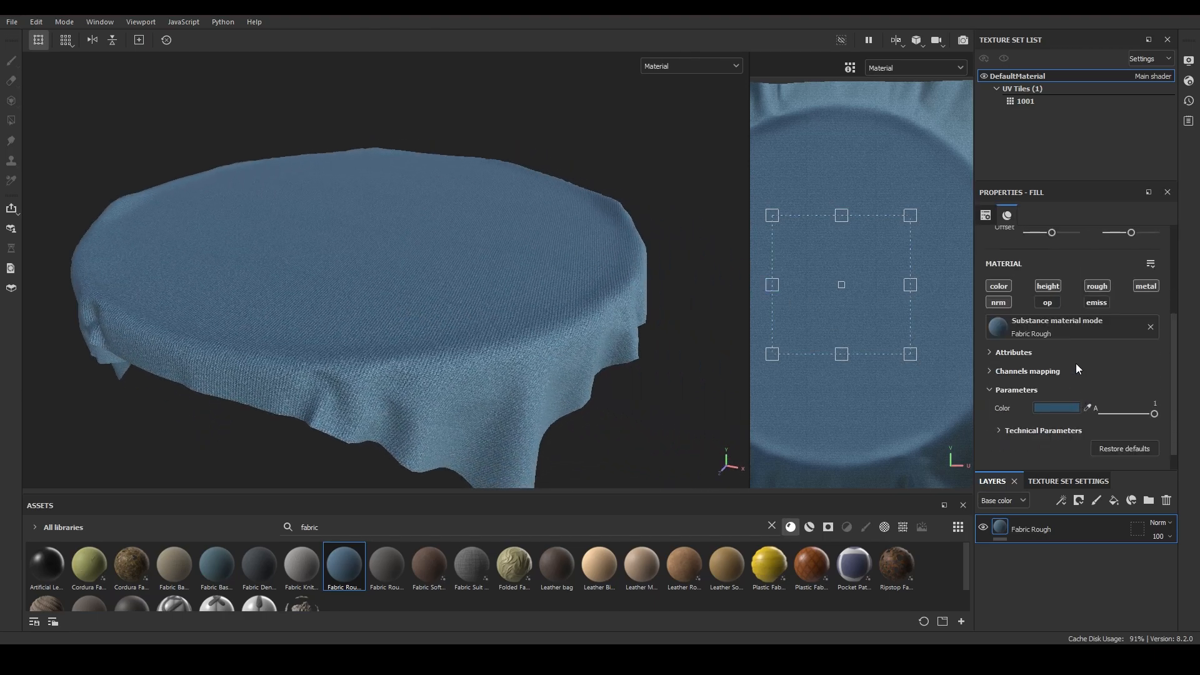
scroll(1075, 364, down, 1)
click(1056, 384)
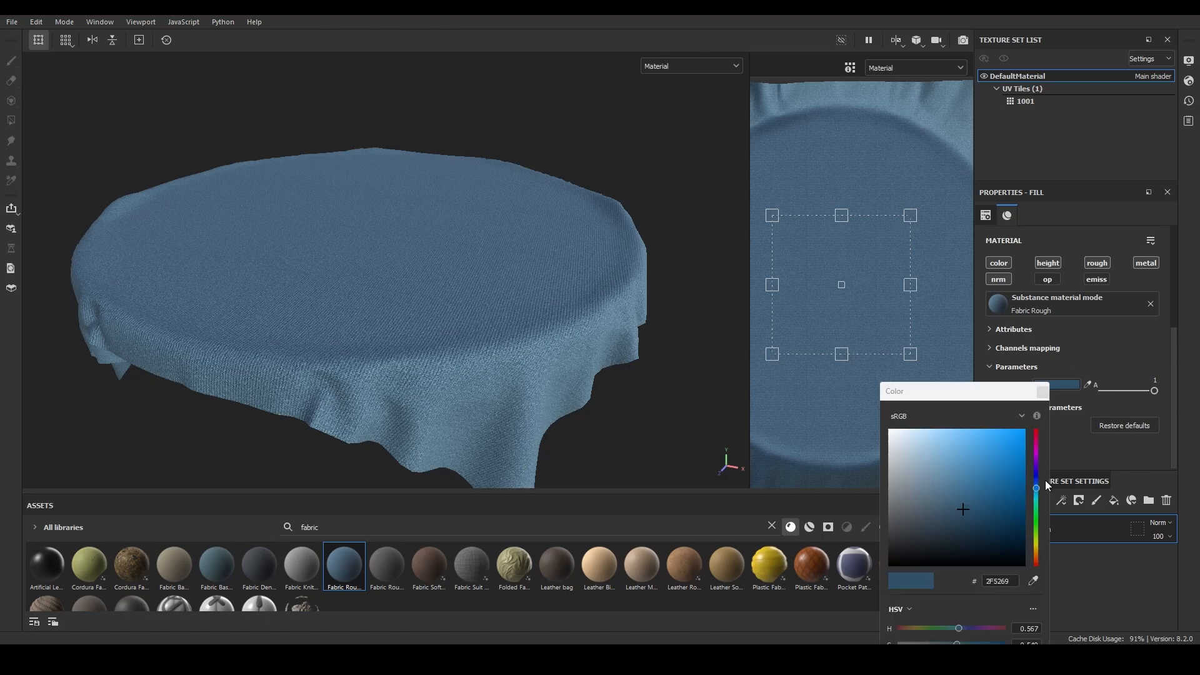
drag(1035, 488, 1035, 451)
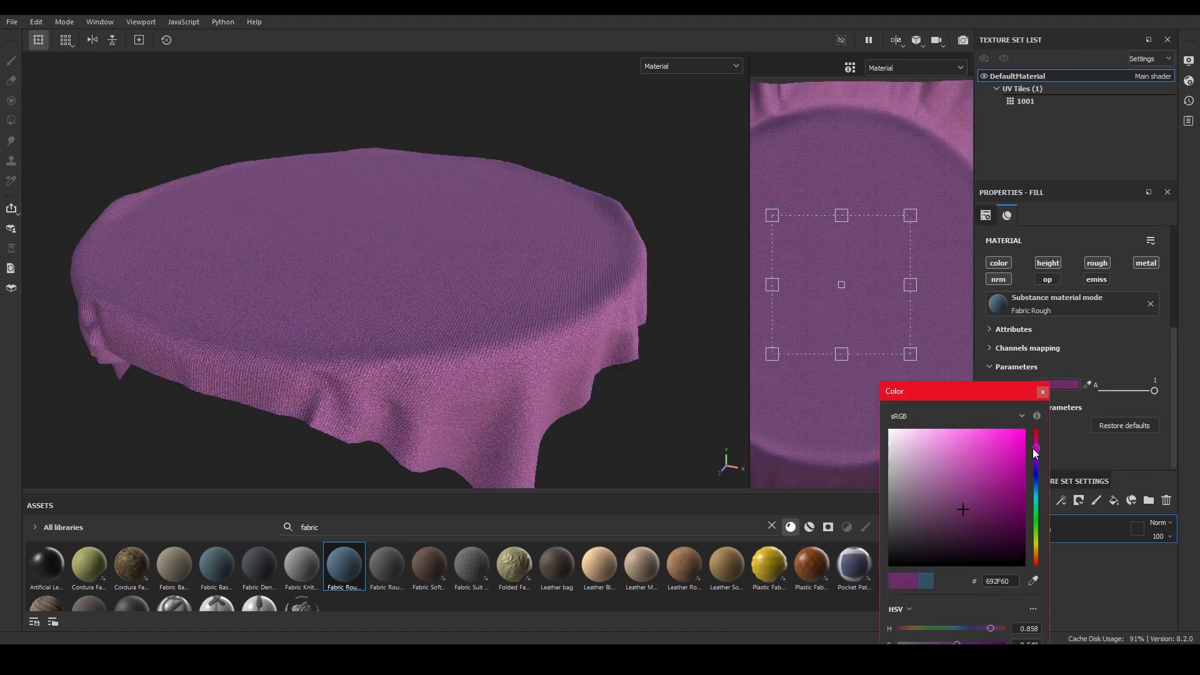
mouse_move(963, 509)
mouse_down()
mouse_move(950, 491)
mouse_move(957, 523)
mouse_move(959, 485)
mouse_move(969, 509)
mouse_move(959, 527)
mouse_up()
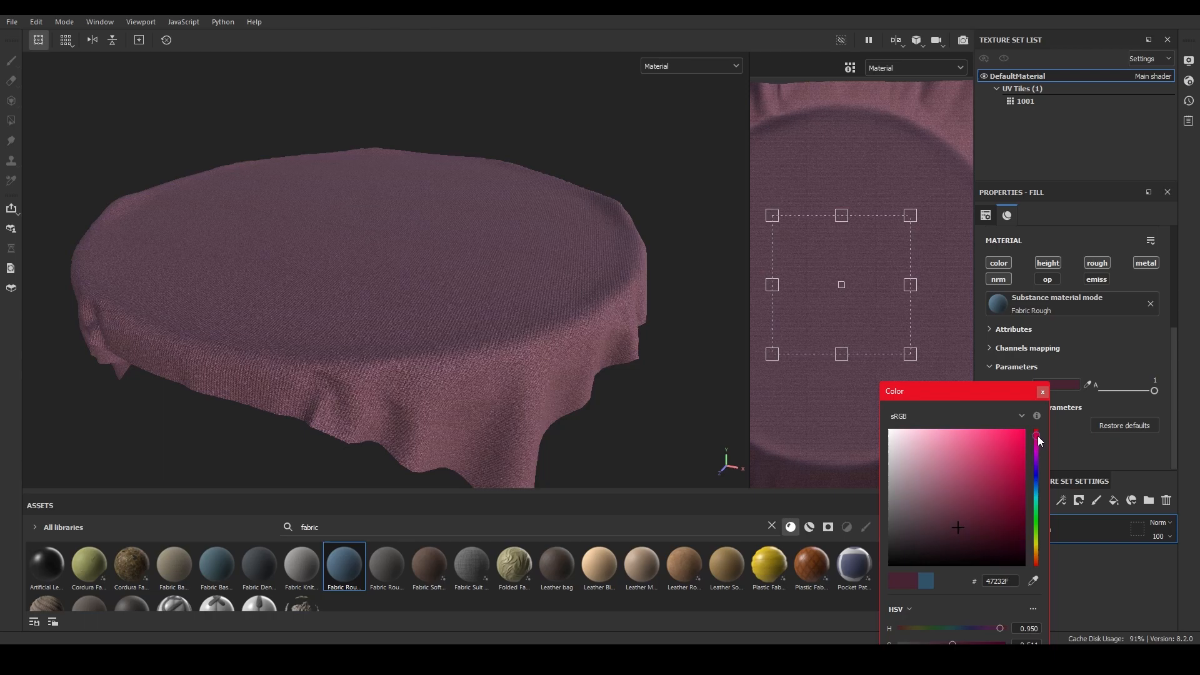
click(1042, 393)
- Examine the recoloured fabric on the tablecloth from several sides, distances and lighting directions
scroll(360, 260, down, 3)
alt+drag(339, 254, 452, 273)
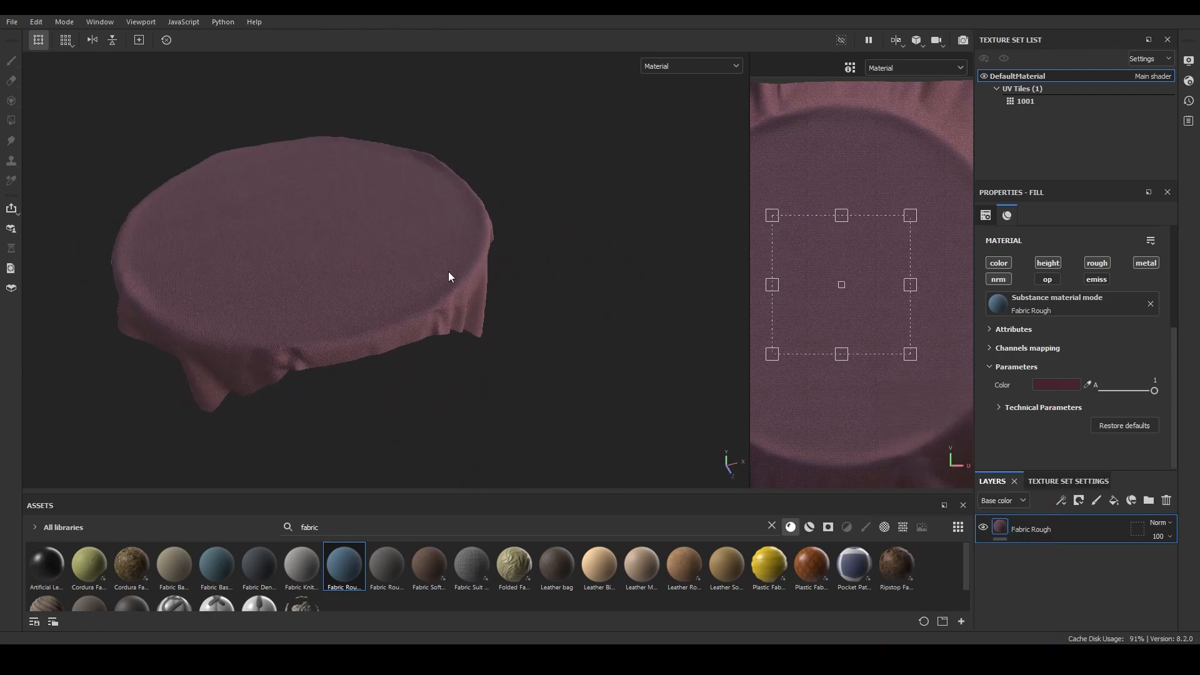
alt+middle_drag(453, 274, 587, 321)
scroll(525, 336, up, 3)
shift+right_drag(526, 337, 616, 326)
alt+drag(597, 350, 536, 337)
alt+middle_drag(548, 369, 535, 370)
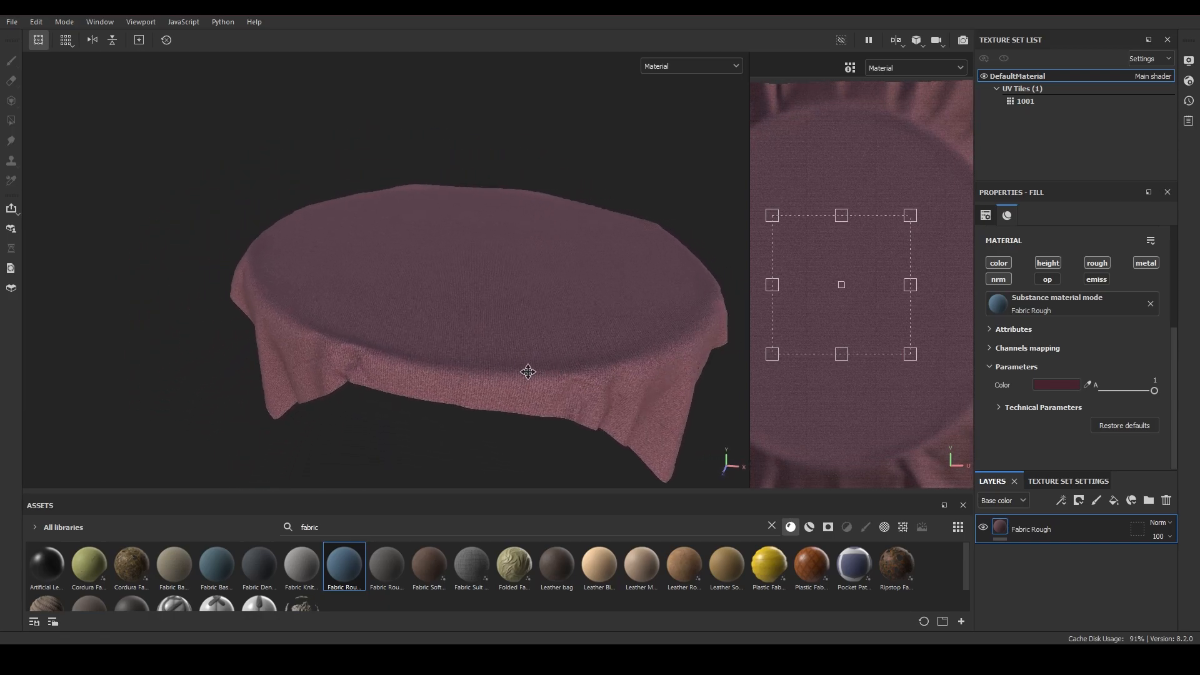
alt+drag(619, 340, 603, 375)
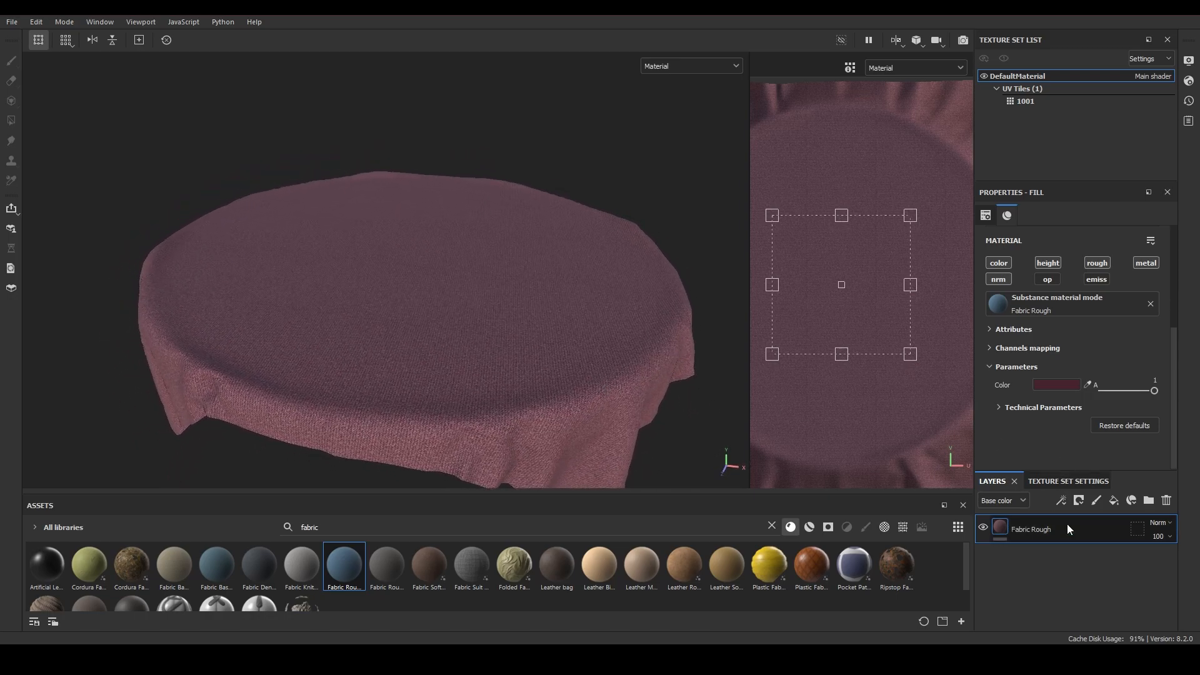
- Add a fill layer above Fabric Rough and set its base color to black, 000000
click(1116, 502)
click(1045, 365)
drag(895, 471, 869, 572)
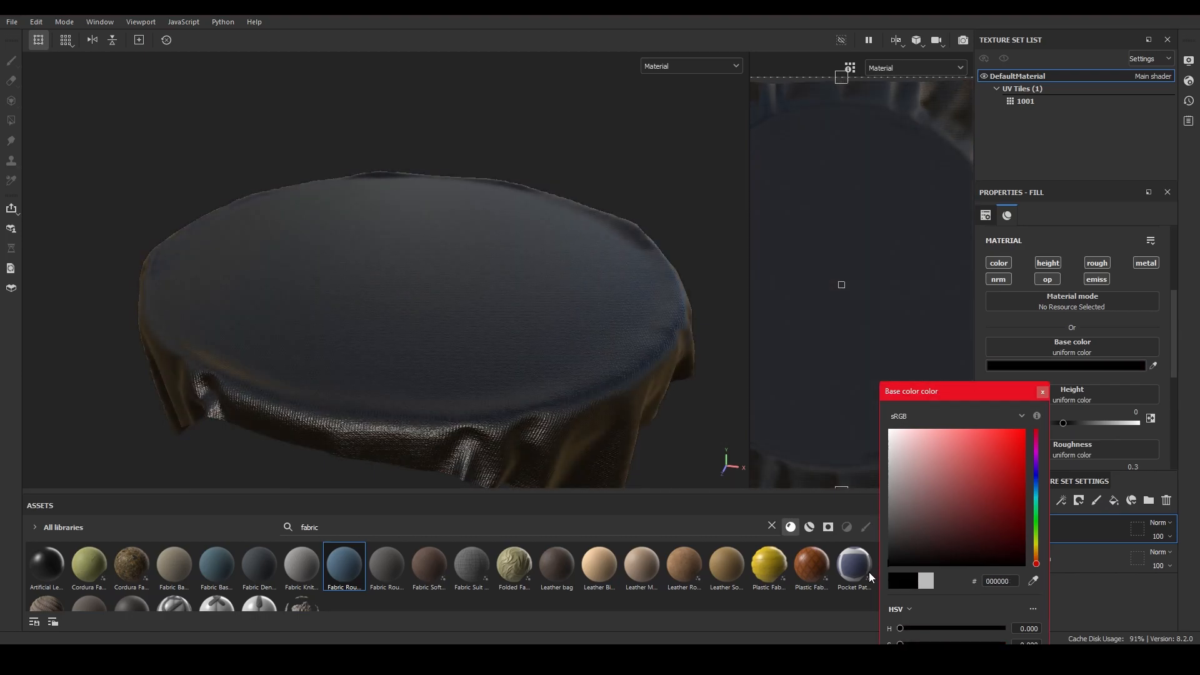
click(1041, 392)
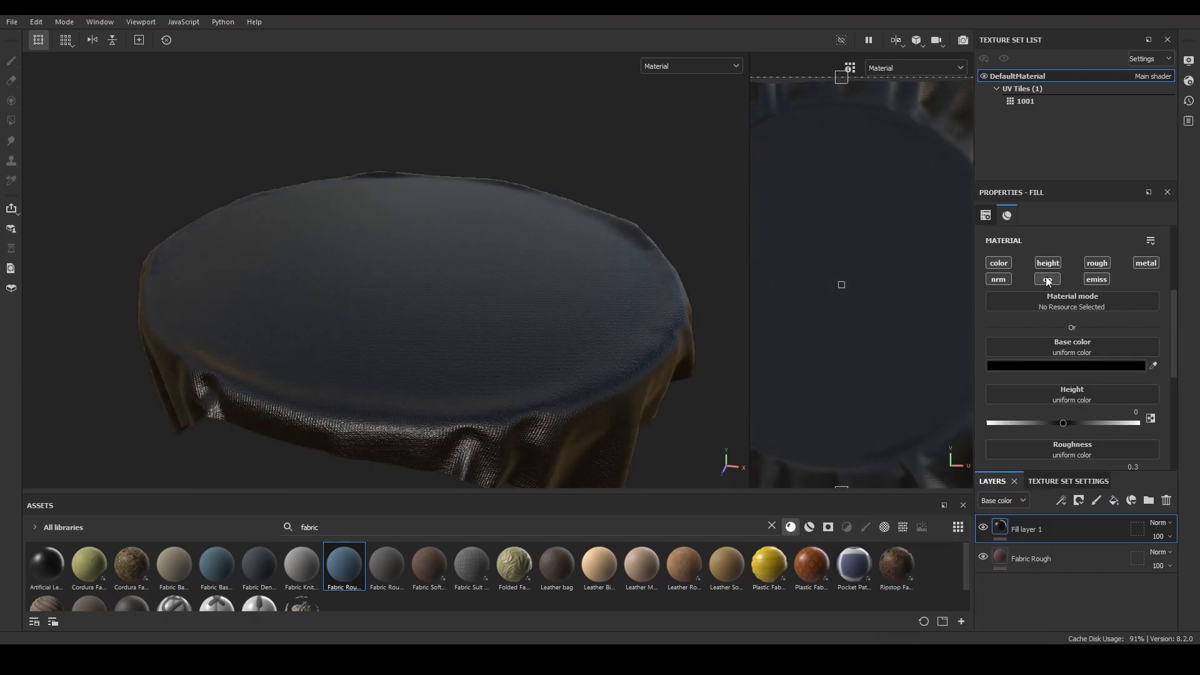
- Limit the black fill layer to the color and rough channels and set its roughness to about 0.58
click(1055, 262)
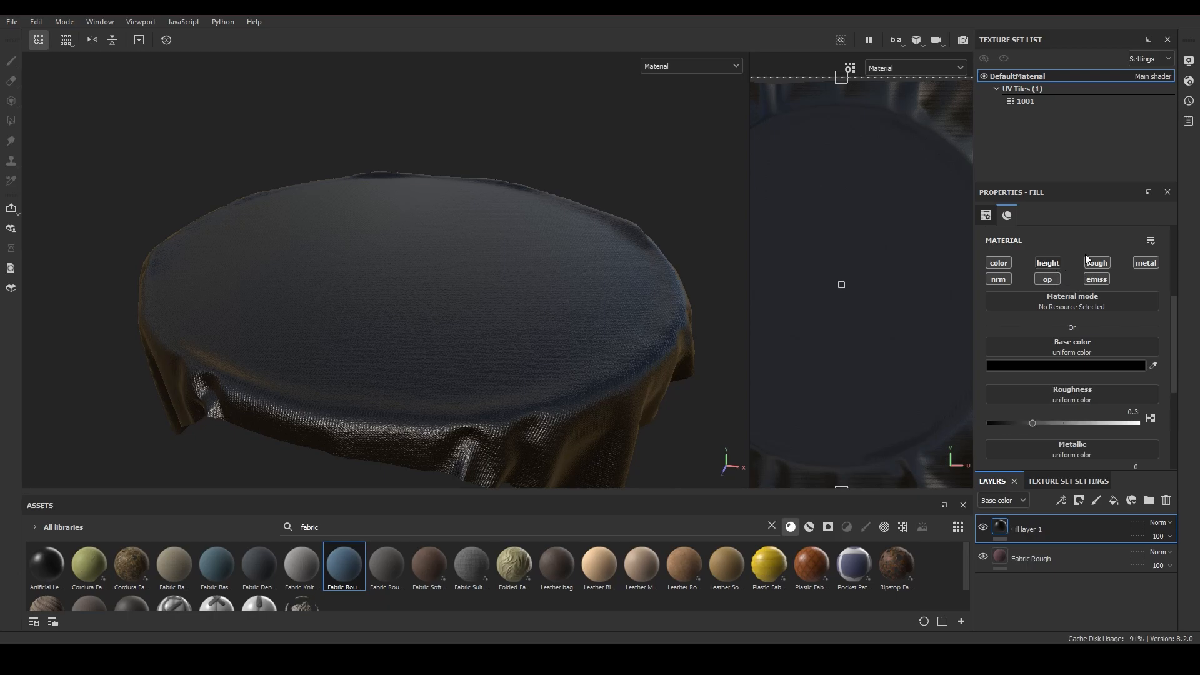
click(1144, 263)
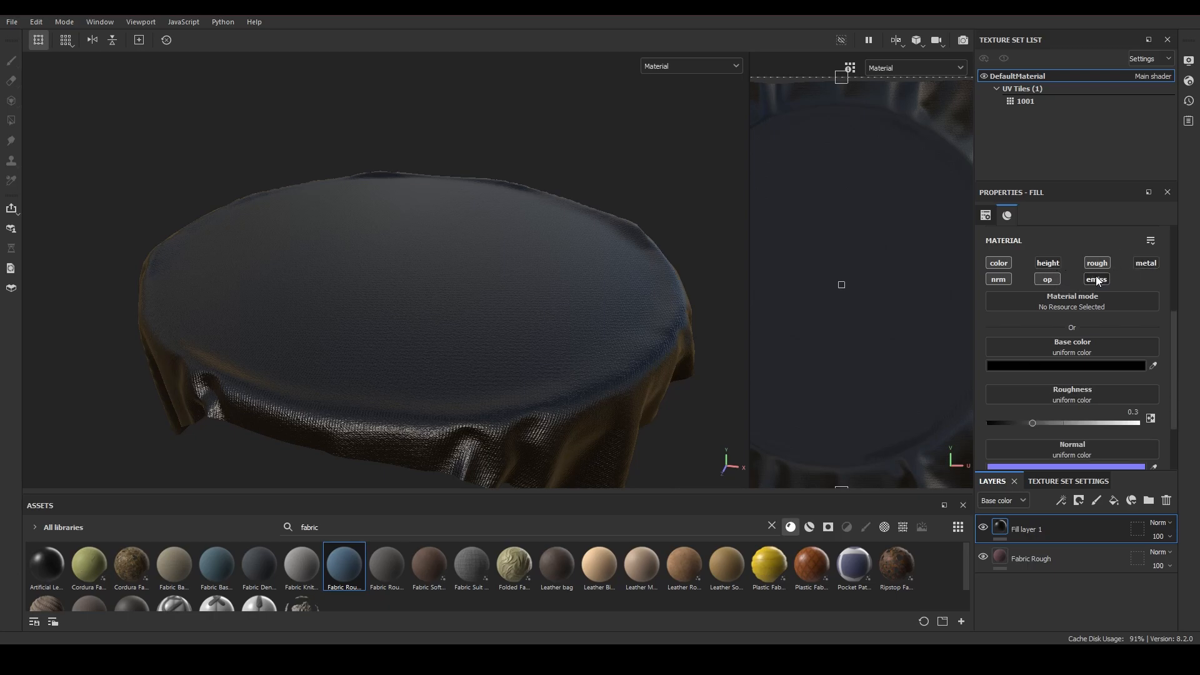
click(998, 279)
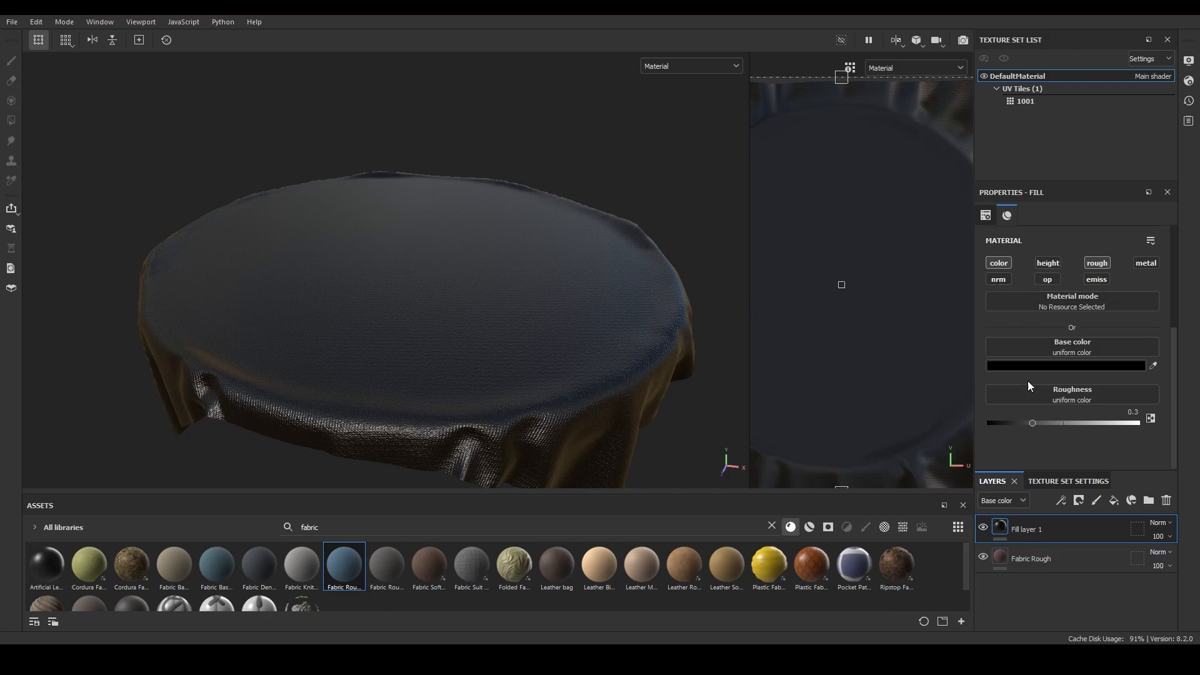
drag(1038, 427, 1074, 423)
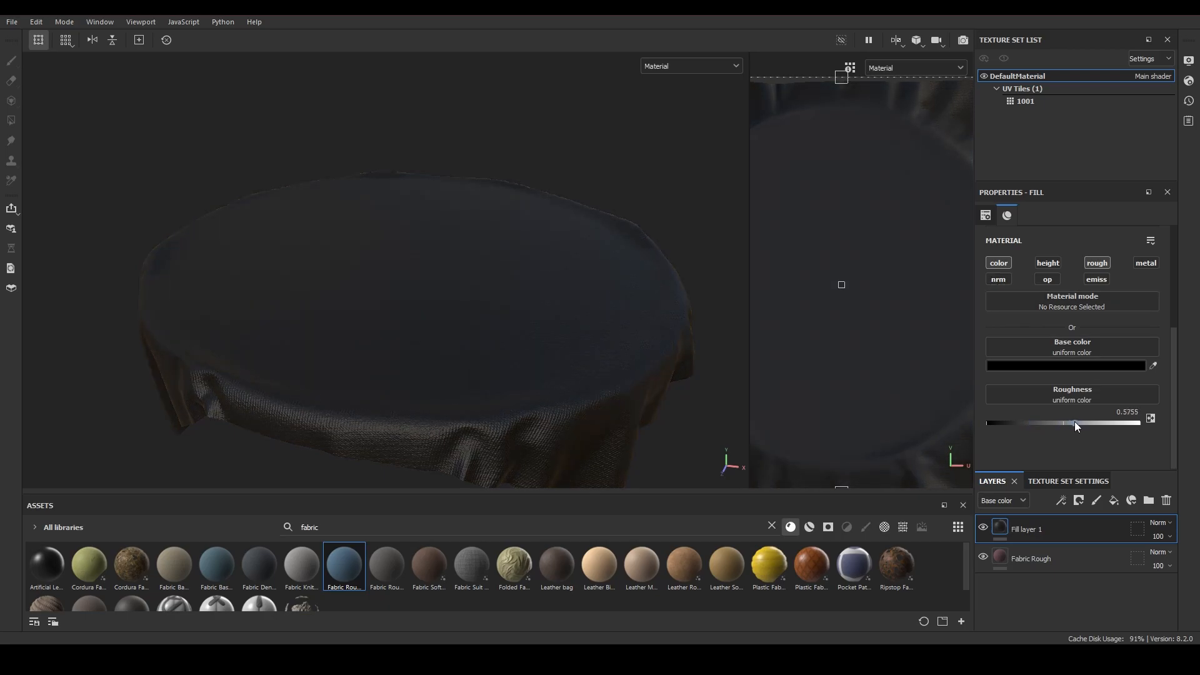
- Give the black fill layer a black mask and add a Dirt generator to that mask
right_click(1042, 529)
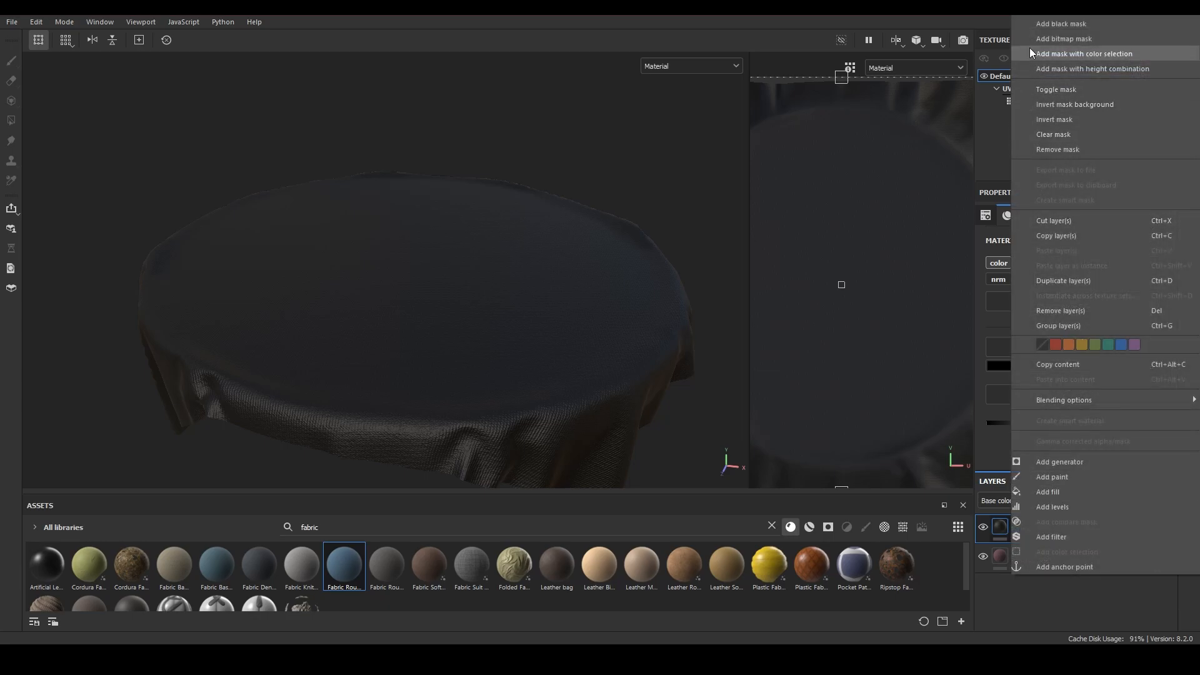
click(1037, 24)
right_click(1028, 534)
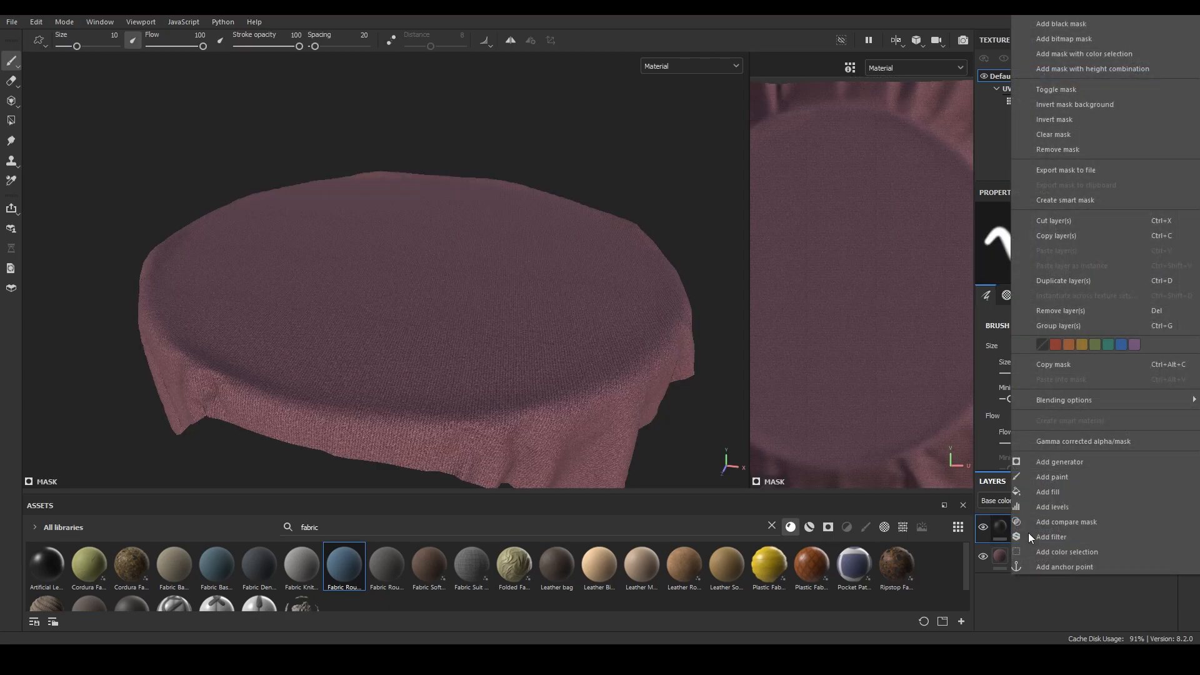
click(1047, 461)
click(1048, 252)
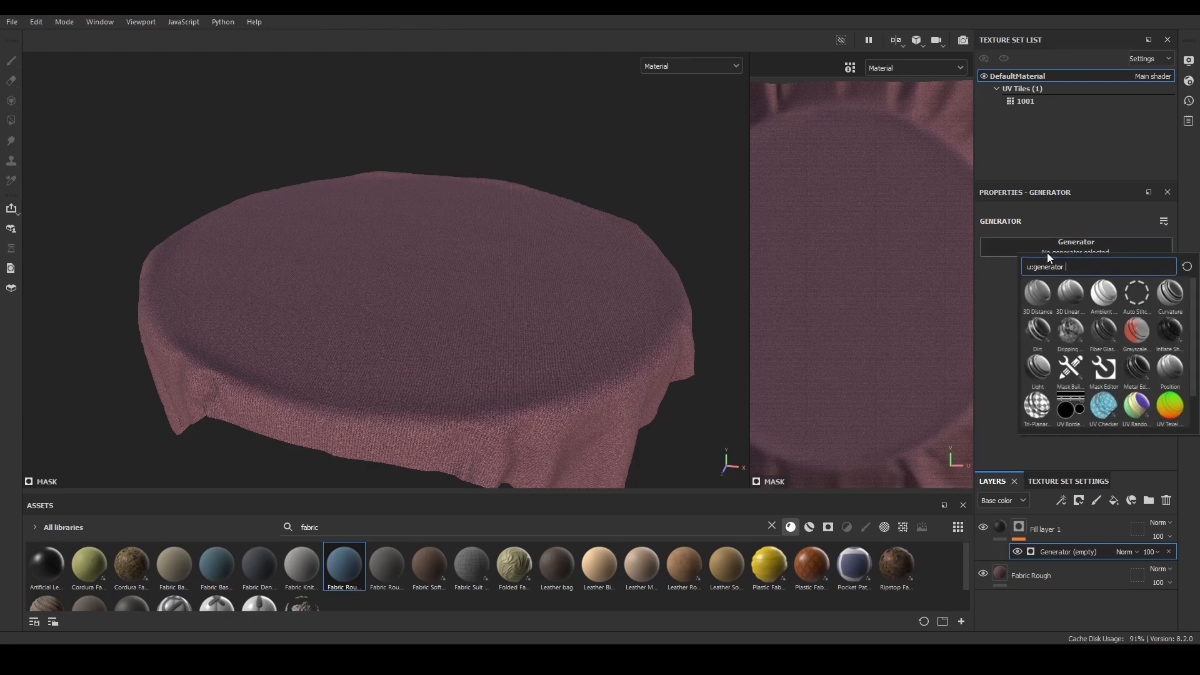
click(1038, 329)
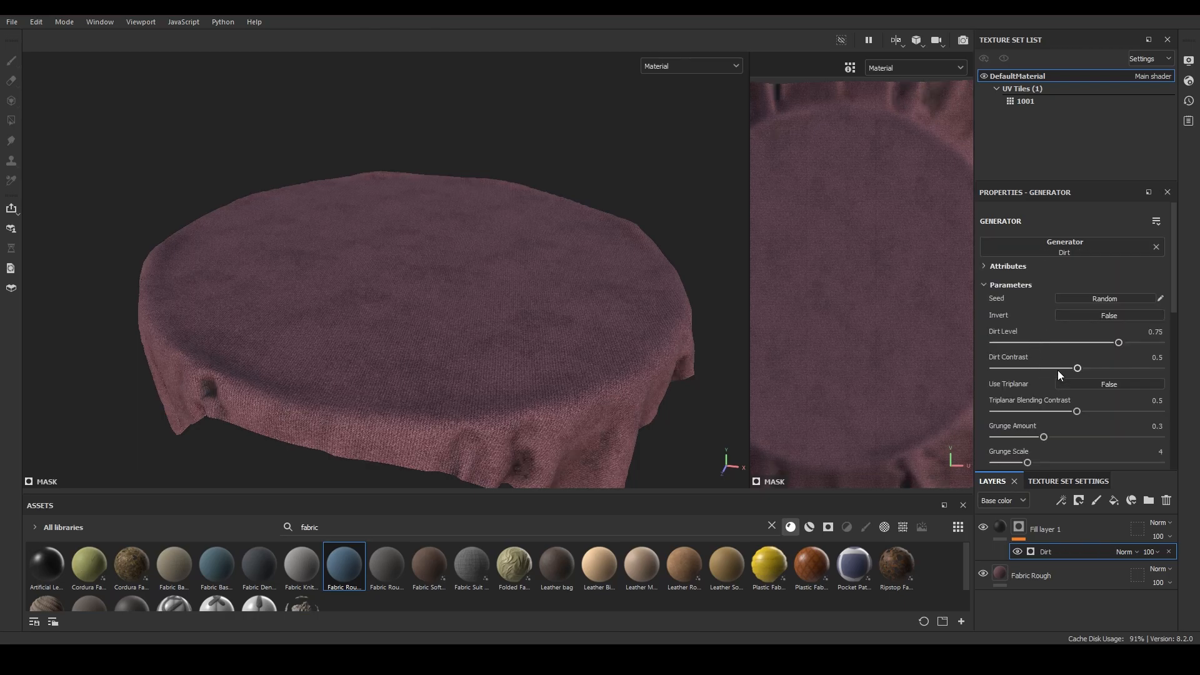
- Set the Dirt generator's Dirt Level to 0.79 and its Grunge Scale to 1, and check the tabletop
drag(1119, 343, 1125, 343)
scroll(1081, 385, down, 2)
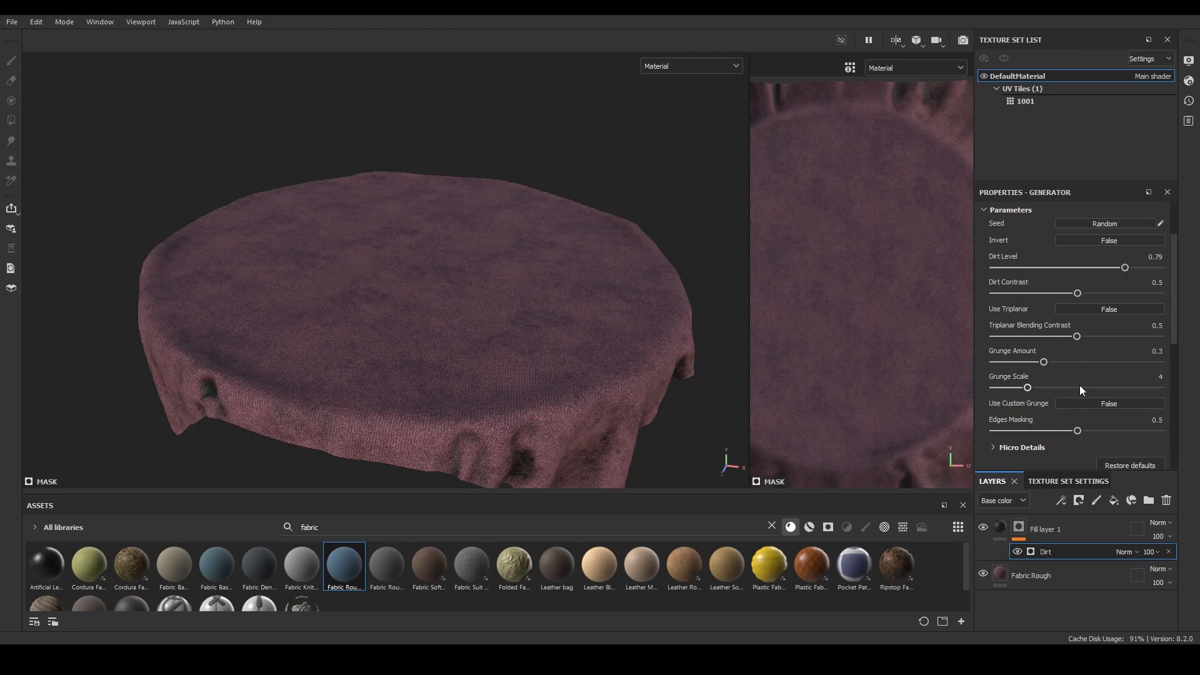
drag(1028, 388, 993, 384)
alt+drag(767, 369, 498, 338)
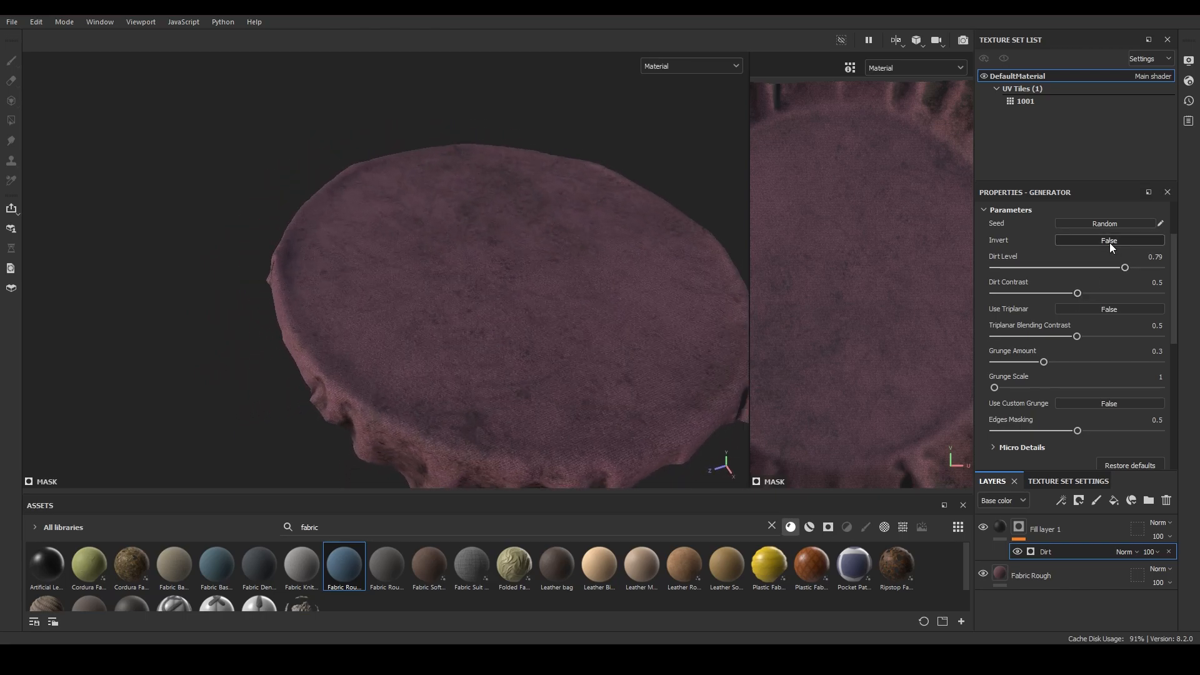
- Try inverting the Dirt generator with a Dirt Level of 0.85 and inspect the cloth from another side
click(1109, 242)
mouse_move(1125, 269)
mouse_down()
mouse_move(1105, 270)
mouse_move(1134, 278)
mouse_up()
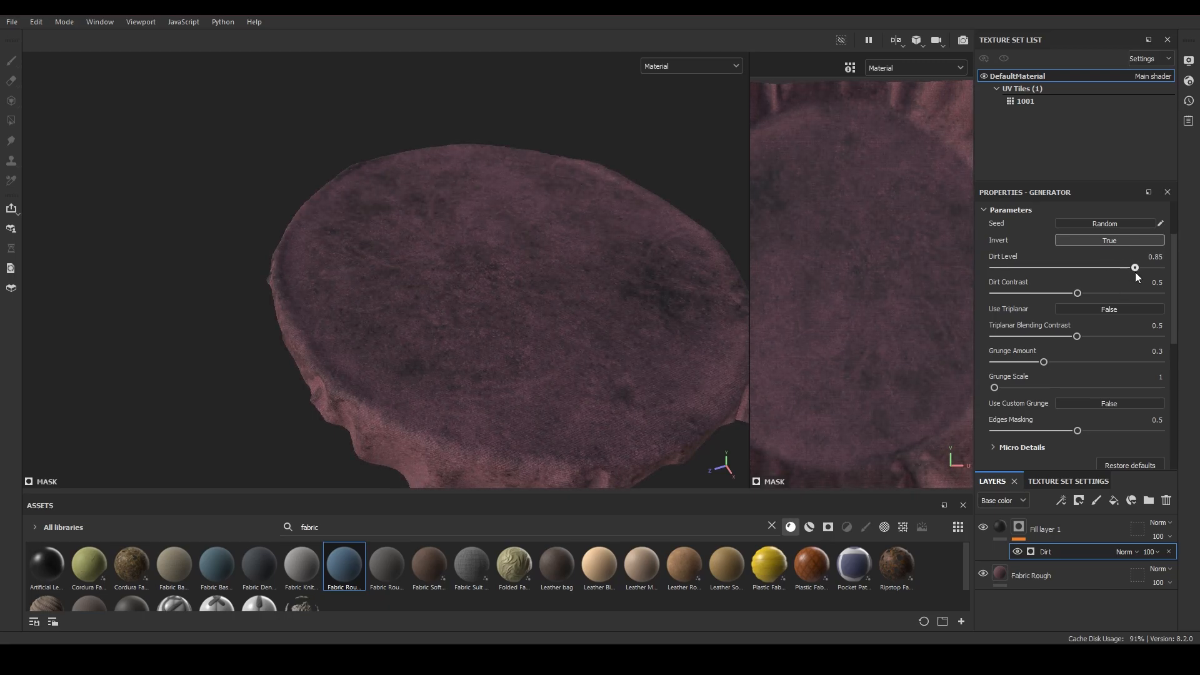
alt+drag(475, 275, 346, 379)
scroll(429, 380, up, 5)
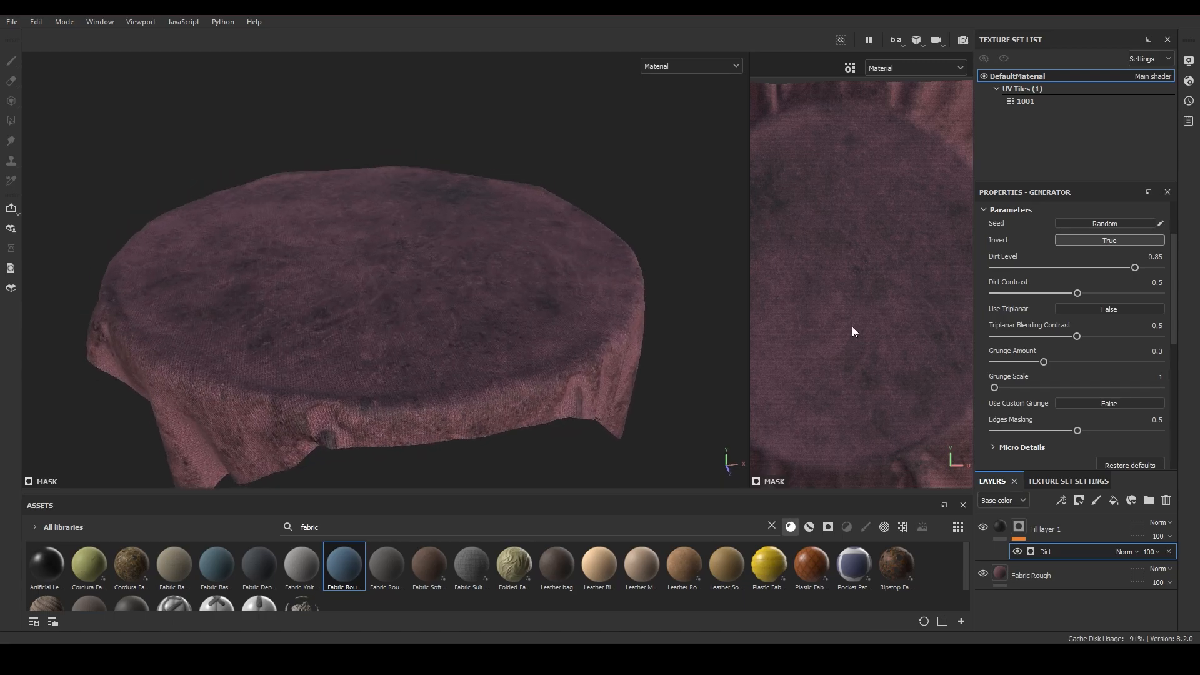
- Turn off the Dirt generator's inversion and set its Dirt Level to about 0.75
click(1072, 240)
mouse_move(1136, 263)
mouse_down()
mouse_move(1106, 263)
mouse_move(1117, 267)
mouse_up()
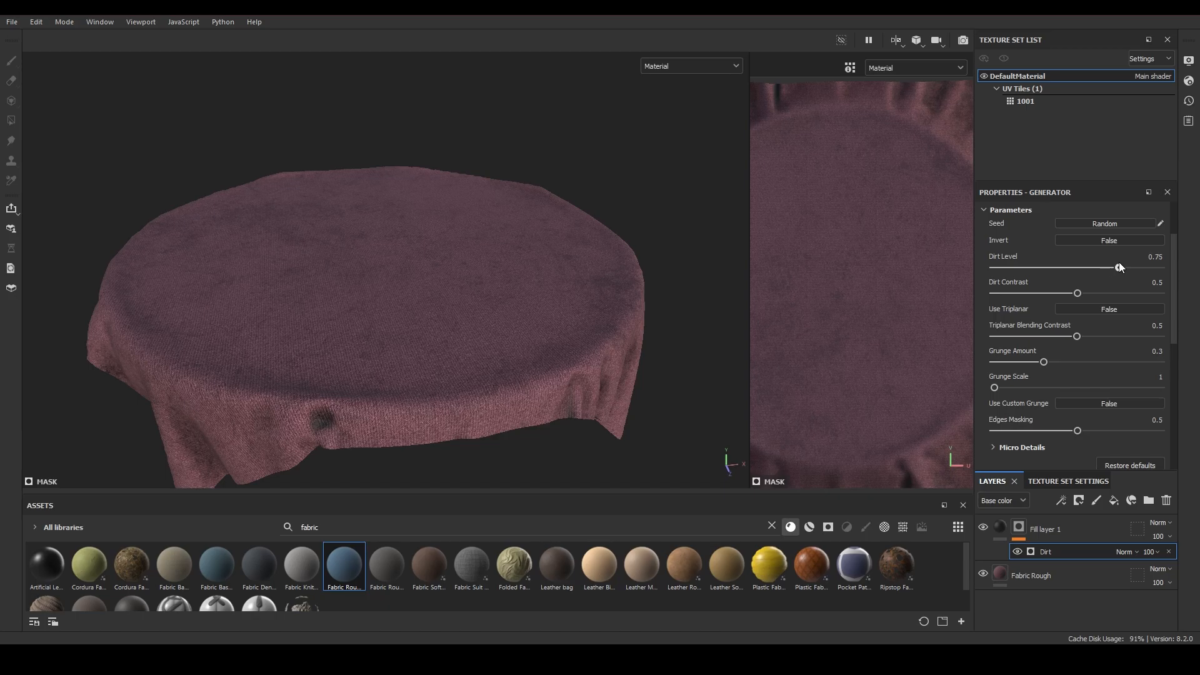
alt+drag(581, 275, 431, 374)
- Review the Dirt generator's image inputs, add an anchor point to the Fabric Rough layer, and reselect the Dirt generator
scroll(1029, 418, down, 3)
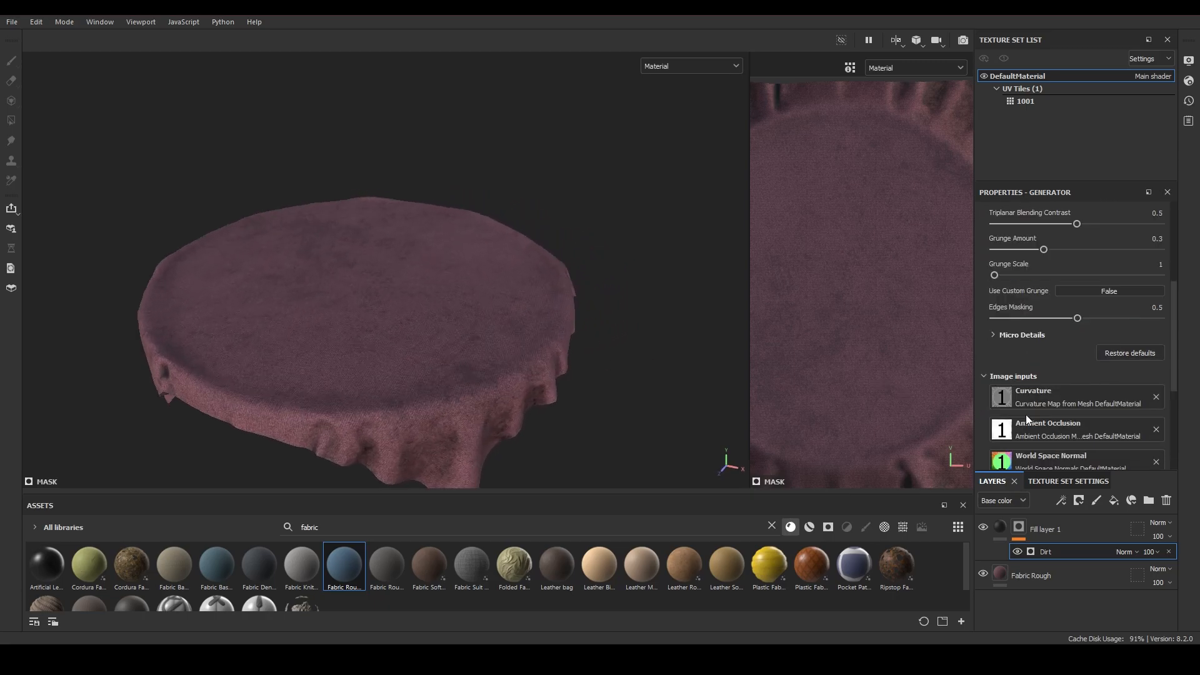
click(1014, 306)
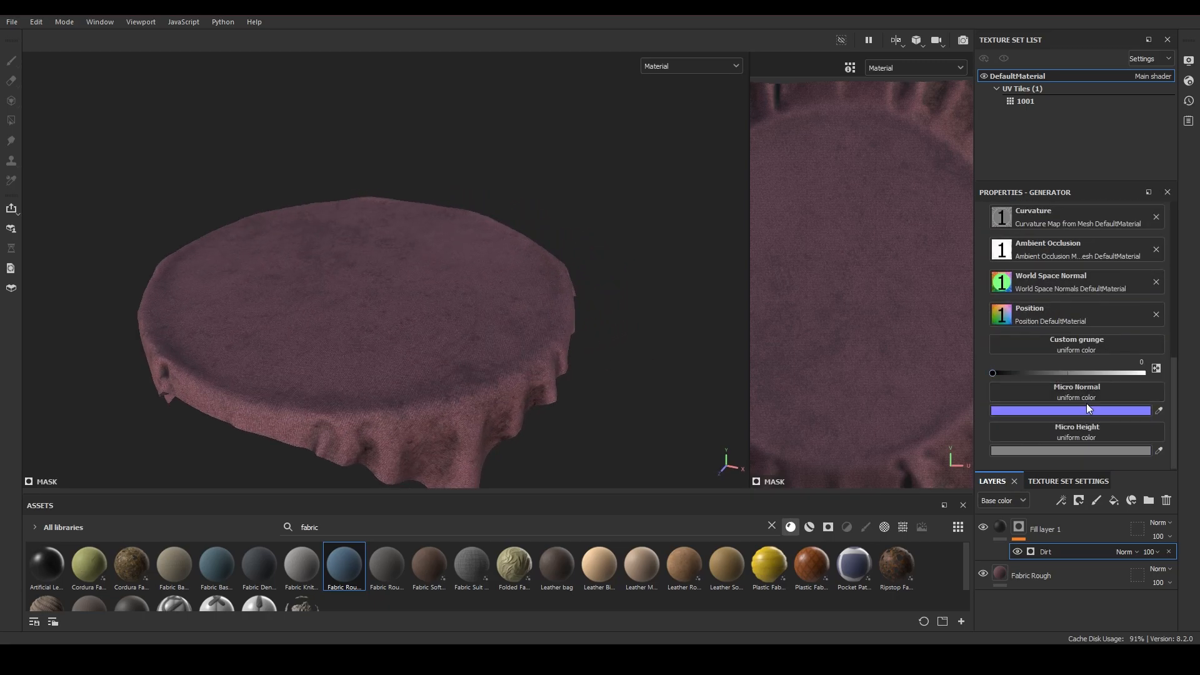
click(1050, 573)
right_click(1037, 580)
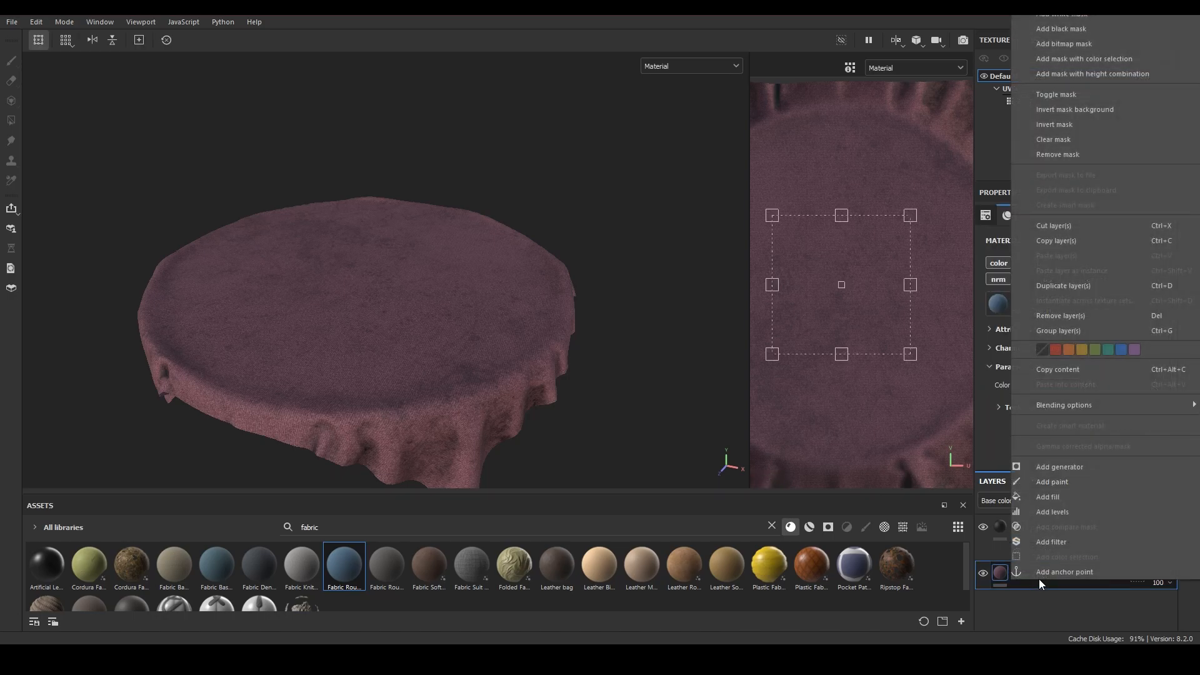
click(1048, 568)
click(1060, 552)
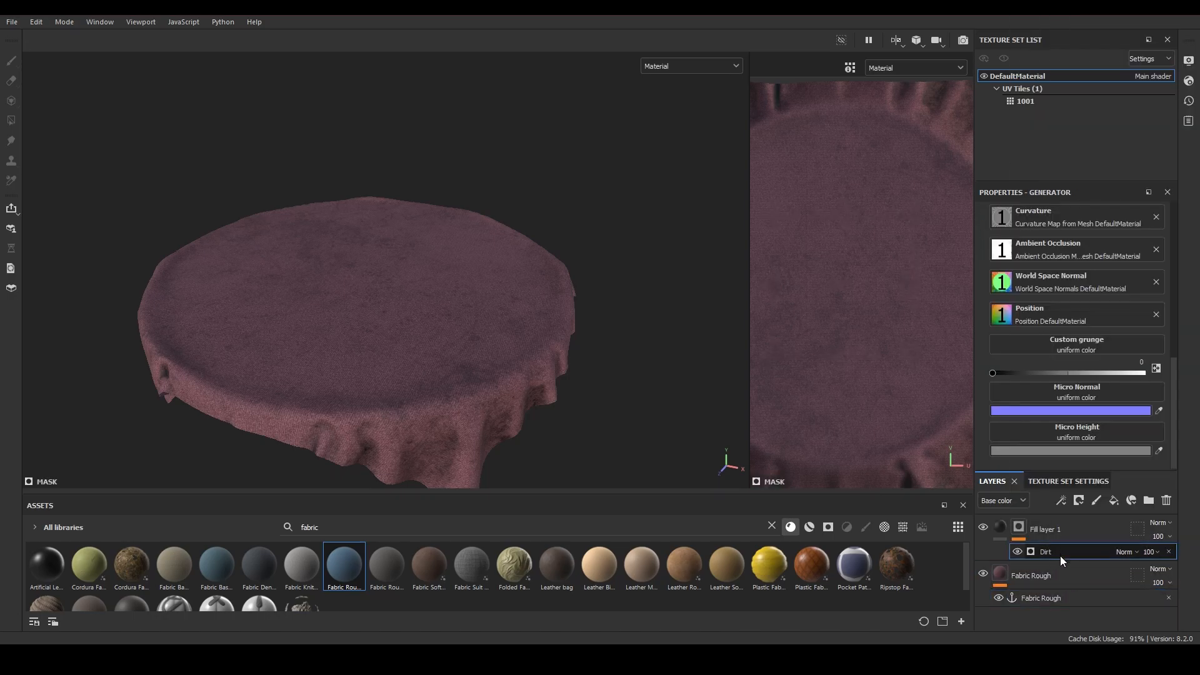
- Link the Dirt generator's Micro Normal input to the Fabric Rough anchor point, referencing its Normal channel
click(1081, 388)
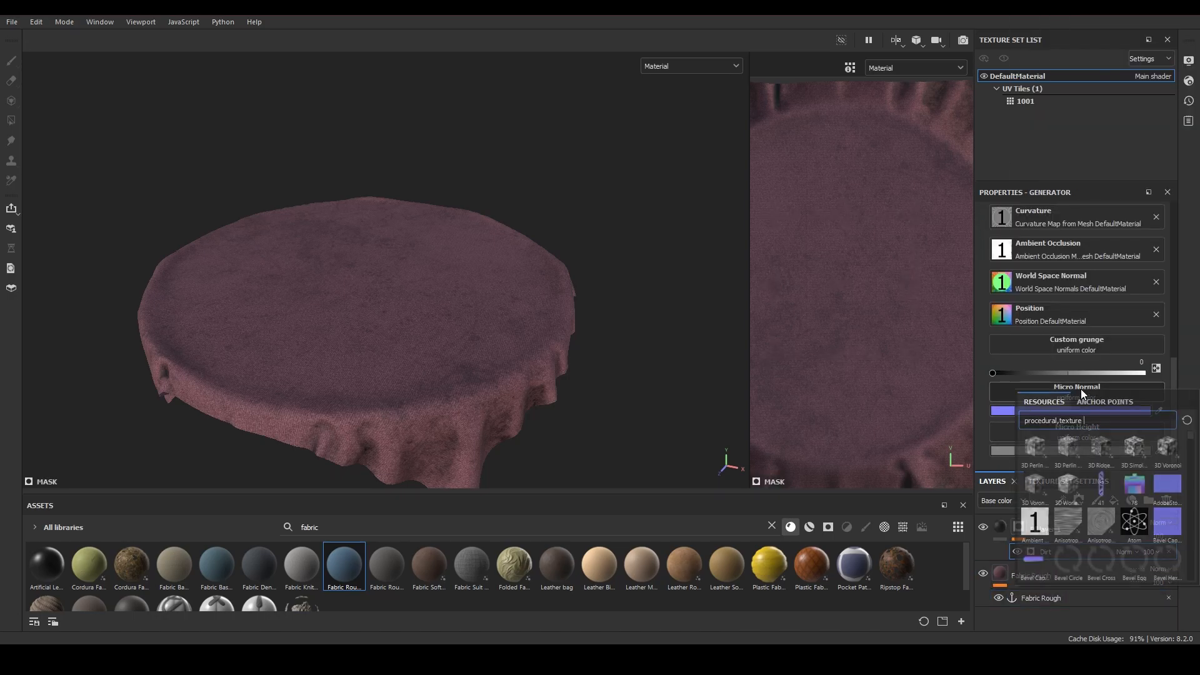
click(1093, 403)
click(1065, 422)
click(1112, 421)
click(1105, 499)
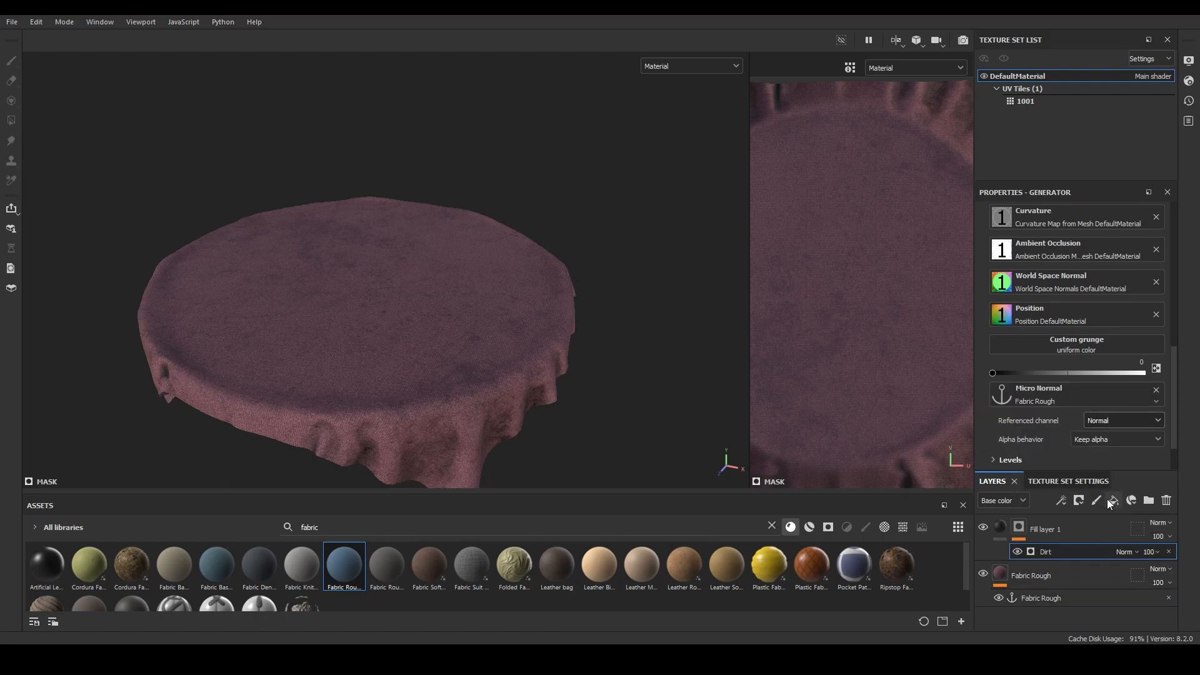
- Enable Micro Height and Micro Normal in the Dirt generator's micro details and check the cloth up close
scroll(1092, 407, up, 5)
click(1023, 343)
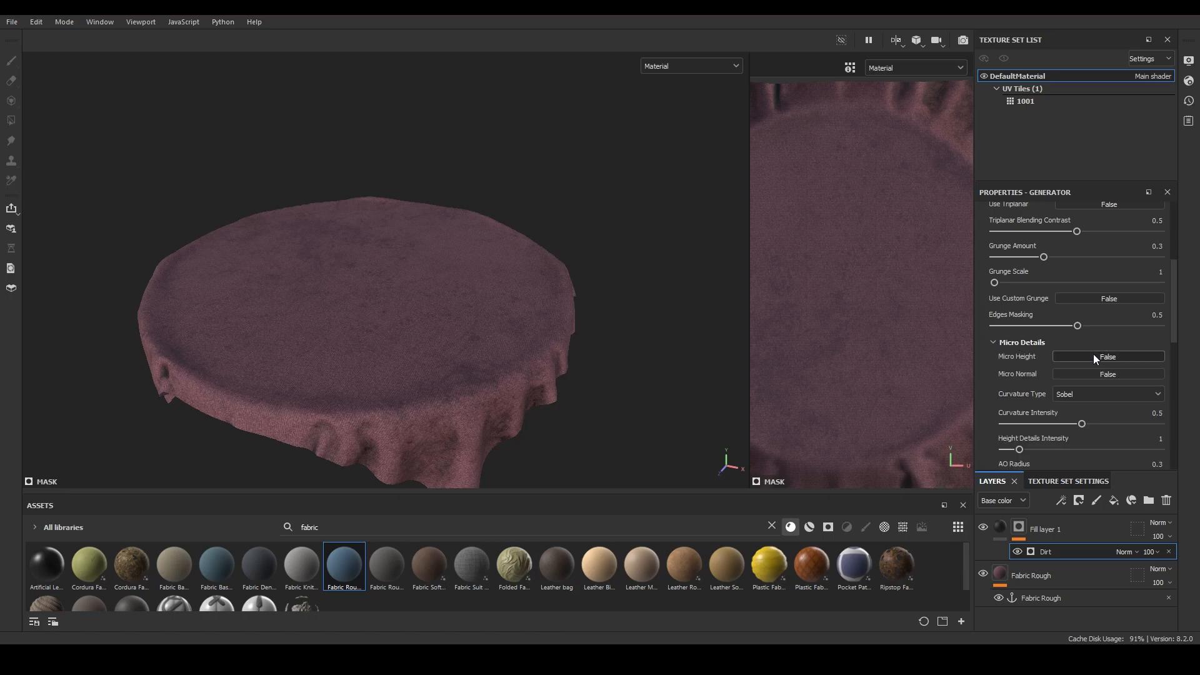
scroll(541, 354, down, 1)
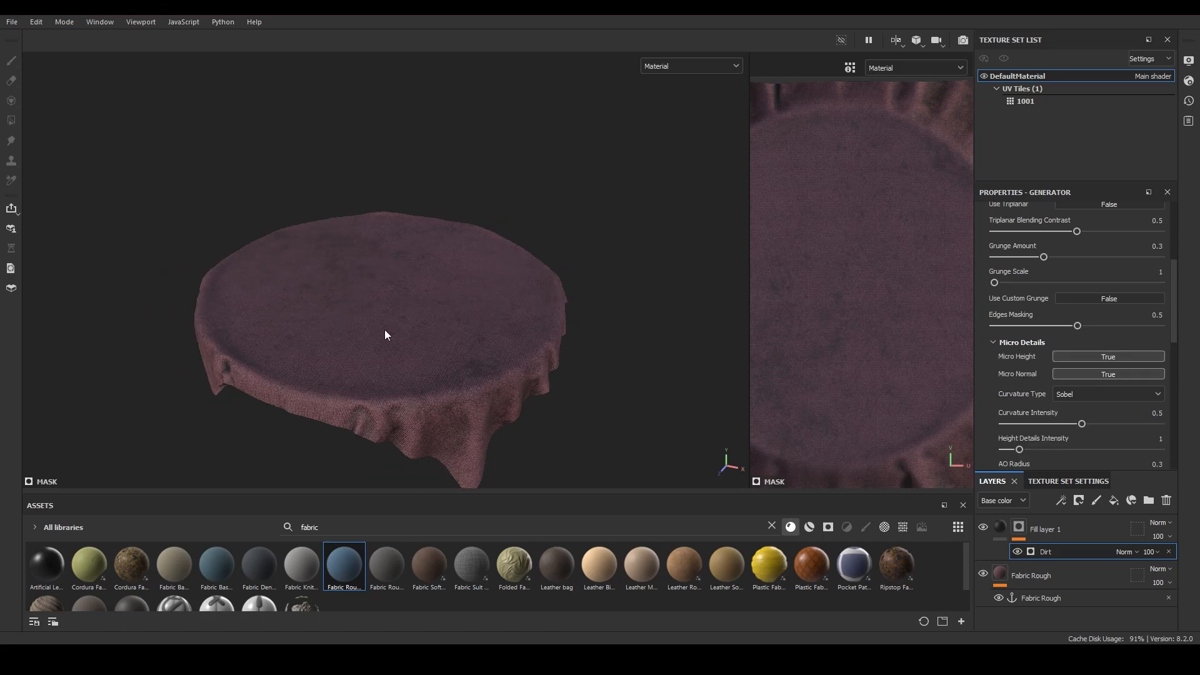
scroll(386, 333, up, 5)
alt+drag(397, 337, 426, 328)
scroll(412, 338, down, 5)
scroll(424, 328, up, 2)
- Set the Dirt generator's AO Depth to 0.01 and inspect the fabric from several distances
scroll(1025, 392, down, 3)
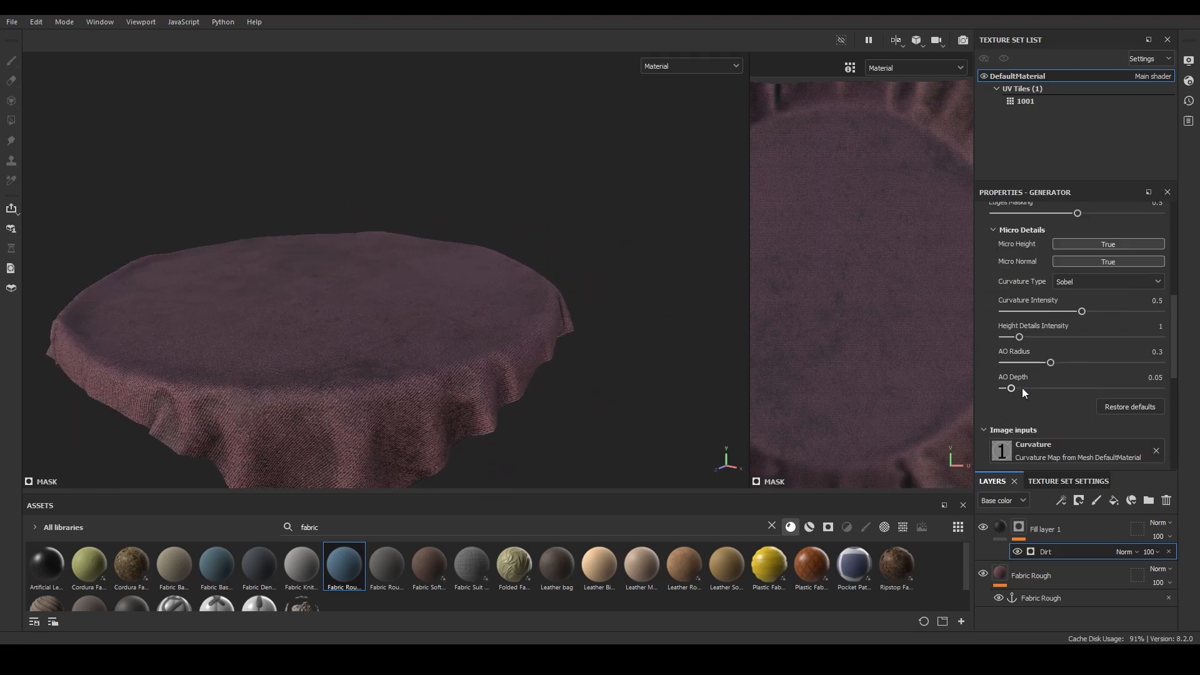
drag(1017, 389, 1006, 388)
alt+drag(285, 274, 358, 302)
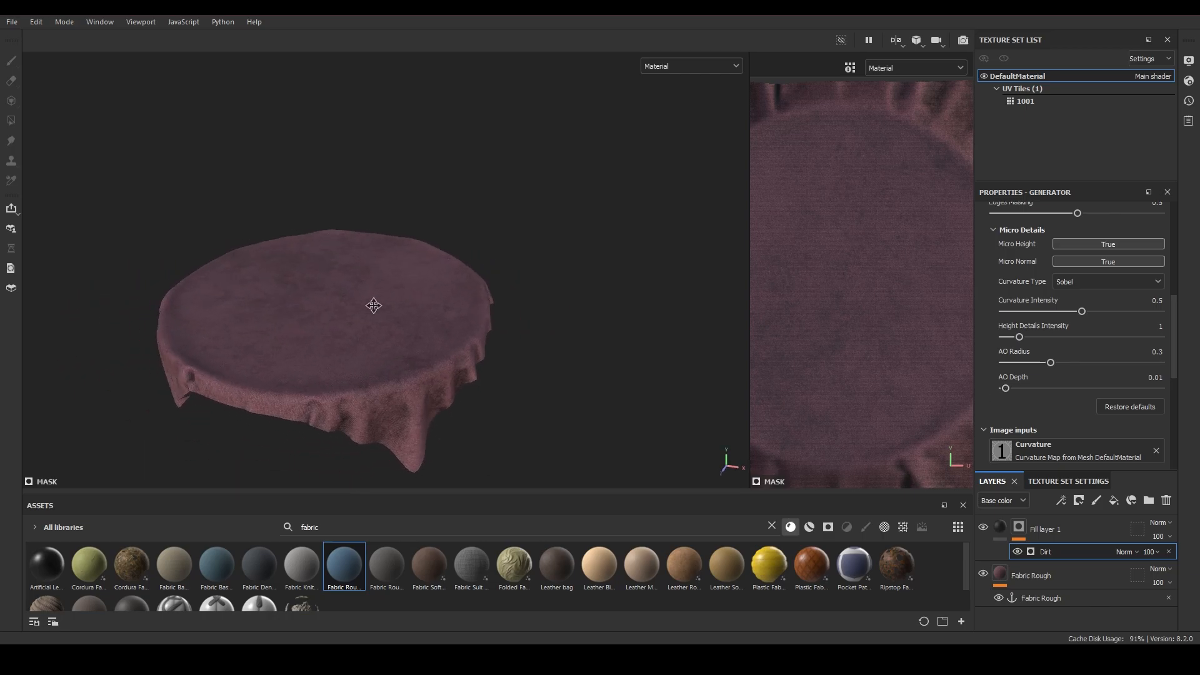
alt+middle_drag(359, 302, 474, 321)
scroll(473, 321, up, 3)
alt+drag(474, 322, 494, 368)
scroll(494, 370, up, 3)
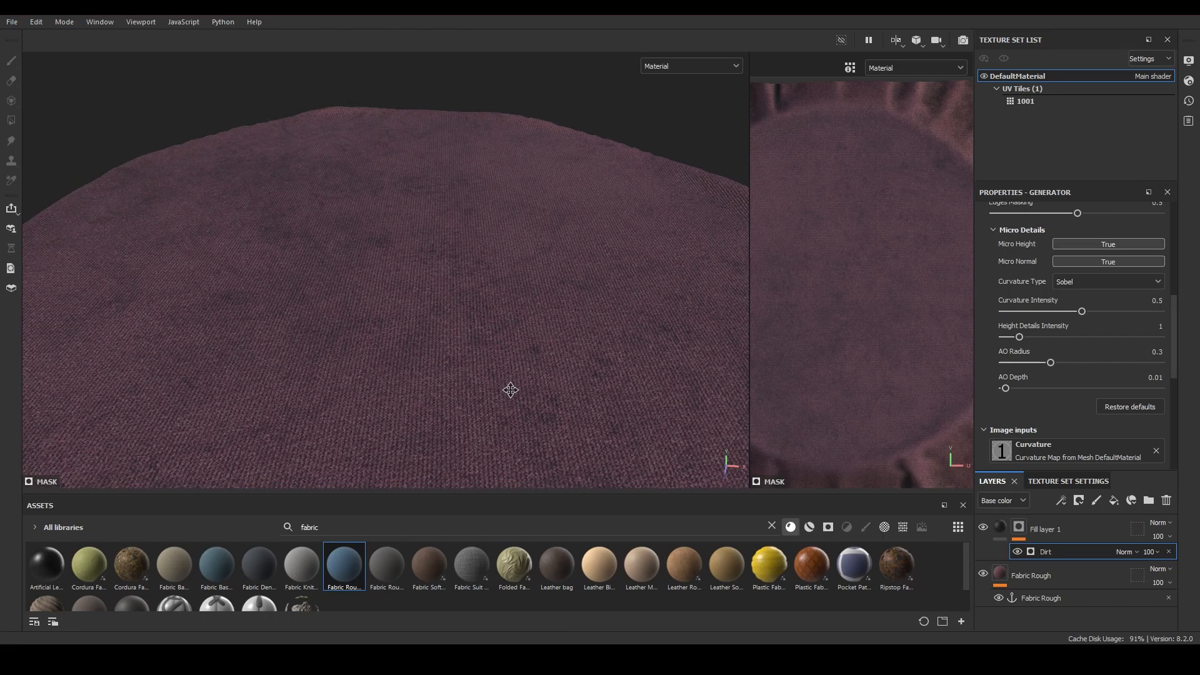
alt+middle_drag(509, 396, 516, 281)
alt+drag(516, 281, 455, 337)
scroll(526, 284, down, 5)
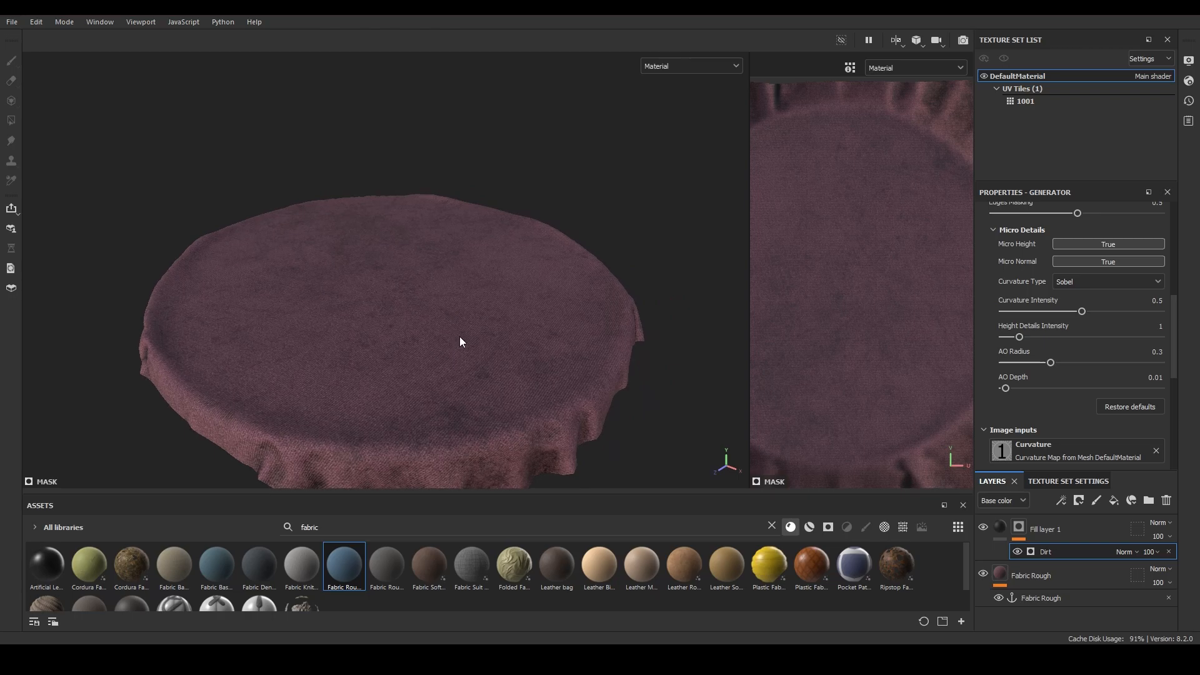
scroll(460, 337, up, 2)
- Change Fill layer 1's base color to the dark brown 1A0D03
click(1067, 534)
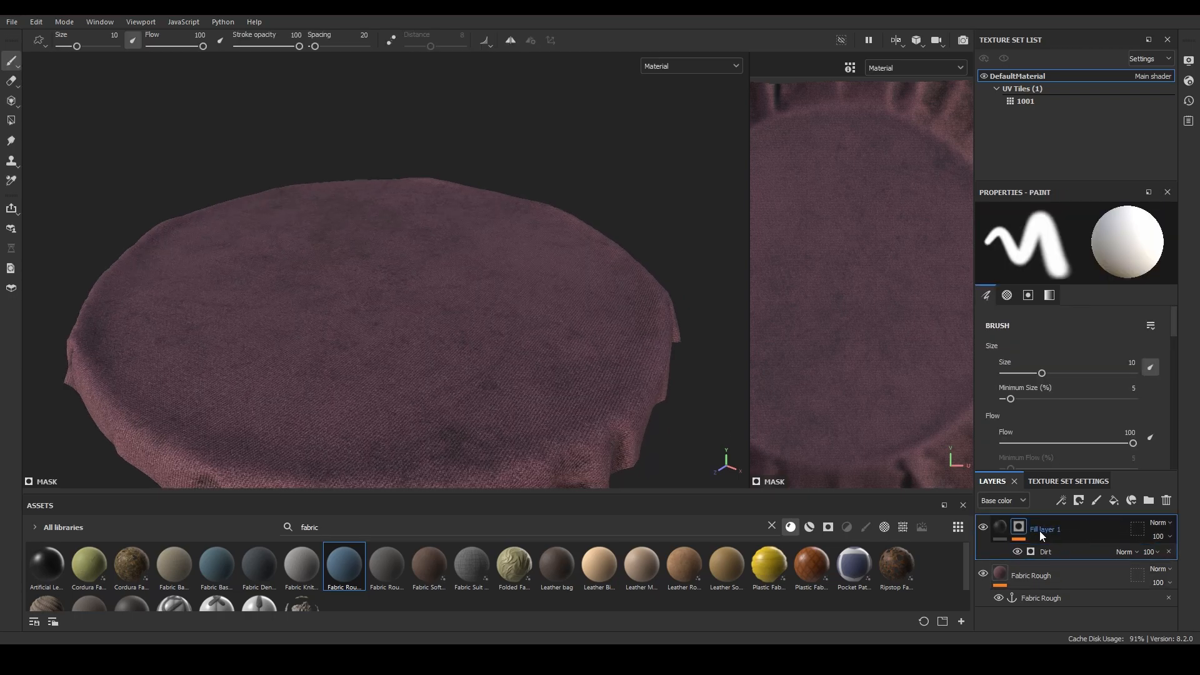
click(1002, 527)
click(1065, 368)
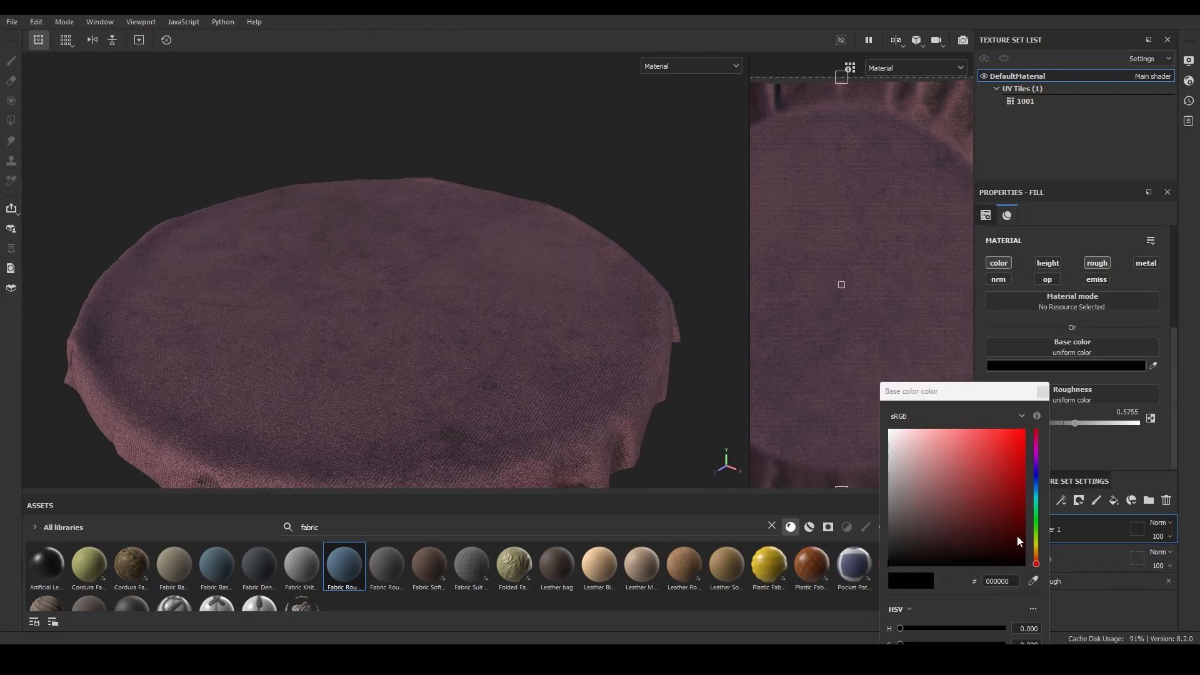
drag(1035, 566, 1038, 556)
mouse_move(899, 560)
mouse_down()
mouse_move(974, 558)
mouse_move(1001, 537)
mouse_move(1014, 550)
mouse_up()
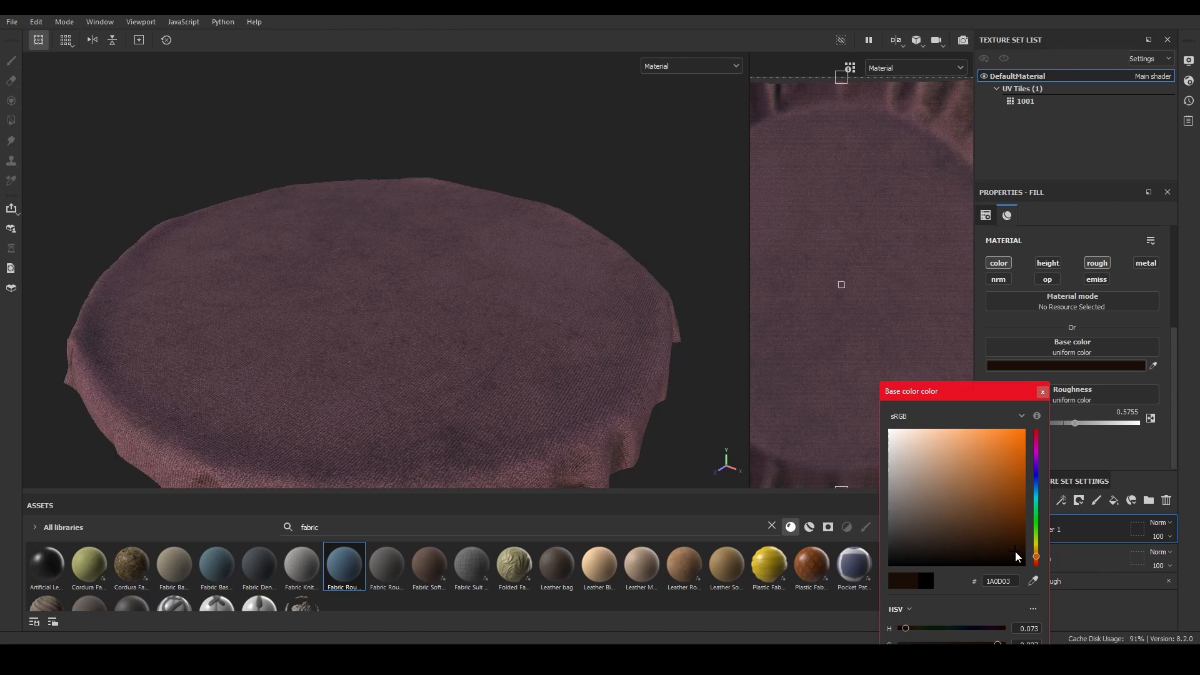
mouse_move(432, 347)
alt+mouse_down()
mouse_move(461, 367)
mouse_move(525, 316)
mouse_move(487, 289)
mouse_move(327, 321)
mouse_move(448, 343)
mouse_move(564, 397)
mouse_move(630, 355)
alt+mouse_up()
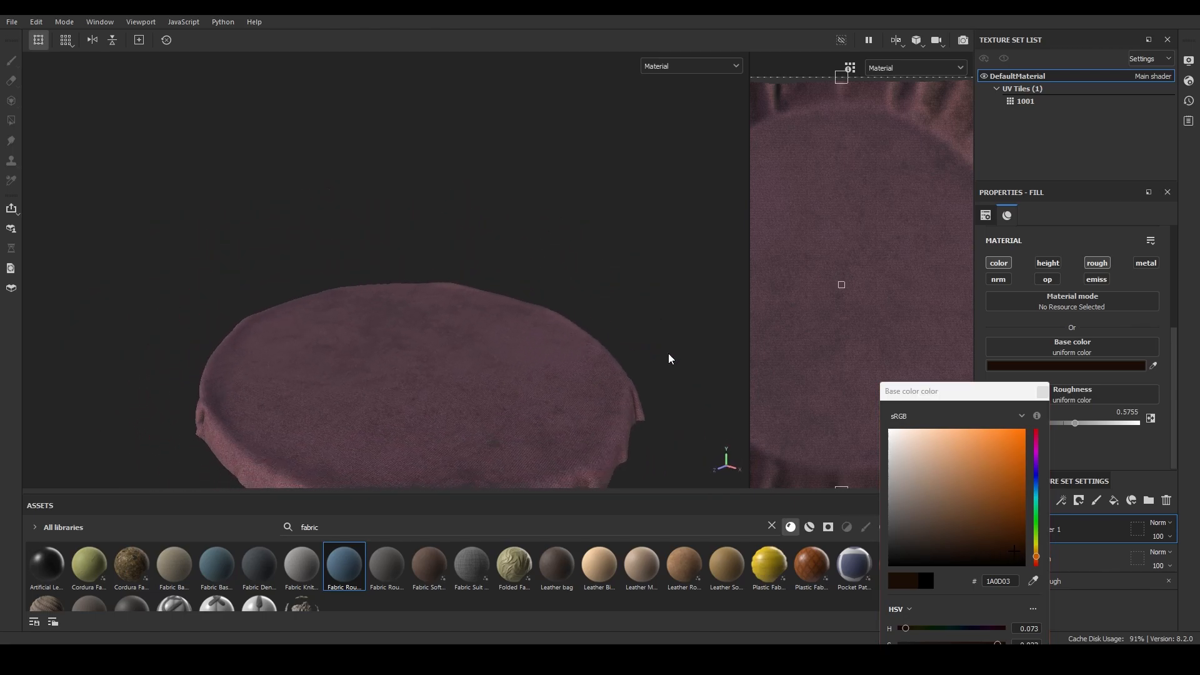
click(1042, 392)
- Add a fill layer on top that affects only color and roughness, with a Roughness of about 0.78
click(1115, 500)
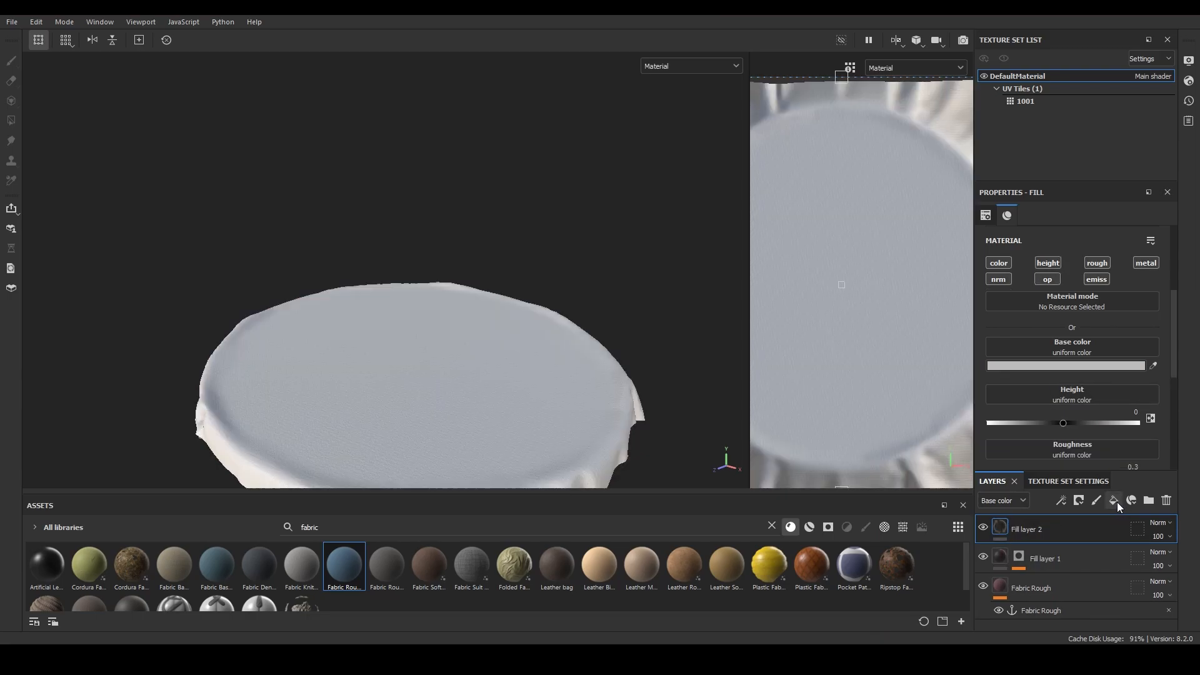
click(1049, 264)
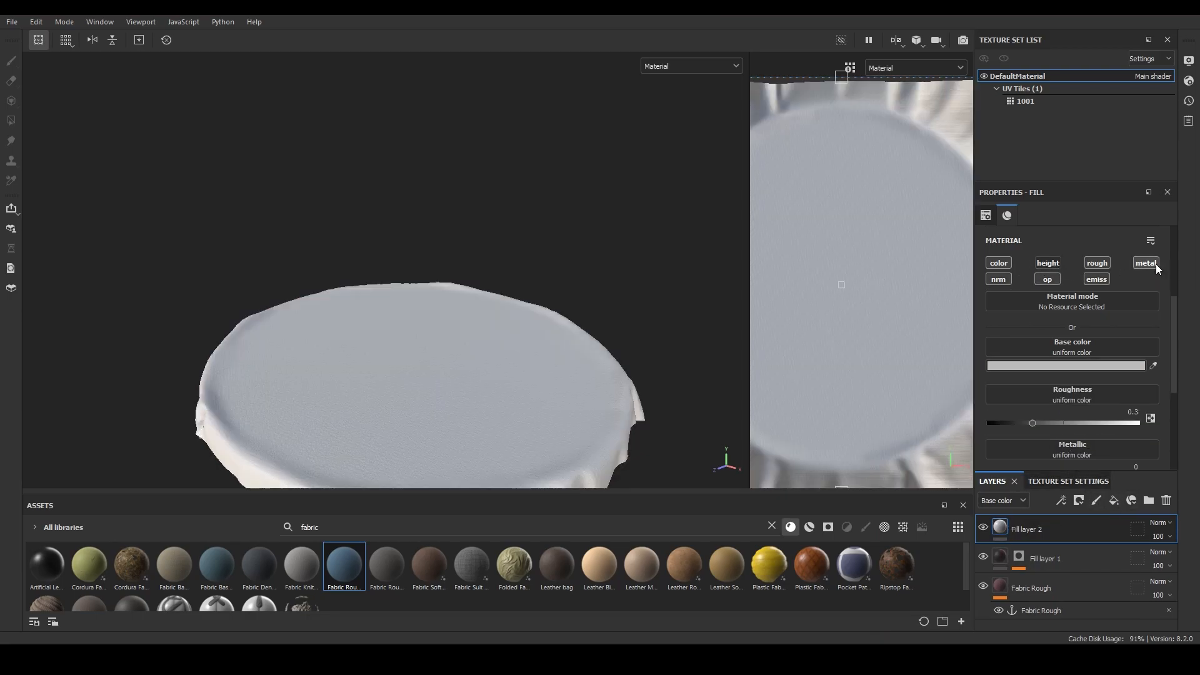
click(1009, 279)
drag(1102, 428, 1108, 427)
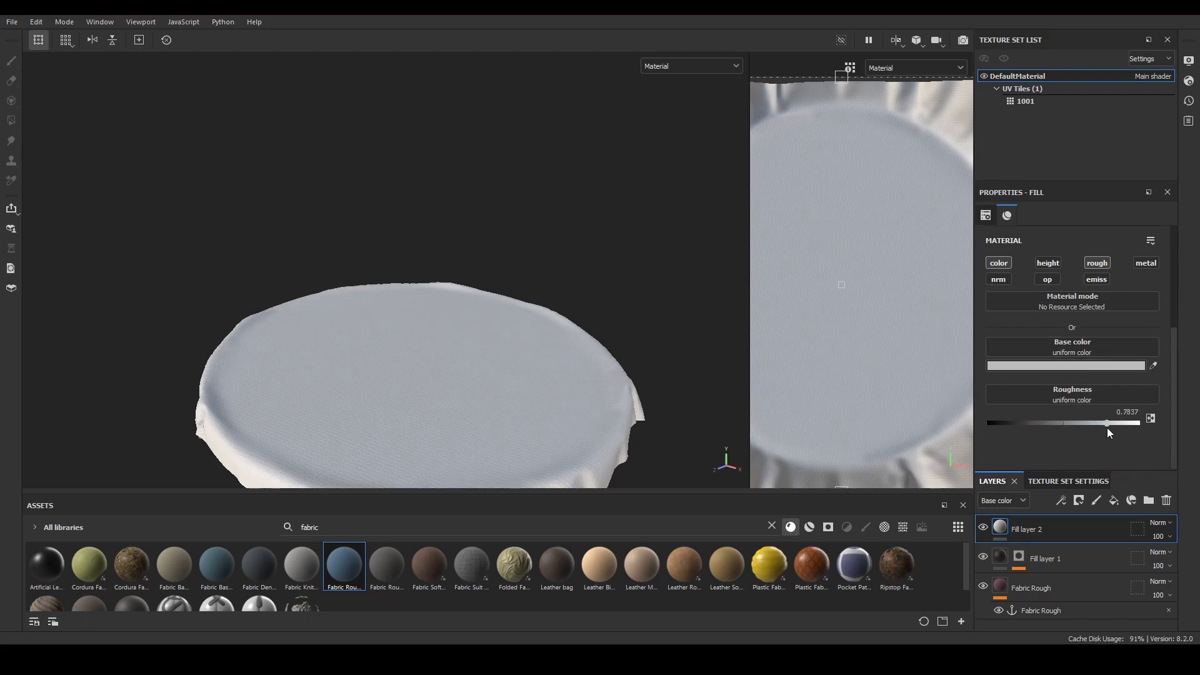
- Set the new fill layer's base color to a neutral mid-grey
click(1072, 365)
drag(890, 469, 895, 494)
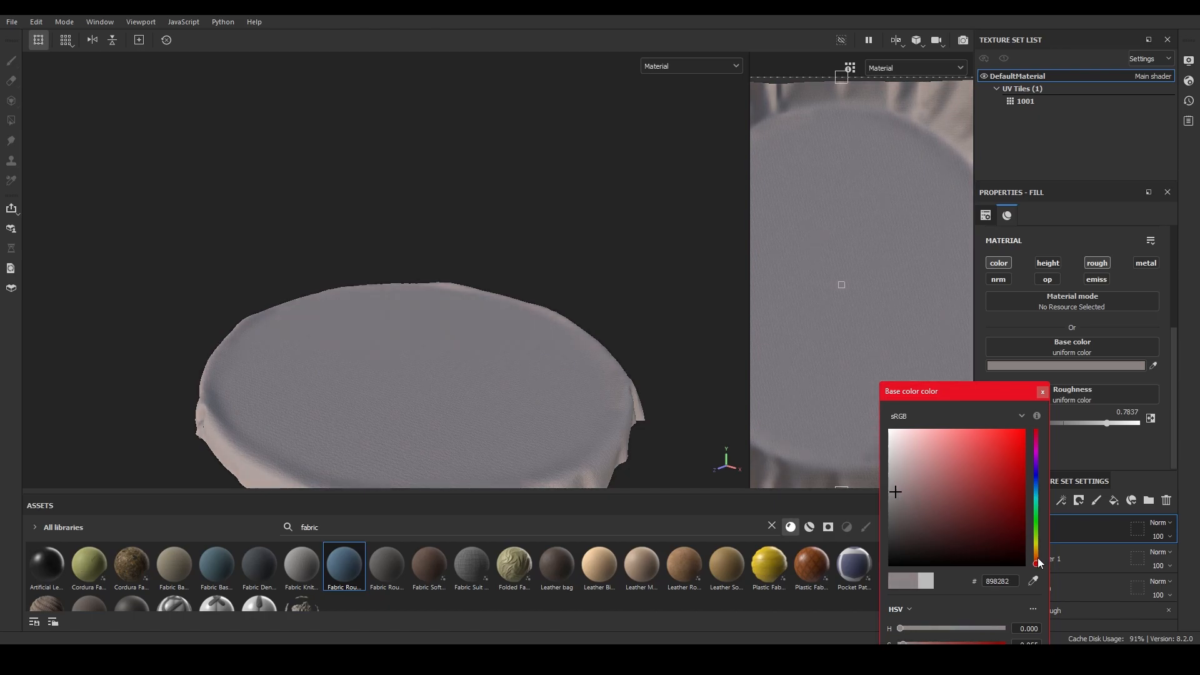
drag(1036, 563, 1037, 547)
drag(902, 494, 886, 500)
click(1043, 393)
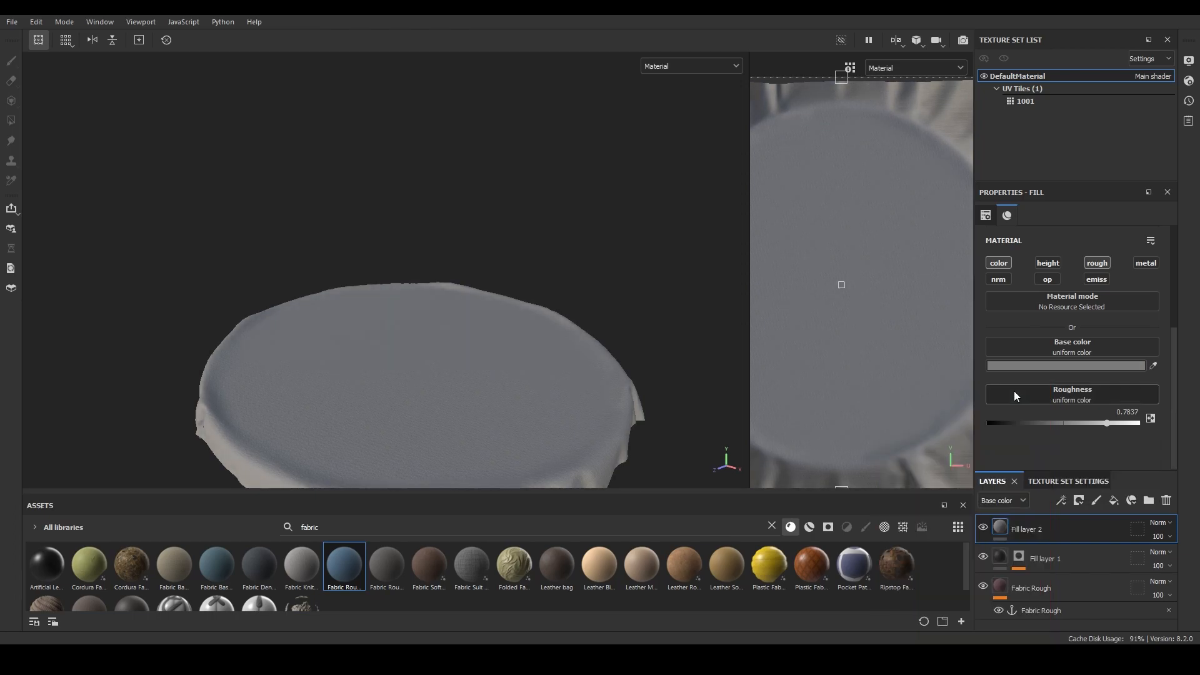
- Examine the grey fill on the tablecloth's top and hanging folds from several angles
scroll(406, 305, down, 3)
alt+middle_drag(399, 305, 456, 258)
alt+drag(456, 259, 543, 283)
scroll(553, 300, up, 3)
alt+drag(585, 376, 583, 348)
scroll(585, 351, up, 1)
alt+middle_drag(586, 350, 587, 325)
alt+drag(570, 334, 556, 321)
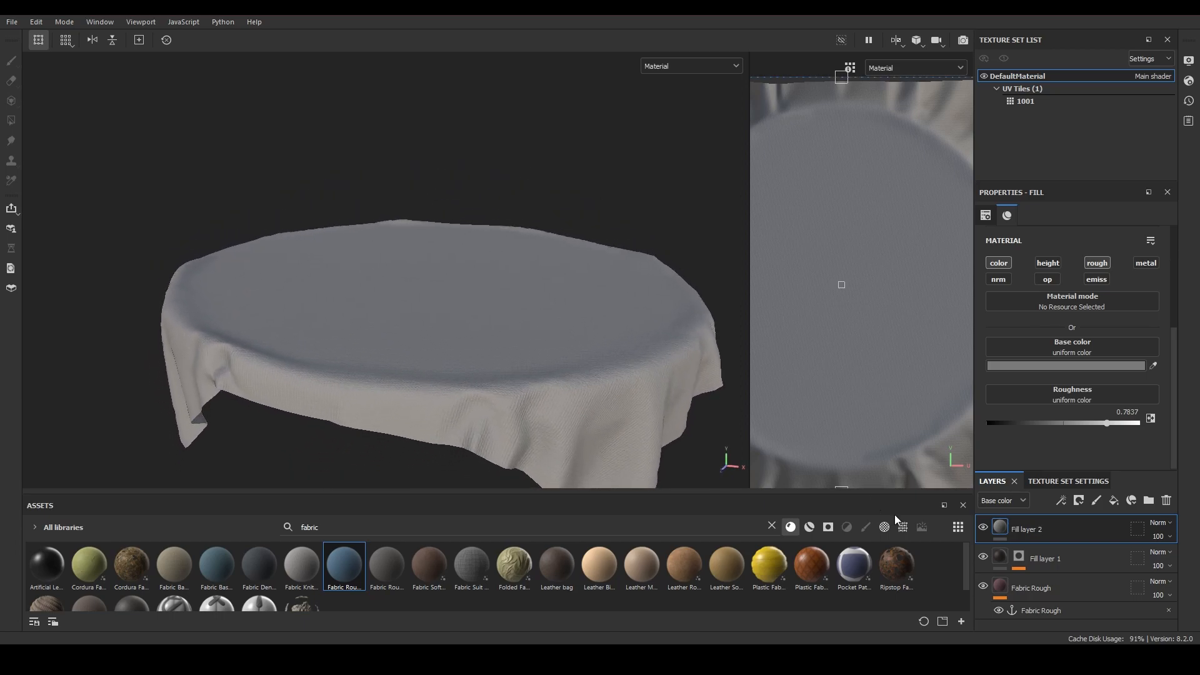
- Try a bitmap mask on Fill layer 2 using the Grunge Wipe Smudgy Soft texture, searching for "smud"
right_click(1021, 528)
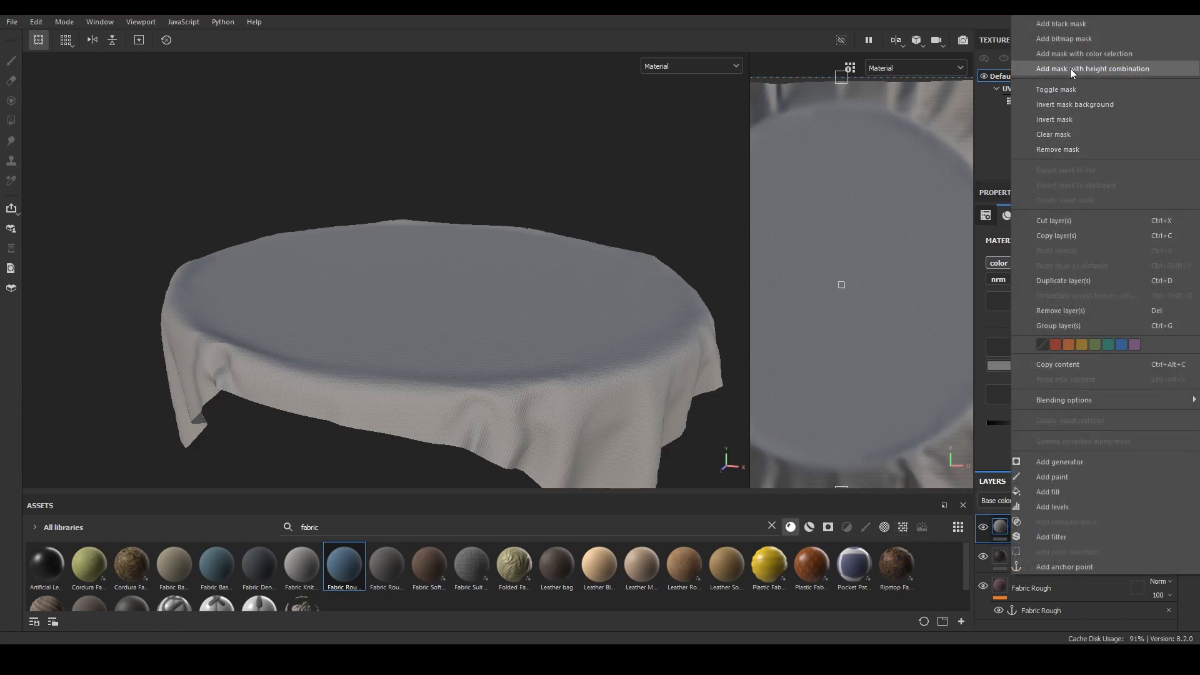
click(1078, 39)
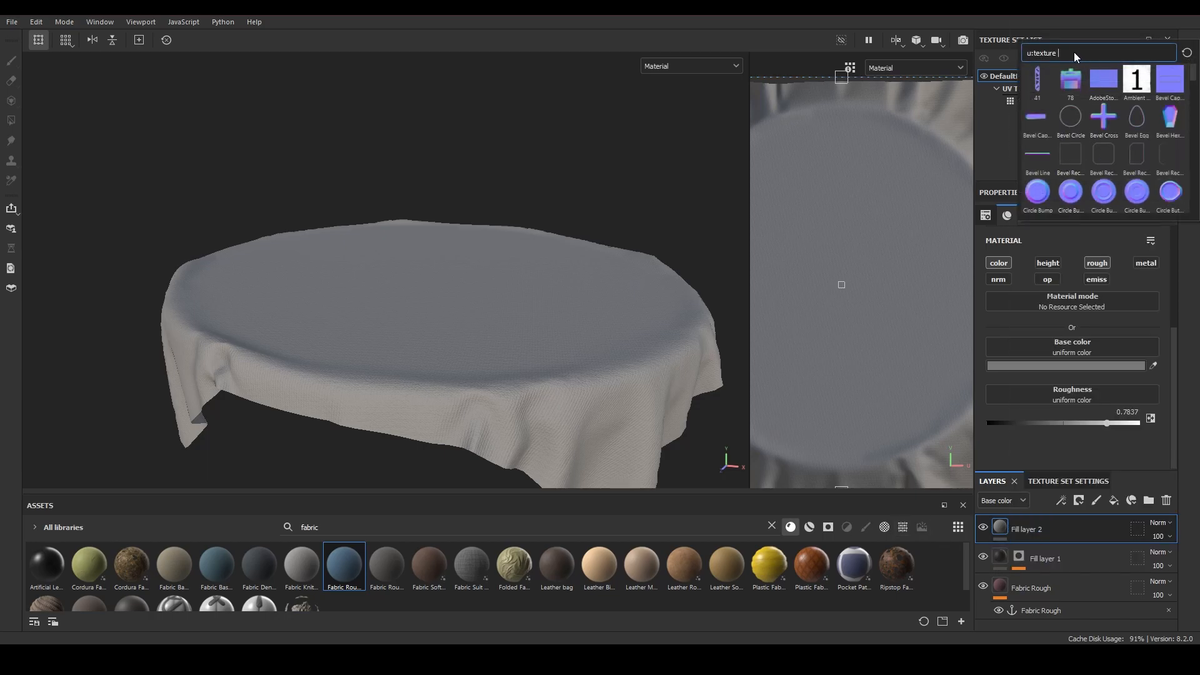
text(smu)
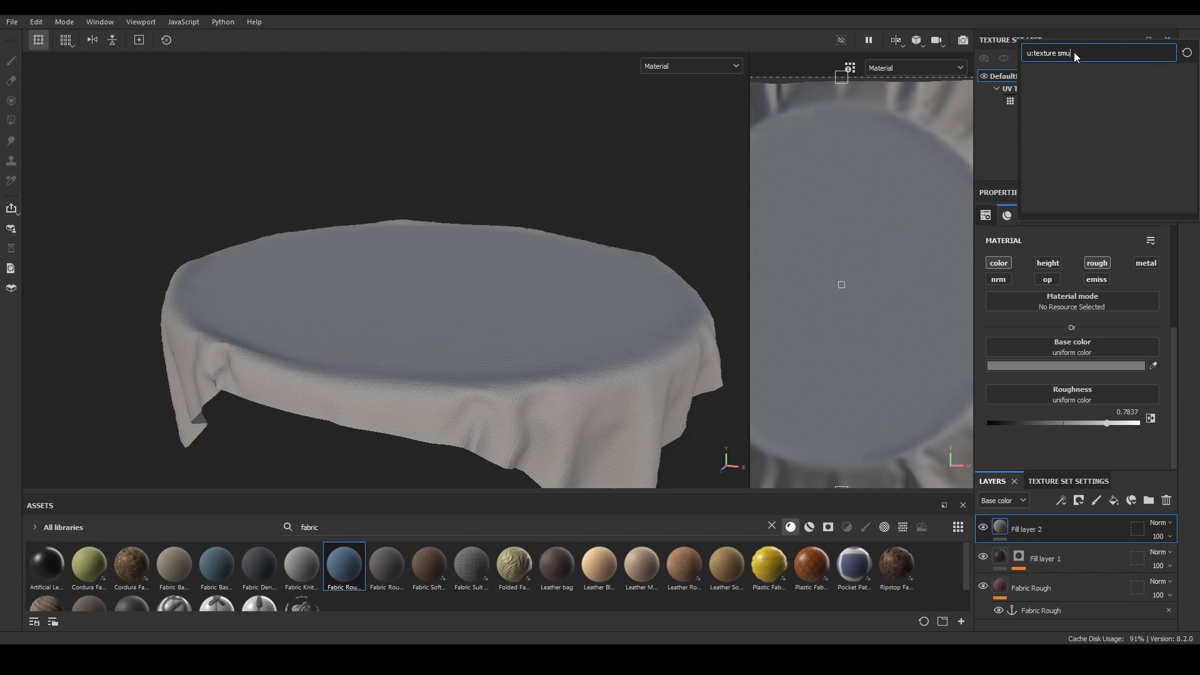
key(ctrl+a)
key(BackSpace)
text(smud)
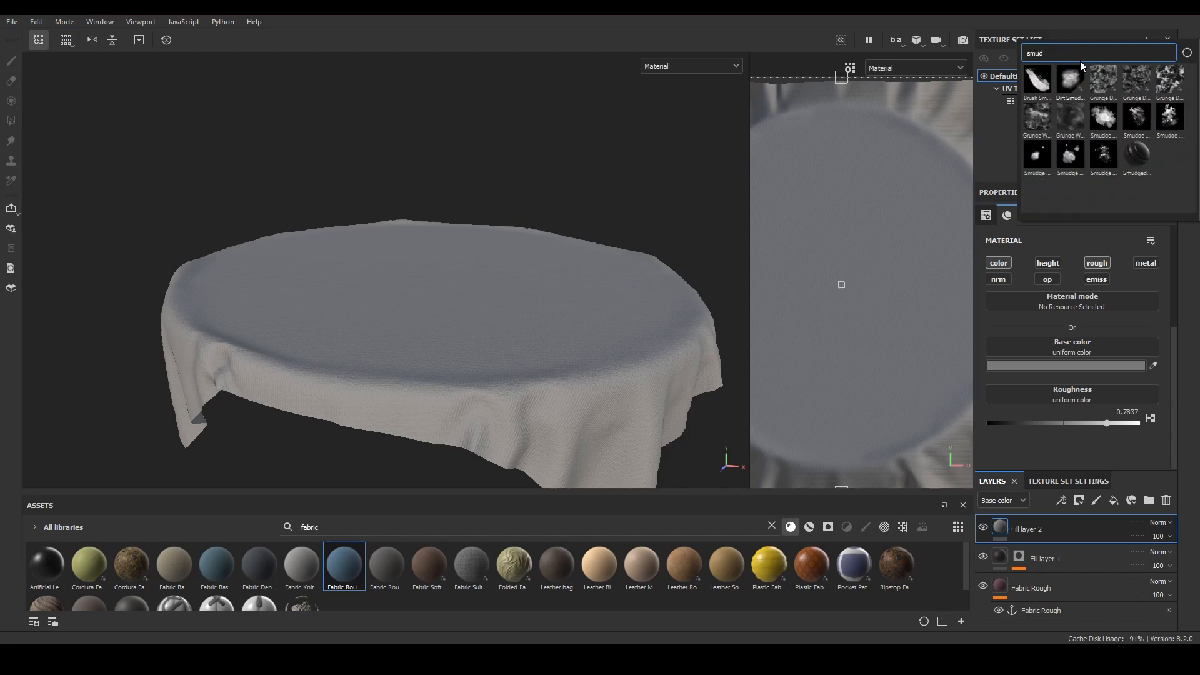
mouse_move(1136, 78)
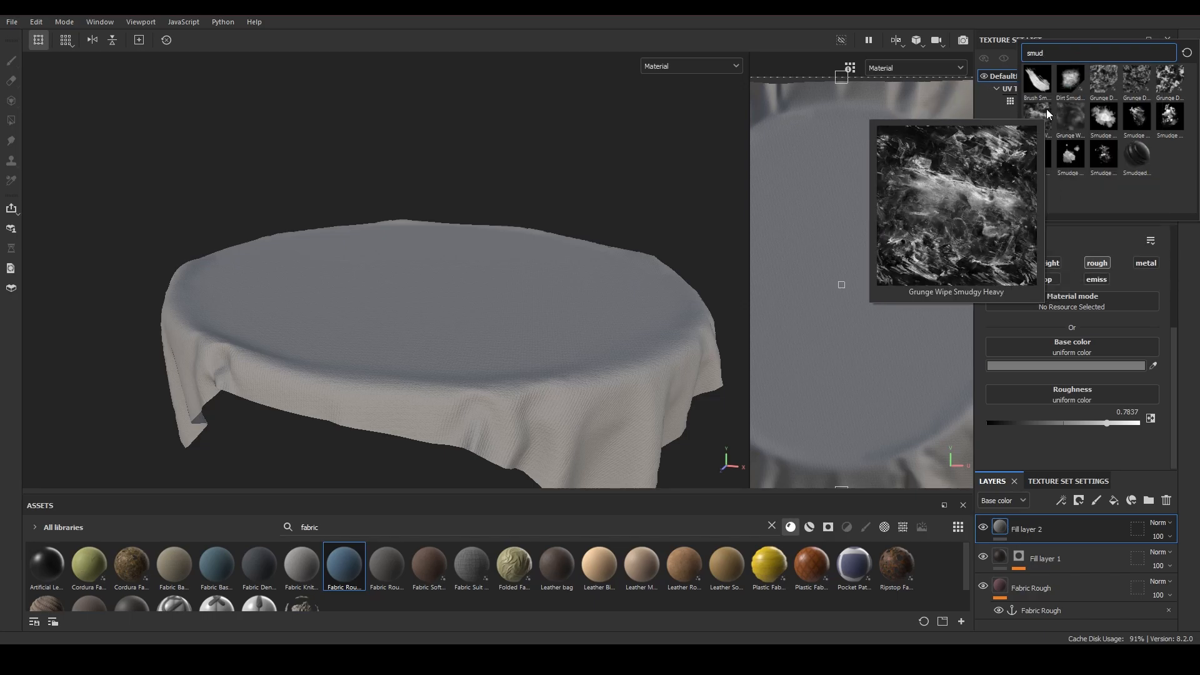
click(1067, 115)
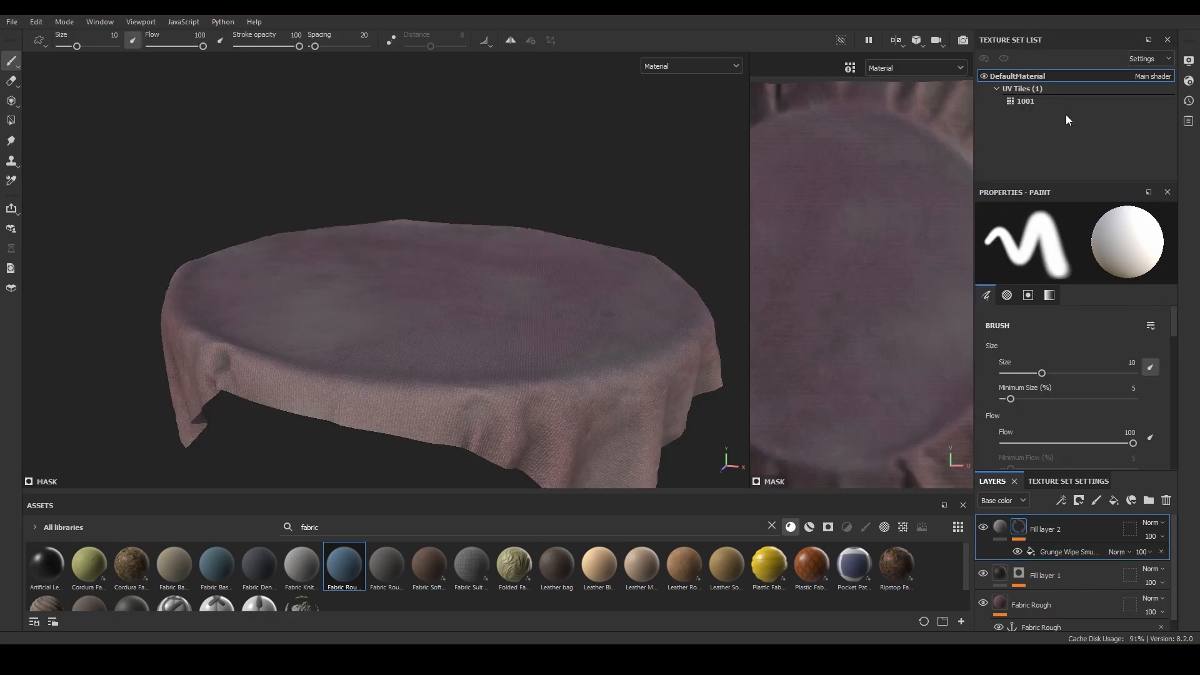
- Try a tiling of 3 and a Balance of 0.45 on the smudgy grunge in Fill layer 2's mask
scroll(564, 250, up, 3)
alt+drag(563, 250, 579, 287)
scroll(573, 297, down, 3)
alt+middle_drag(573, 298, 582, 234)
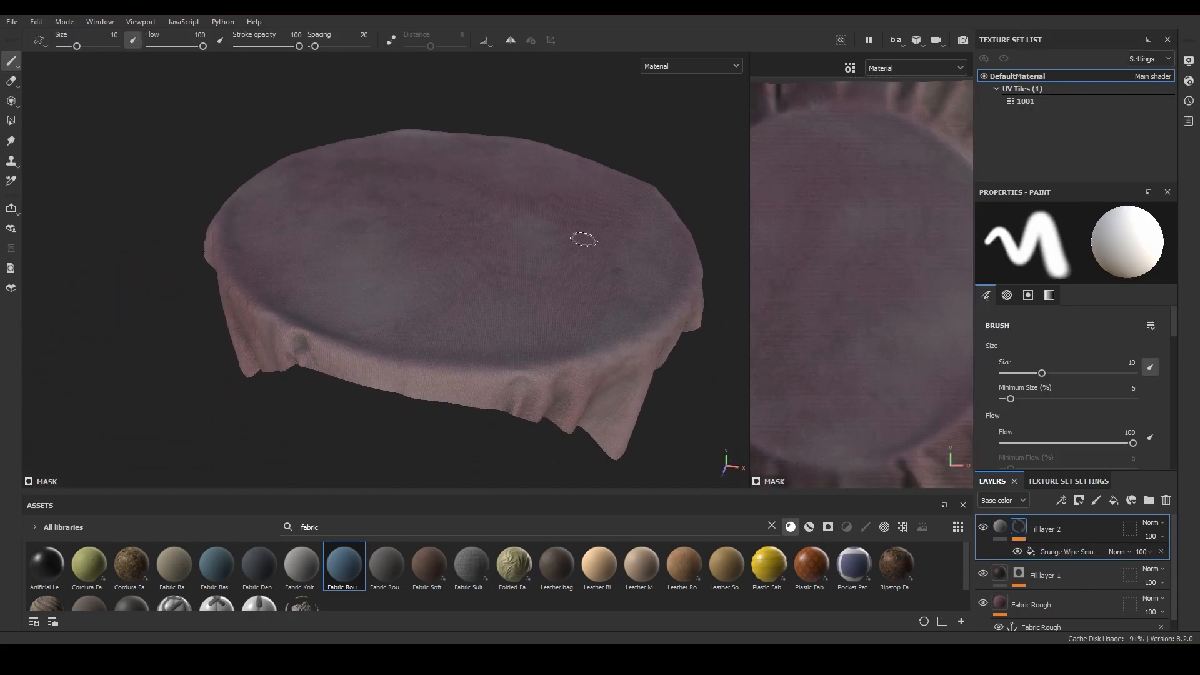
scroll(587, 241, up, 1)
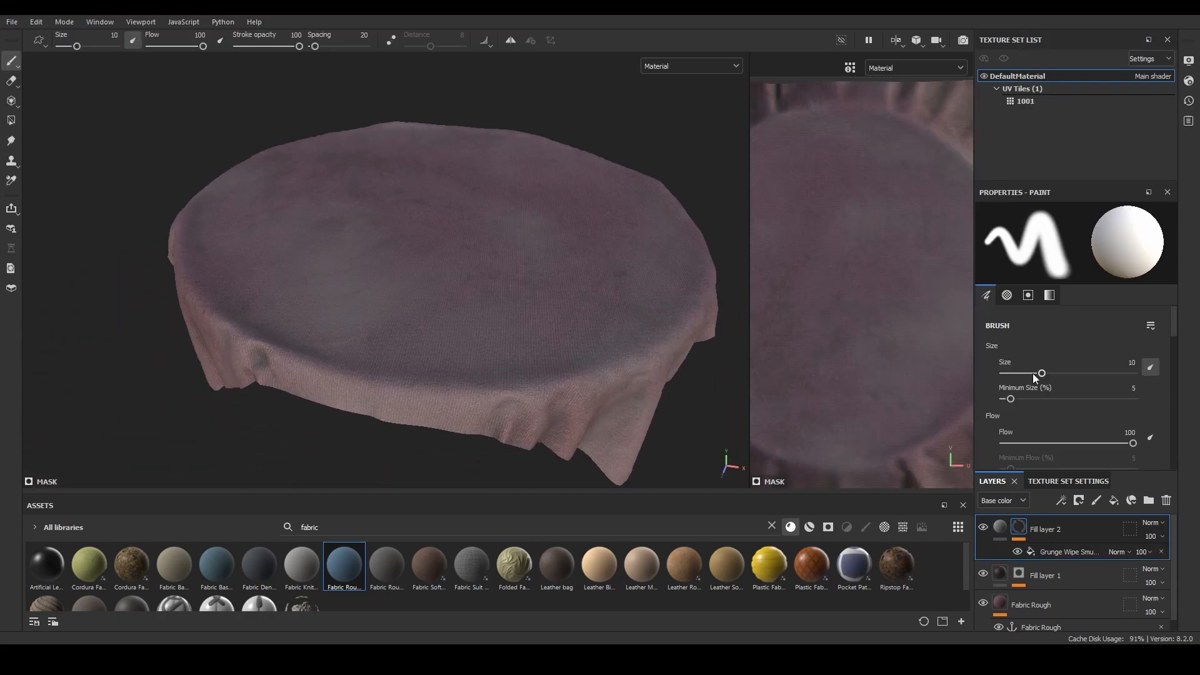
click(1045, 553)
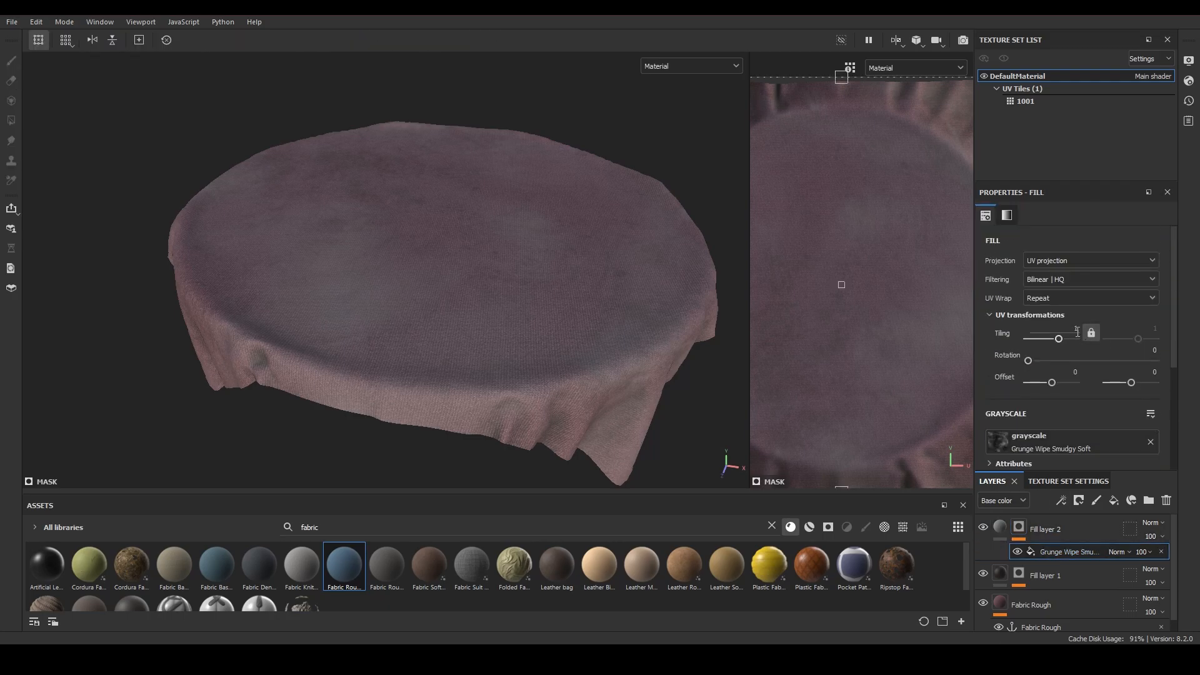
click(1075, 329)
text(3)
key(Return)
scroll(540, 218, down, 2)
alt+drag(548, 219, 578, 214)
scroll(1042, 369, down, 3)
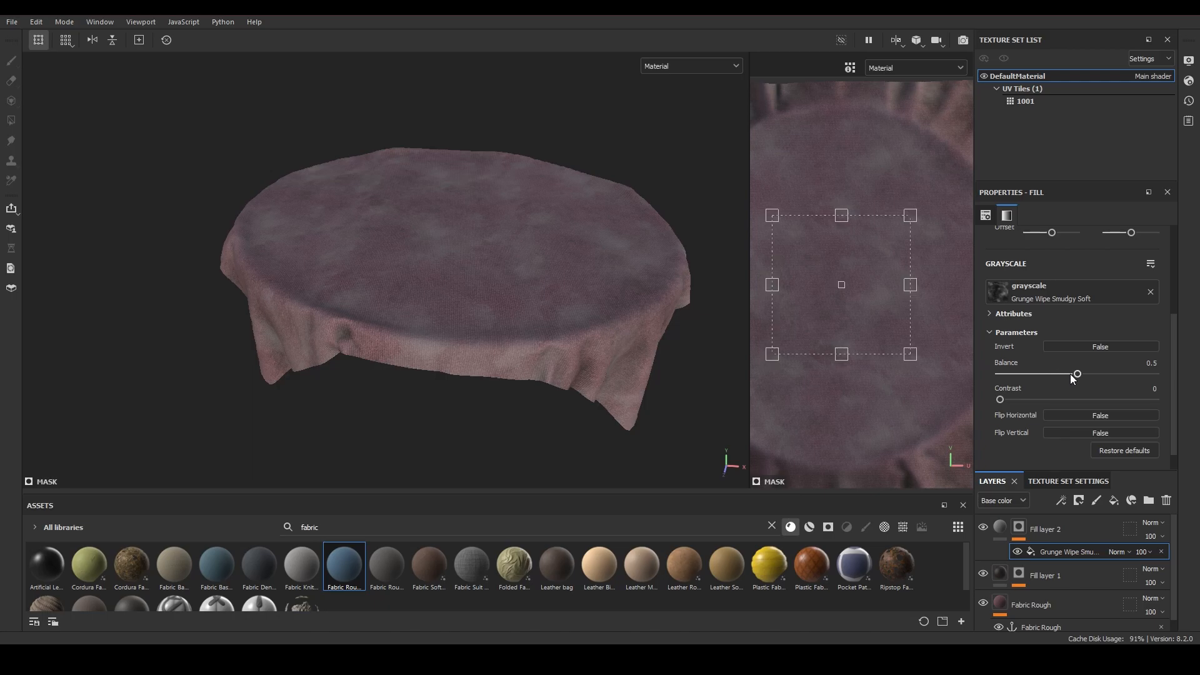
drag(1093, 374, 1069, 373)
- Return the mask grunge's tiling to 1 and set its Balance to 0.4
scroll(1069, 370, up, 3)
click(1075, 329)
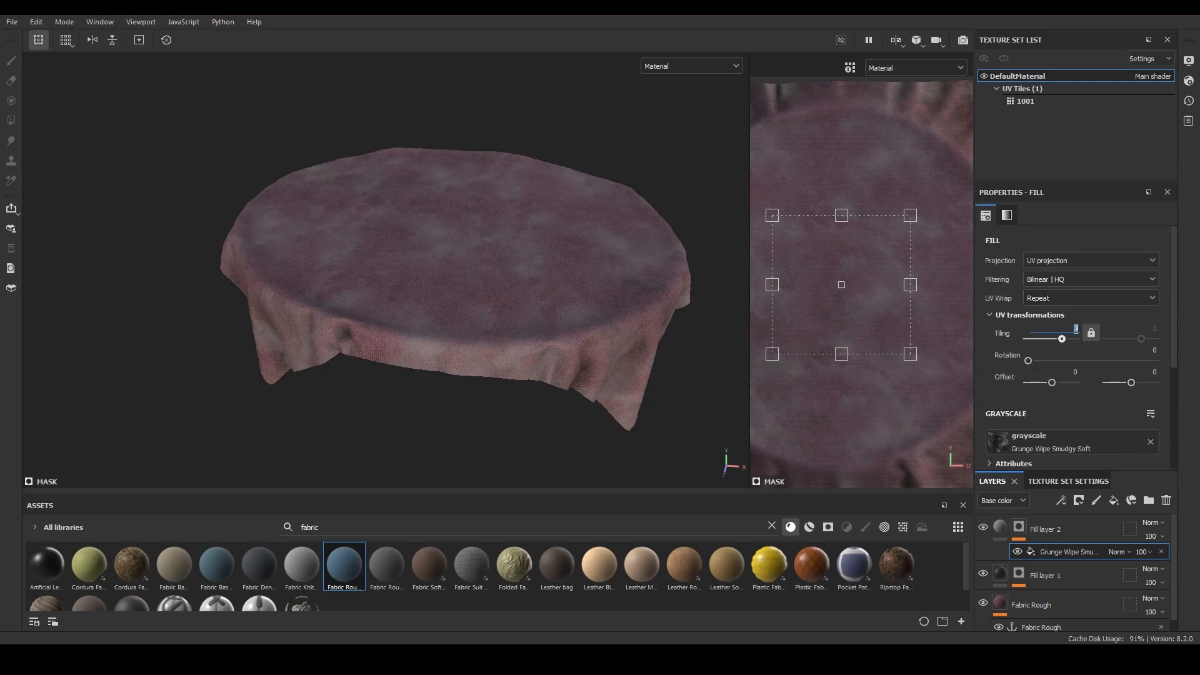
text(1)
key(Return)
scroll(1067, 411, down, 3)
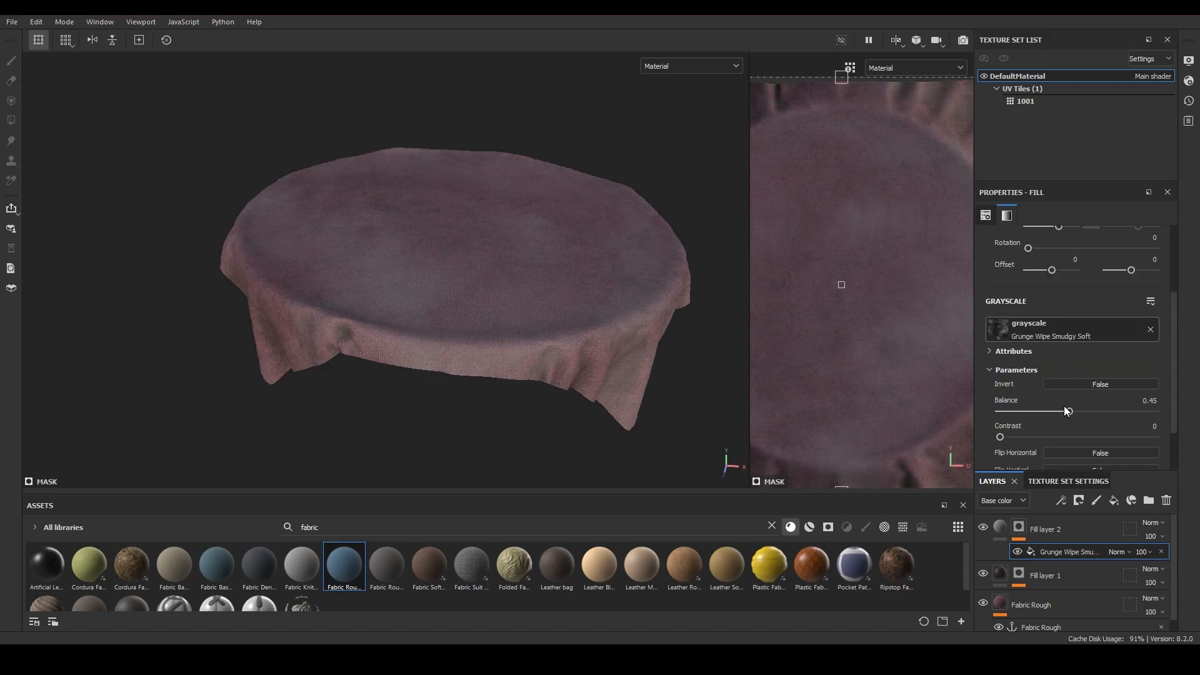
drag(1056, 414, 1053, 413)
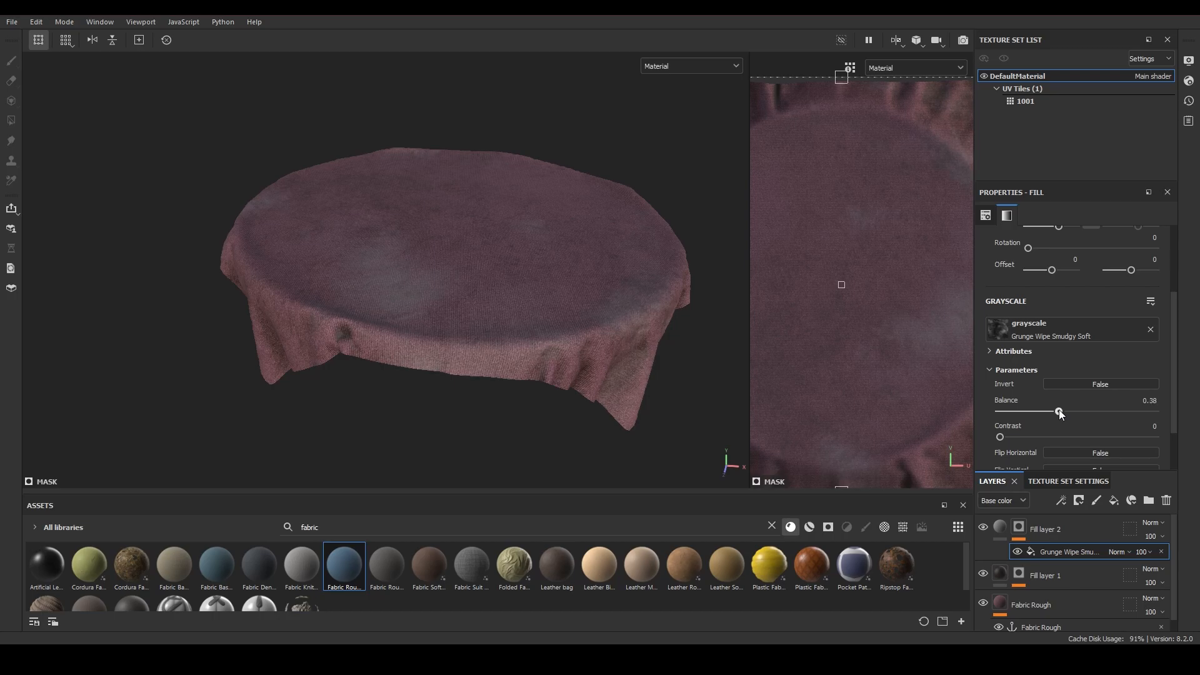
- Examine the smudge pattern on the tabletop and folds from above and around the cloth
alt+drag(396, 160, 472, 380)
scroll(472, 373, up, 4)
shift+right_drag(513, 321, 405, 317)
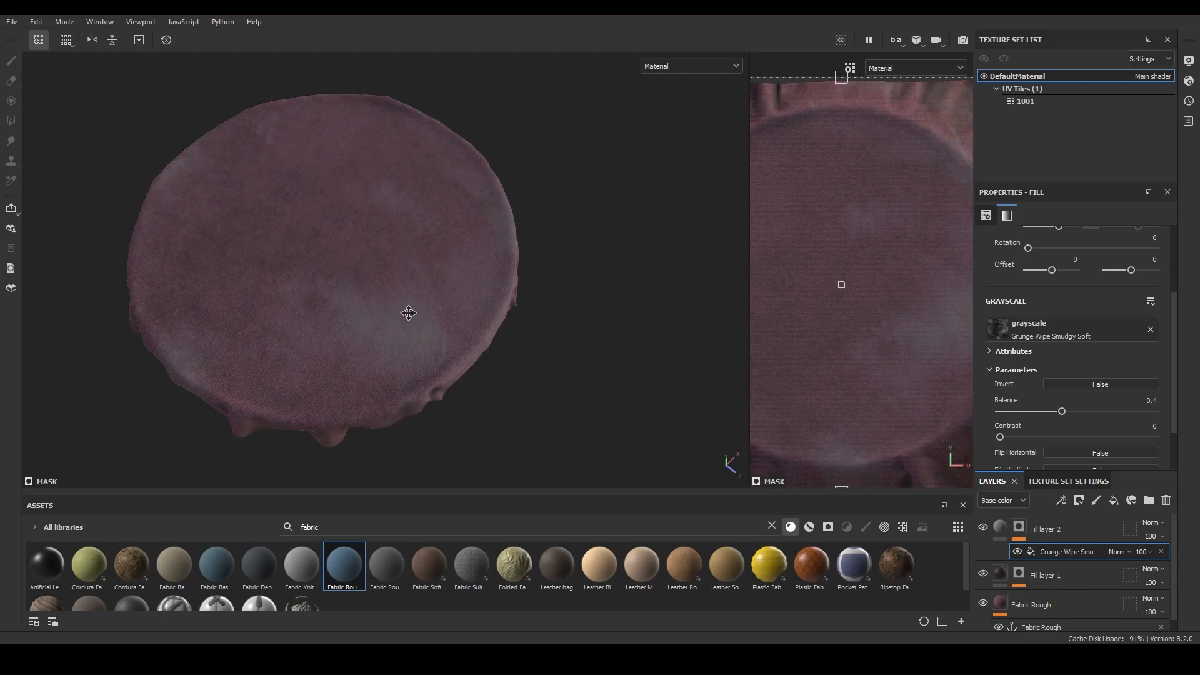
alt+middle_drag(435, 316, 543, 340)
alt+drag(545, 340, 549, 260)
shift+right_drag(606, 281, 561, 281)
scroll(626, 321, up, 3)
alt+middle_drag(627, 321, 634, 311)
alt+drag(665, 272, 585, 329)
alt+middle_drag(470, 357, 523, 340)
alt+drag(522, 340, 544, 306)
mouse_move(544, 306)
shift+right_down()
mouse_move(530, 308)
mouse_move(547, 307)
shift+right_up()
mouse_move(587, 303)
alt+mouse_down()
mouse_move(485, 311)
mouse_move(450, 377)
mouse_move(542, 317)
mouse_move(565, 279)
mouse_move(554, 285)
mouse_move(702, 375)
alt+mouse_up()
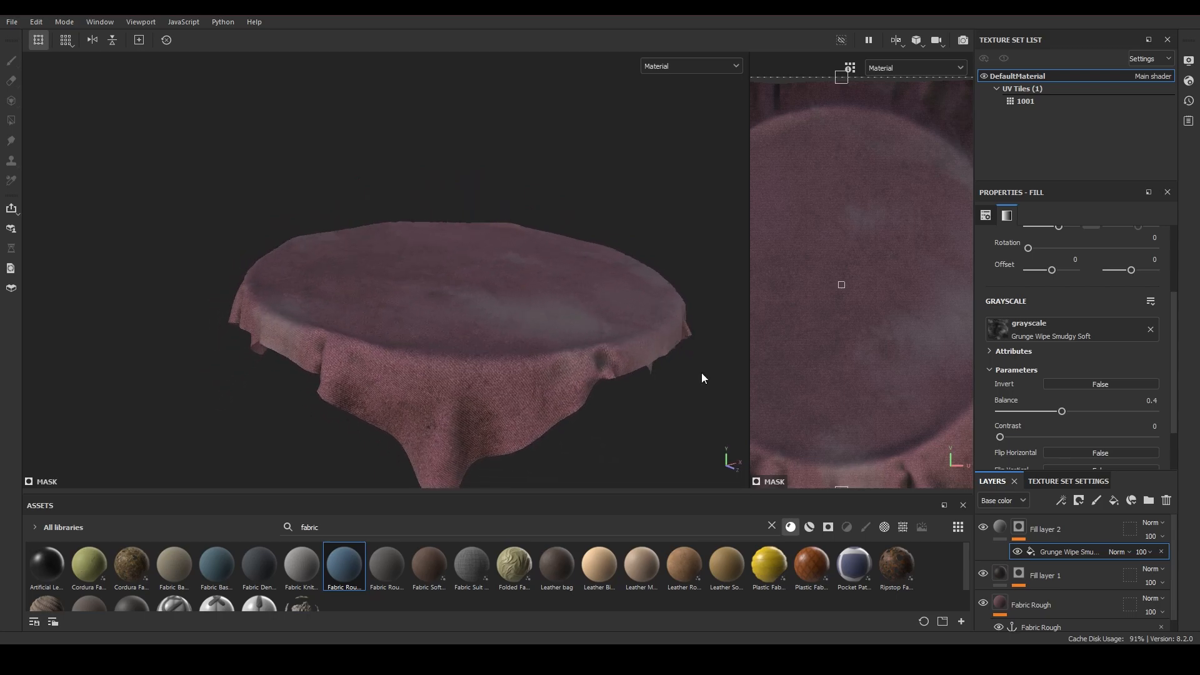
- Replace Fill layer 2's grunge mask with a black mask and add an empty generator to it
click(1020, 530)
right_click(1025, 535)
click(1062, 42)
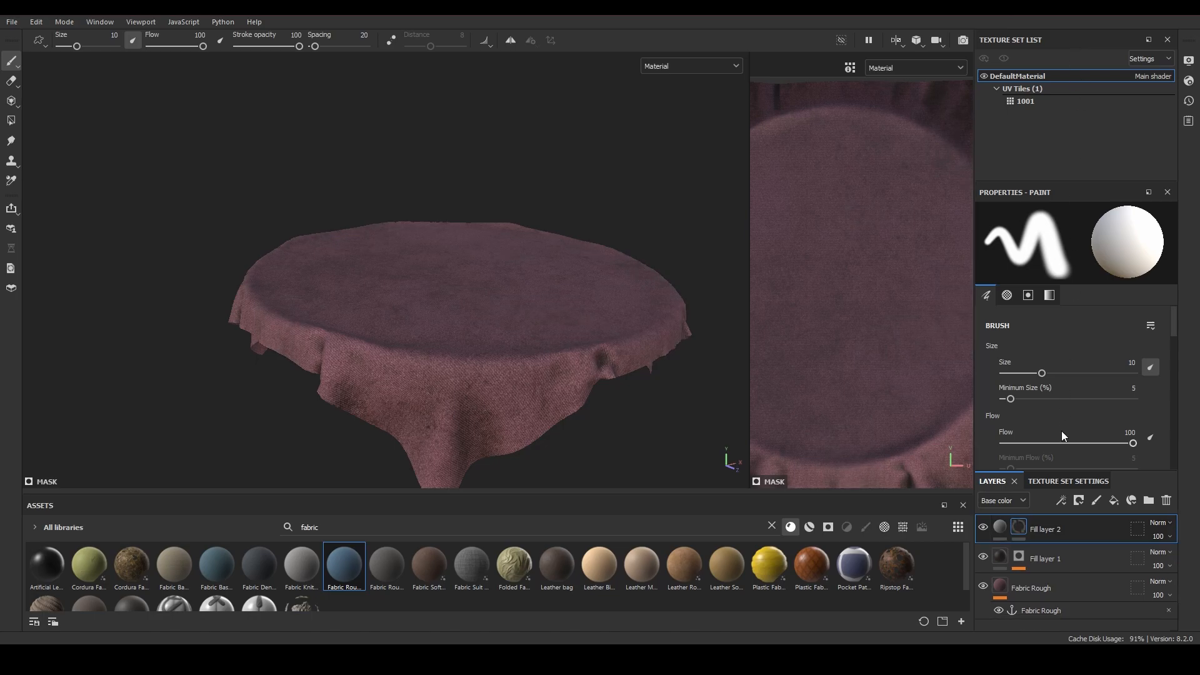
right_click(1033, 530)
click(1055, 462)
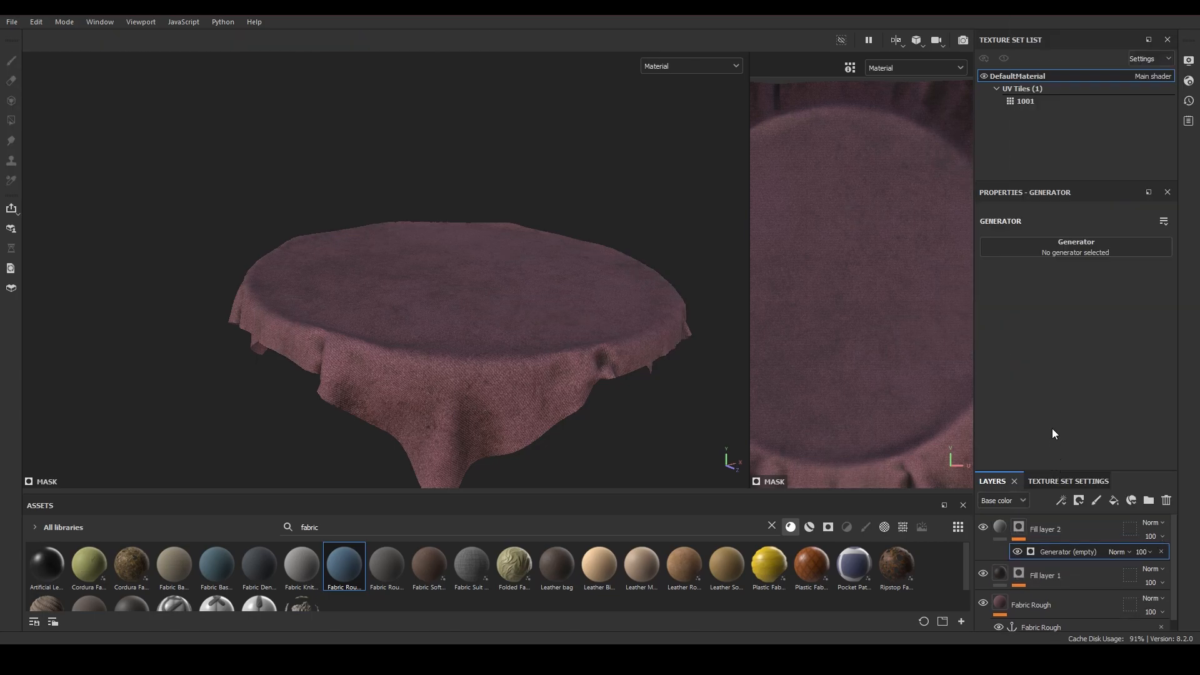
- Try the Metal Edge Wear generator in Fill layer 2's mask with a Wear Level of 0.47
click(1070, 254)
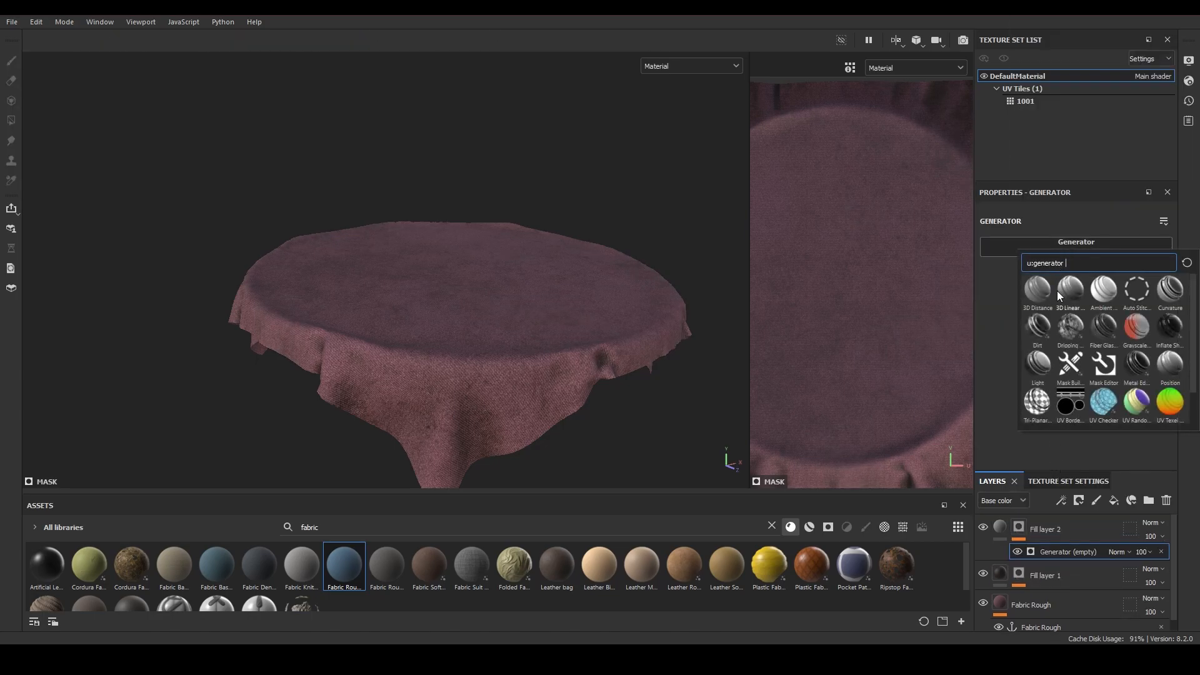
click(1137, 364)
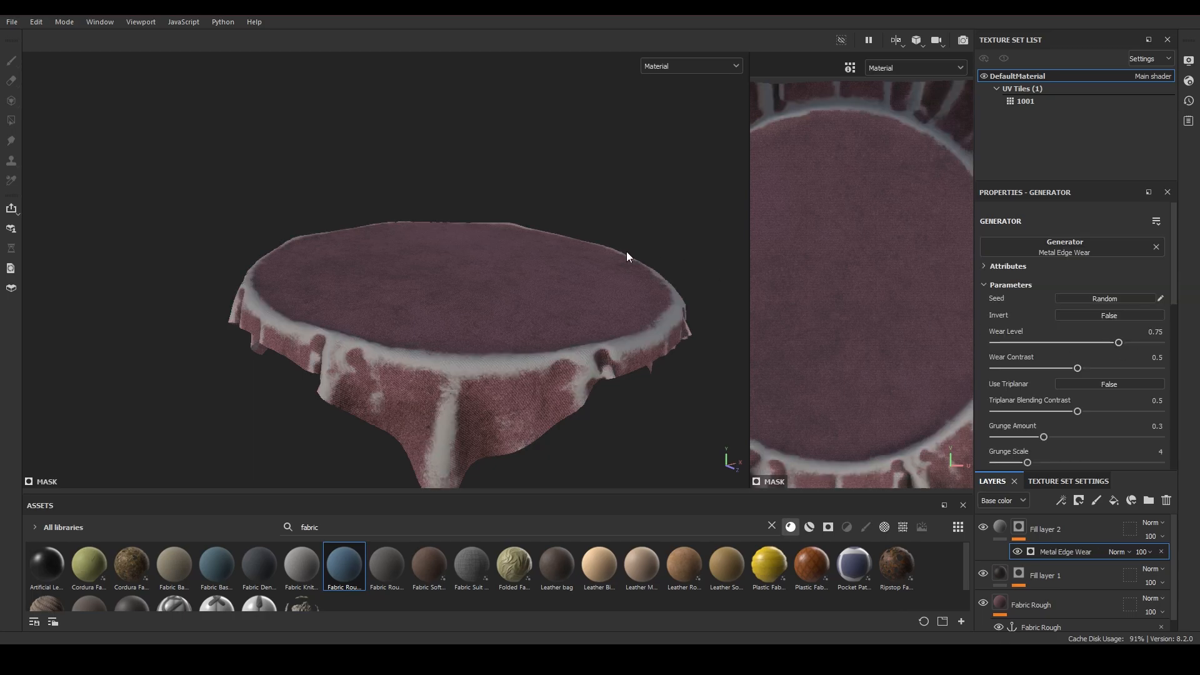
alt+drag(628, 256, 647, 272)
drag(1119, 342, 1071, 342)
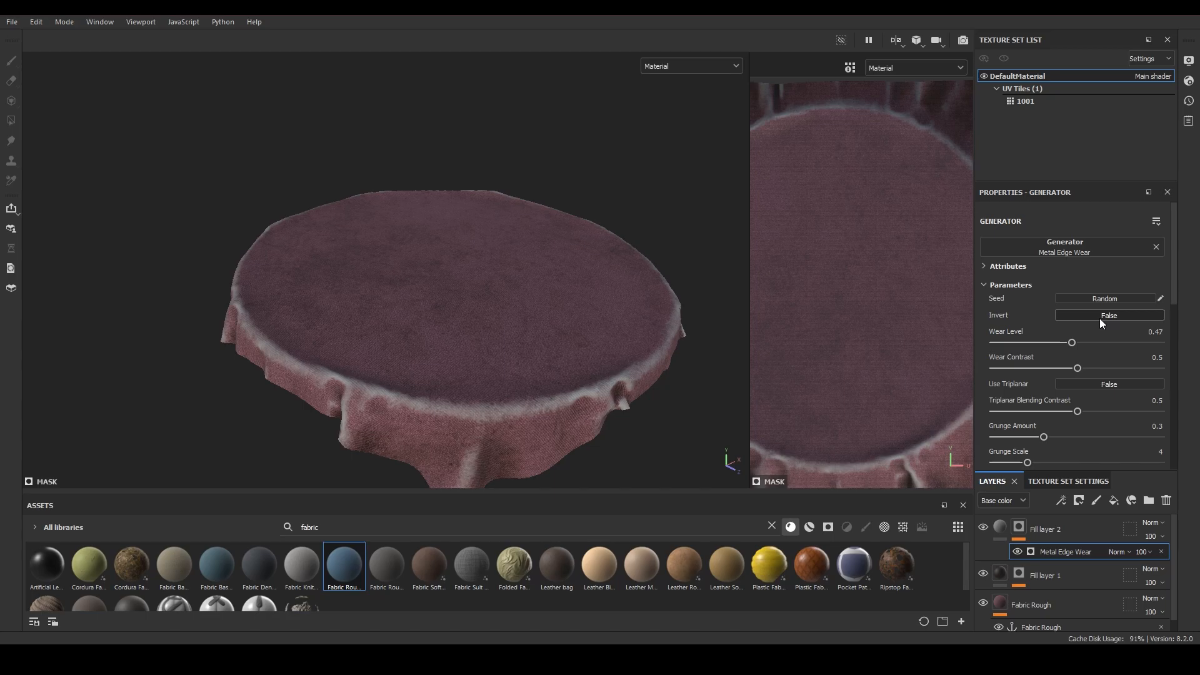
- Try inverting the edge wear with a Wear Level of 1, Grunge Scale of 1 and Grunge Amount of 0.15
click(1100, 318)
drag(1070, 343, 1173, 351)
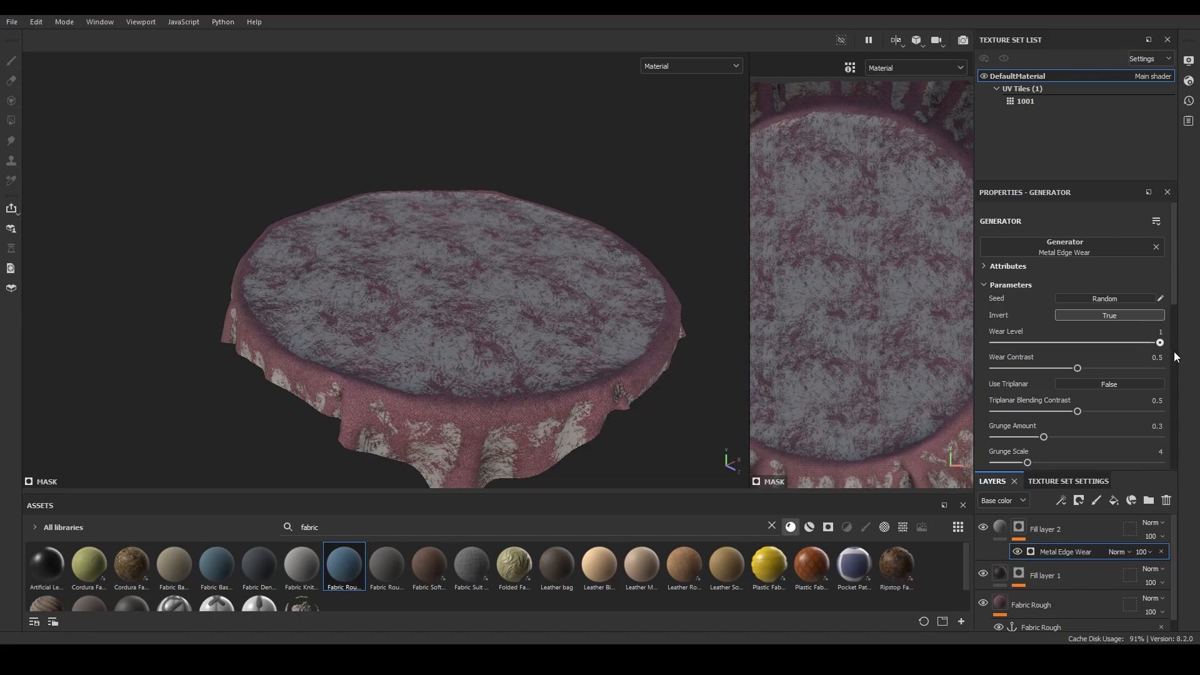
scroll(1067, 392, down, 3)
drag(1031, 353, 1009, 326)
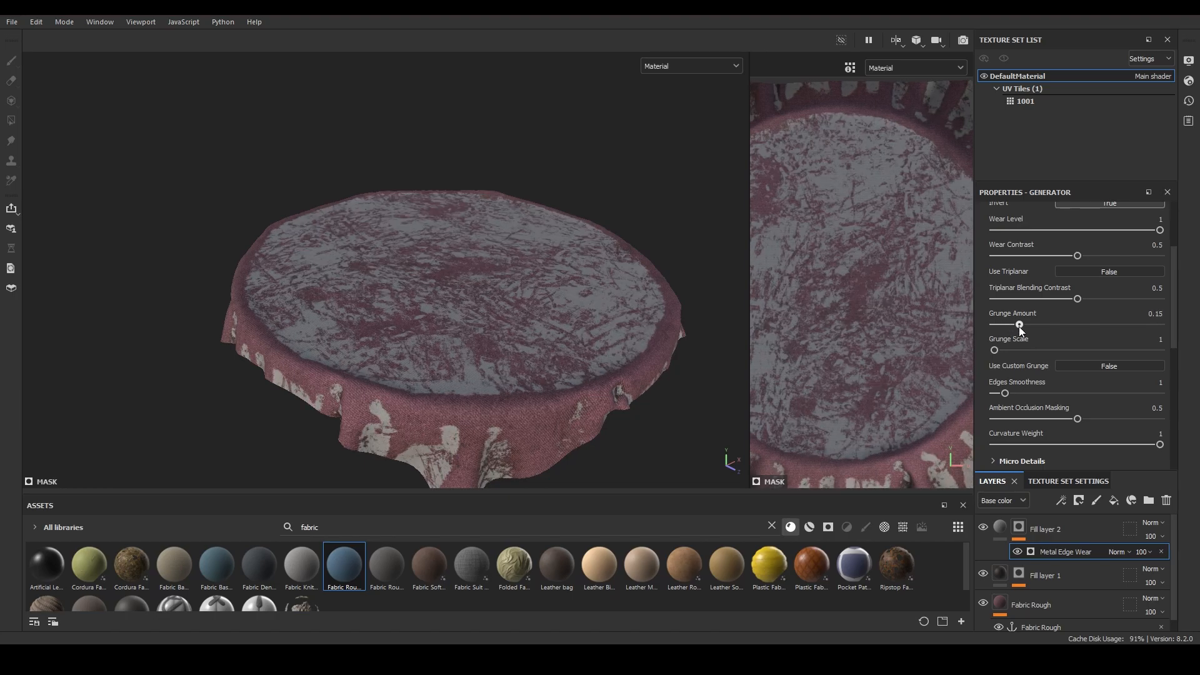
alt+drag(482, 319, 586, 338)
scroll(586, 338, up, 2)
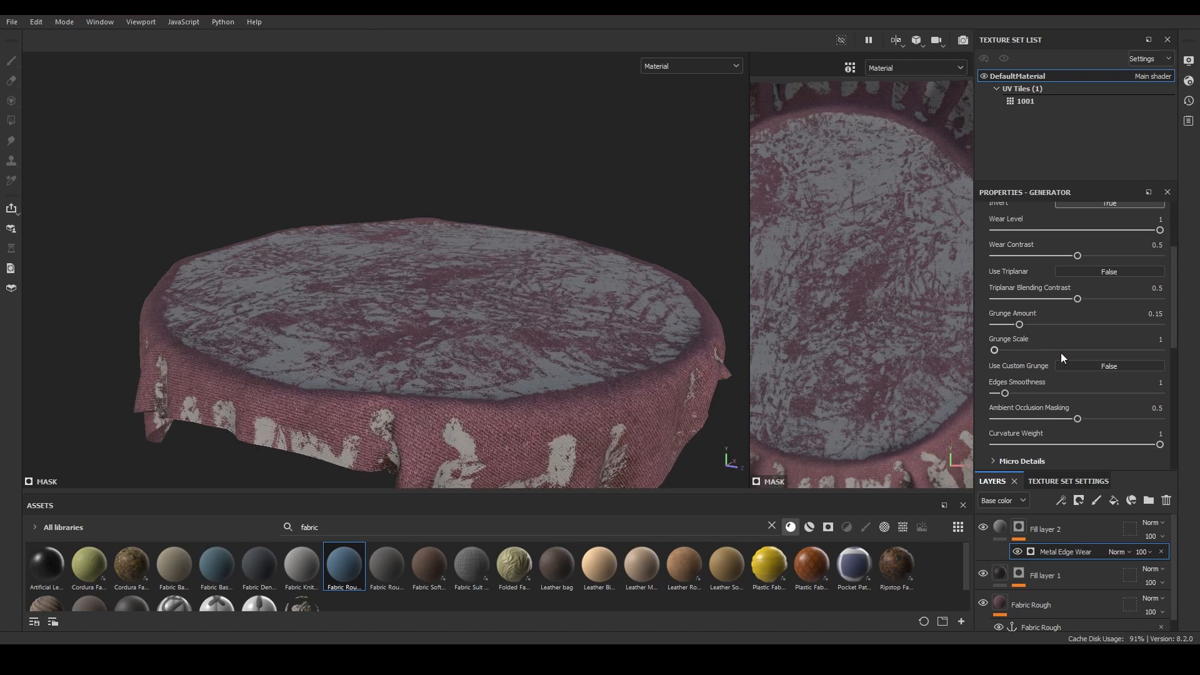
- Turn off the edge wear inversion, set the Wear Level to 0.35 and check the cloth's edges
scroll(1060, 352, up, 3)
drag(1160, 343, 1051, 342)
click(1087, 316)
alt+drag(472, 292, 530, 367)
scroll(572, 258, down, 3)
scroll(496, 270, up, 4)
alt+middle_drag(579, 372, 540, 386)
scroll(541, 386, up, 2)
alt+drag(546, 387, 555, 365)
scroll(579, 359, down, 3)
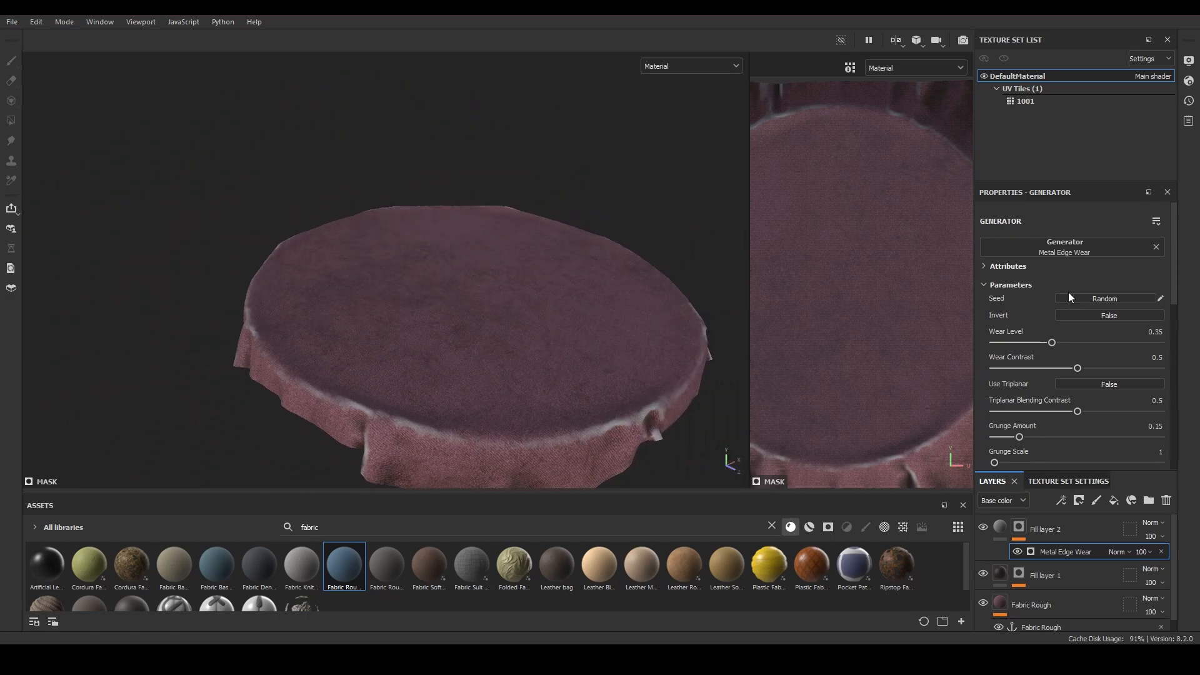
- Replace the mask's generator with Dirt, inverted, with a Dirt Level of 0.91 and a Grunge Scale of 1
click(1071, 253)
click(1037, 328)
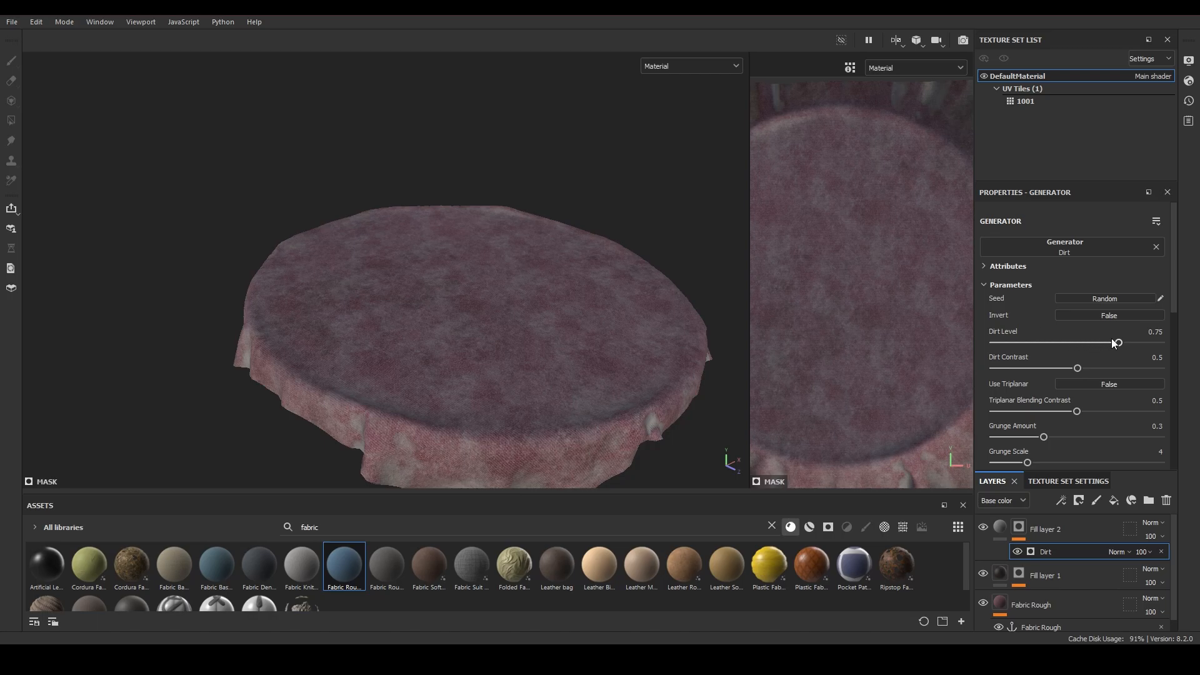
drag(1104, 343, 1078, 343)
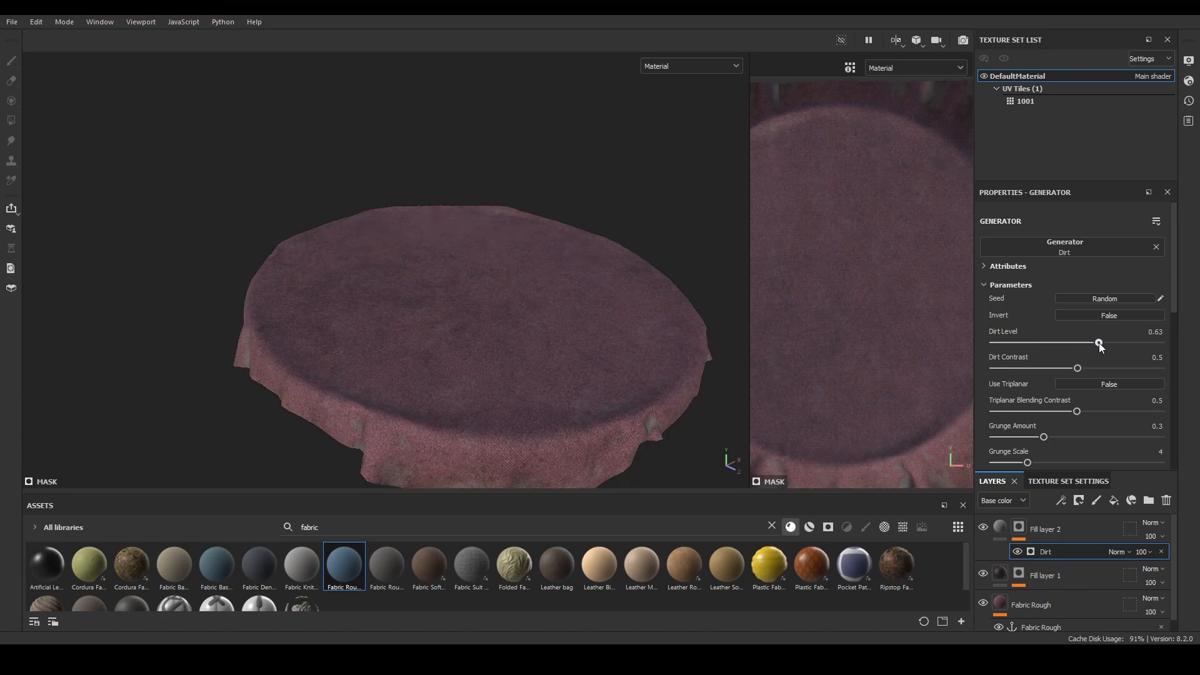
click(1111, 317)
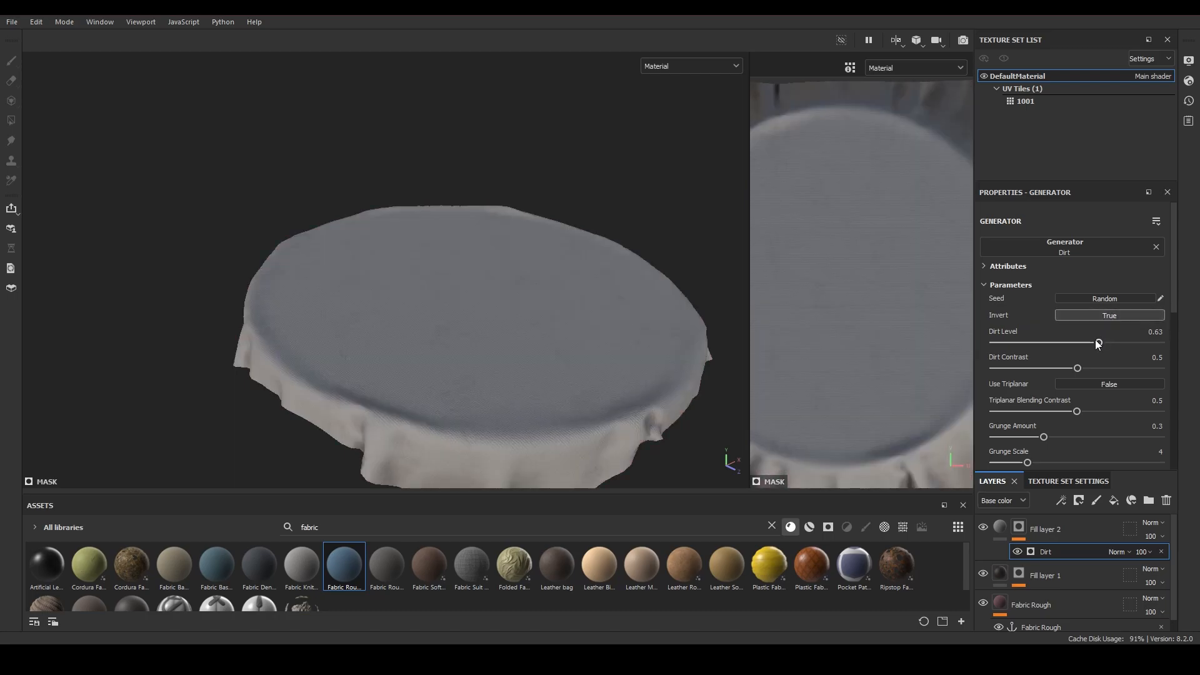
drag(1119, 354, 1148, 356)
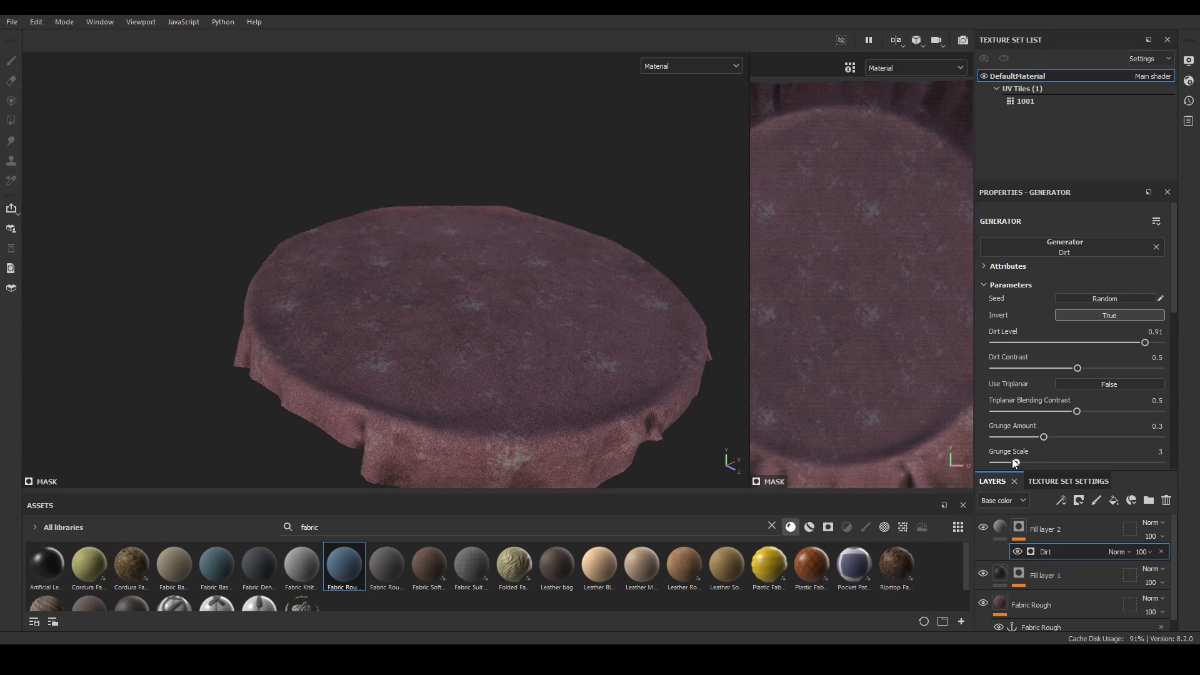
drag(1016, 462, 991, 462)
- Examine the grey dirt patches on the tabletop from several angles and under different lighting directions
alt+drag(502, 231, 454, 323)
scroll(453, 318, up, 3)
shift+right_drag(453, 319, 528, 316)
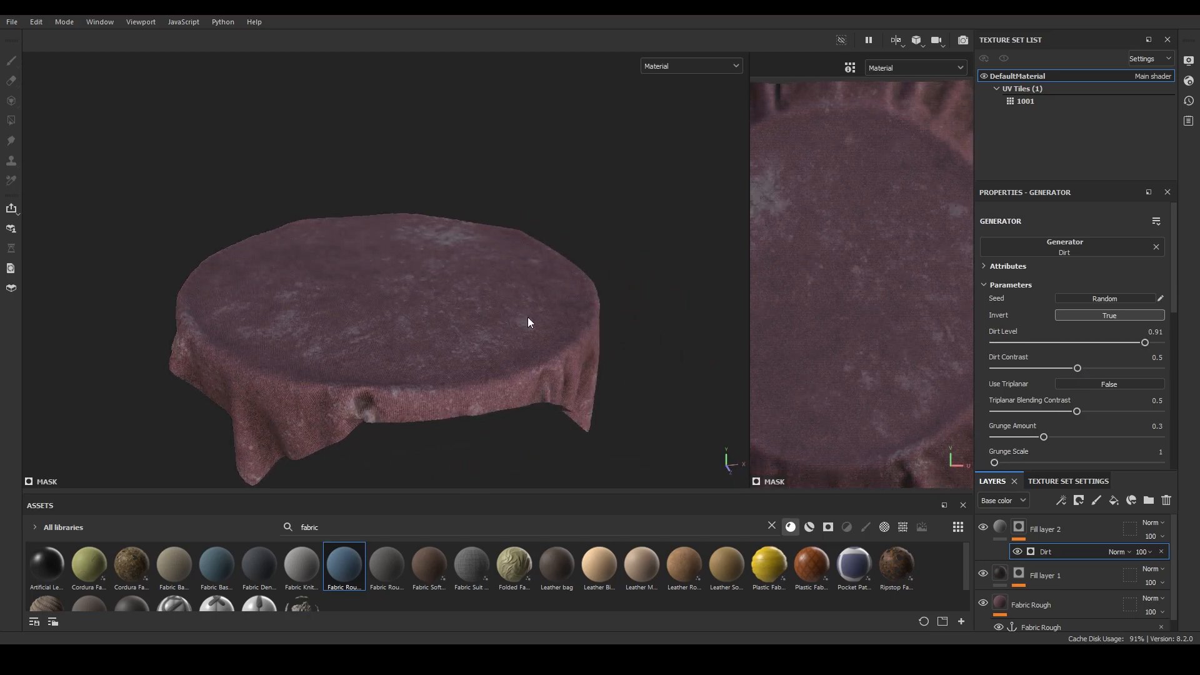
alt+drag(428, 279, 514, 326)
alt+middle_drag(467, 306, 592, 275)
shift+right_drag(593, 280, 560, 305)
alt+middle_drag(560, 306, 464, 356)
alt+drag(465, 357, 499, 312)
alt+middle_drag(499, 313, 565, 314)
scroll(499, 343, up, 3)
mouse_move(499, 343)
alt+mouse_down()
mouse_move(512, 338)
mouse_move(490, 324)
alt+mouse_up()
alt+middle_drag(490, 324, 505, 314)
shift+right_drag(479, 328, 523, 330)
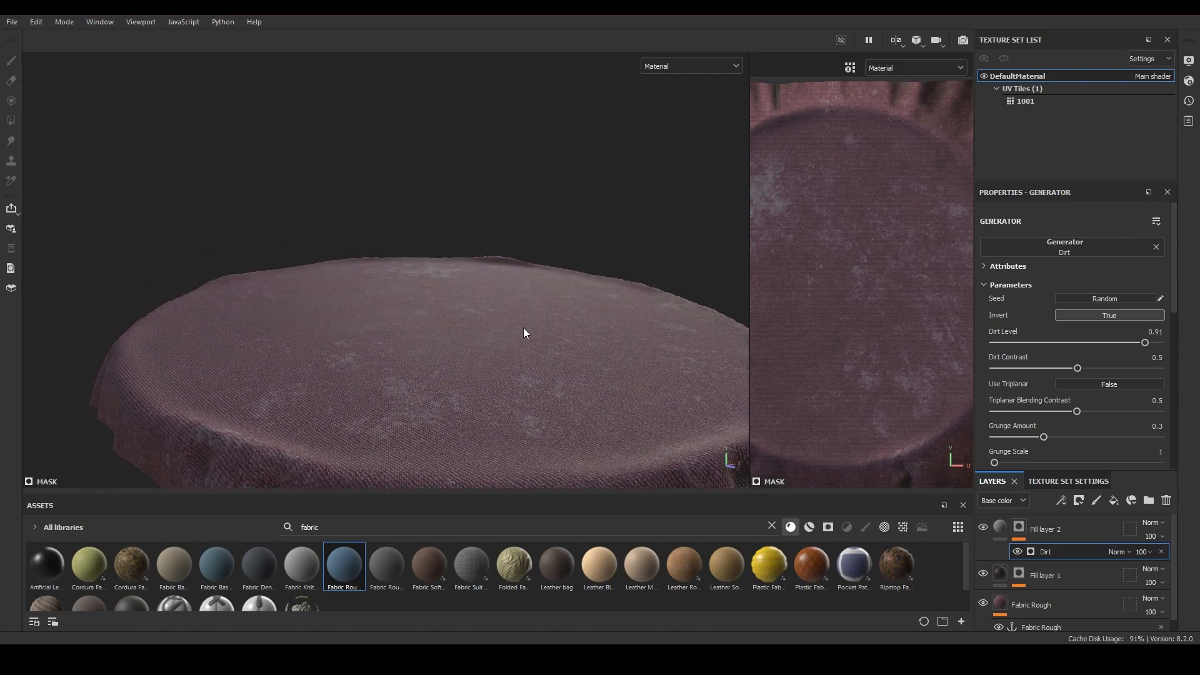
scroll(524, 330, down, 3)
- Widen the 3D view and examine the dirt on the cloth's top and hanging folds from all around
drag(749, 343, 856, 343)
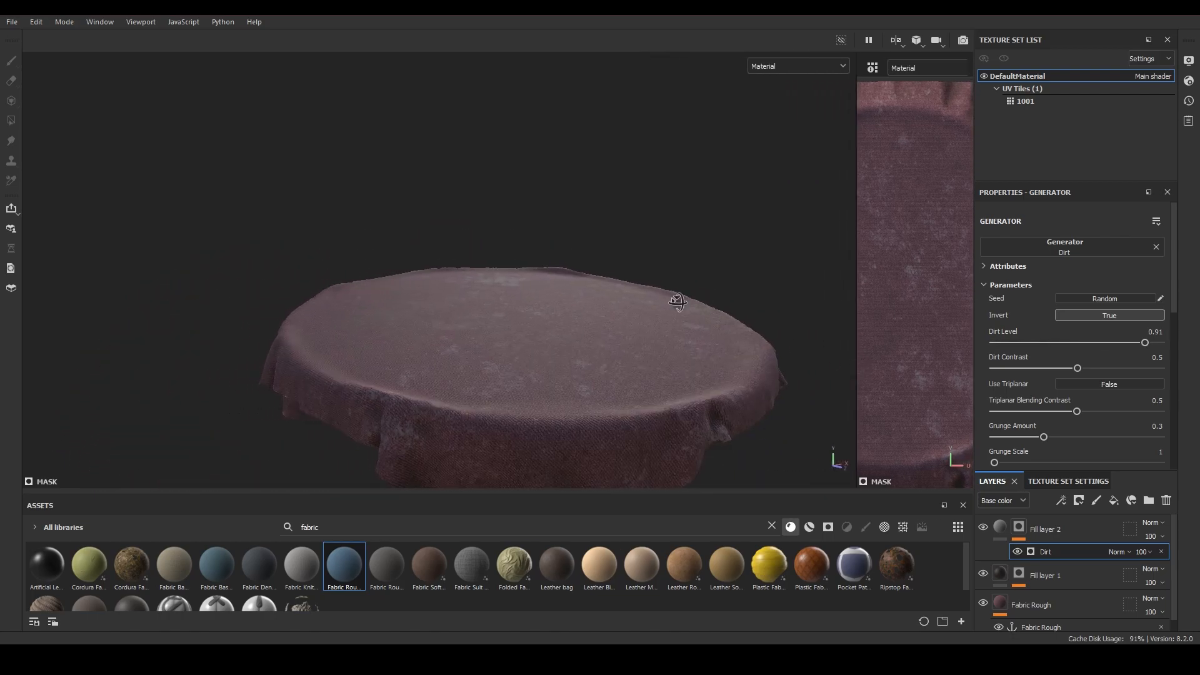
alt+drag(675, 300, 671, 347)
alt+middle_drag(671, 347, 630, 241)
alt+drag(630, 241, 632, 206)
shift+right_drag(632, 206, 582, 213)
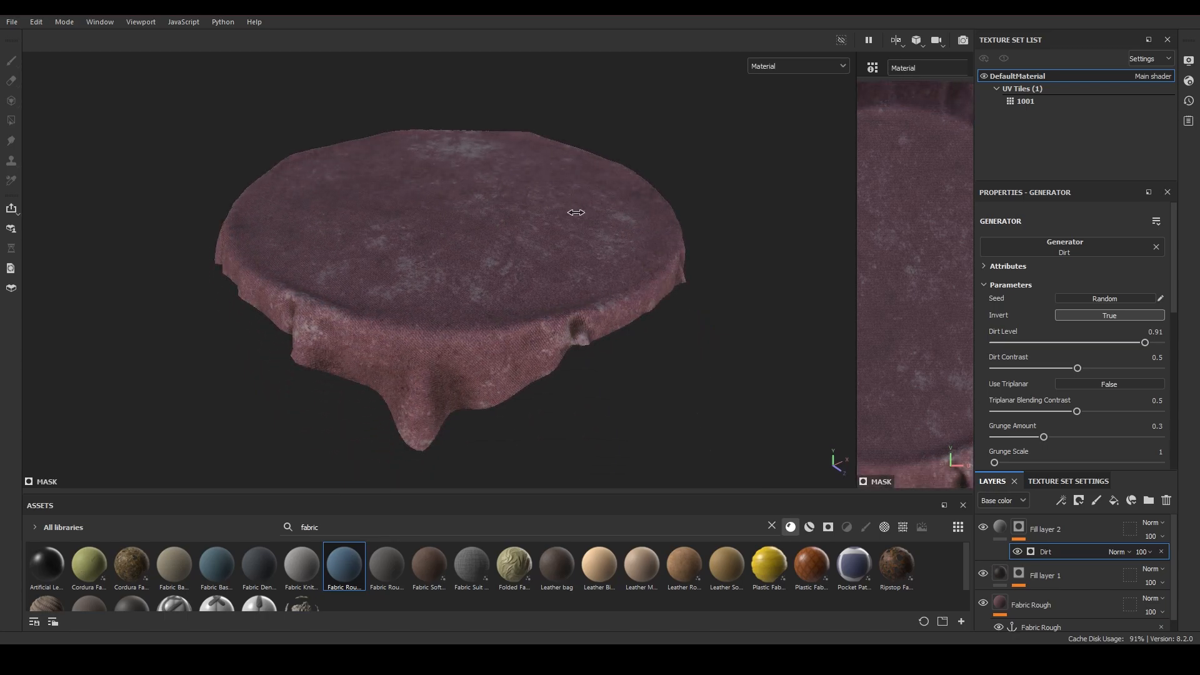
scroll(586, 218, down, 3)
alt+drag(594, 235, 579, 328)
scroll(547, 382, up, 3)
alt+drag(550, 382, 747, 366)
alt+middle_drag(462, 376, 630, 281)
scroll(555, 345, down, 2)
alt+drag(630, 281, 475, 356)
scroll(506, 348, up, 3)
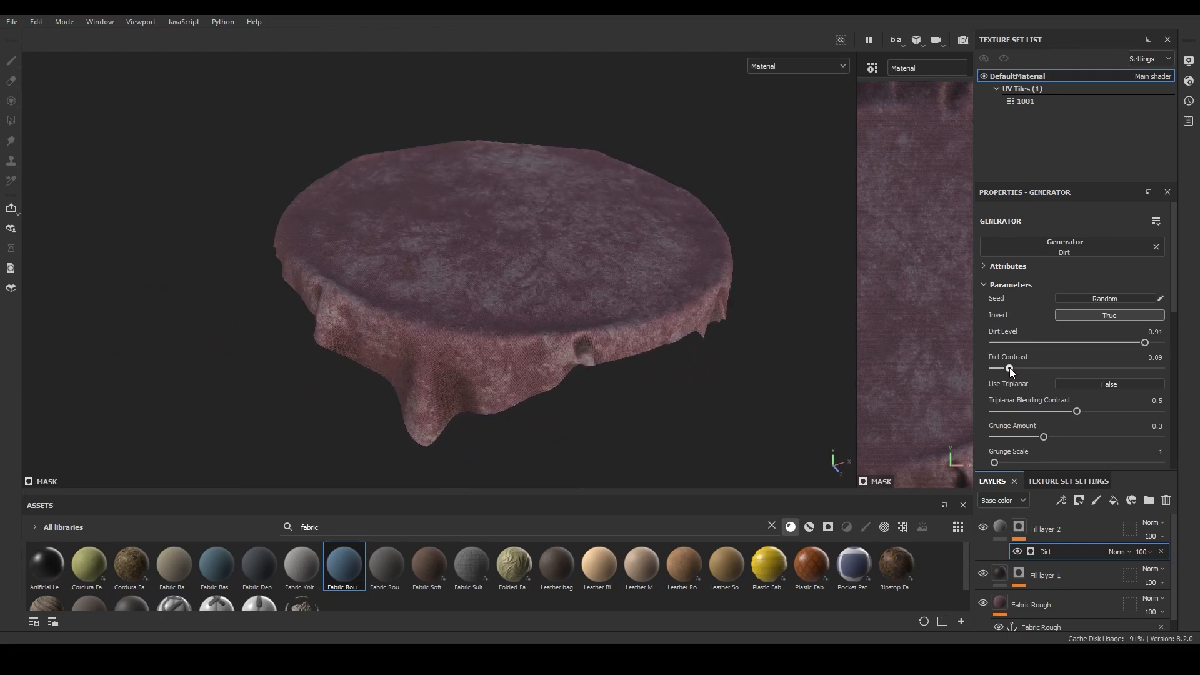
- Set the Dirt generator's Dirt Contrast to 0.09 and Dirt Level to 0.92
mouse_move(1140, 343)
mouse_down()
mouse_move(1126, 345)
mouse_move(1147, 343)
mouse_up()
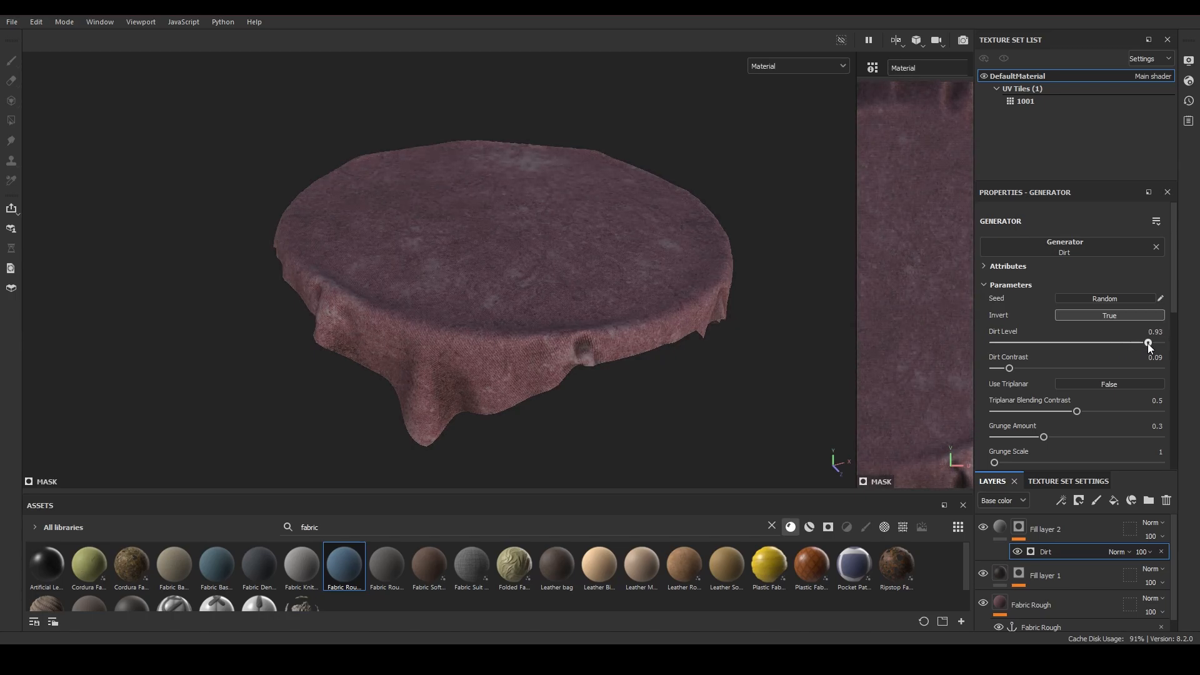
alt+drag(615, 271, 556, 294)
click(10, 21)
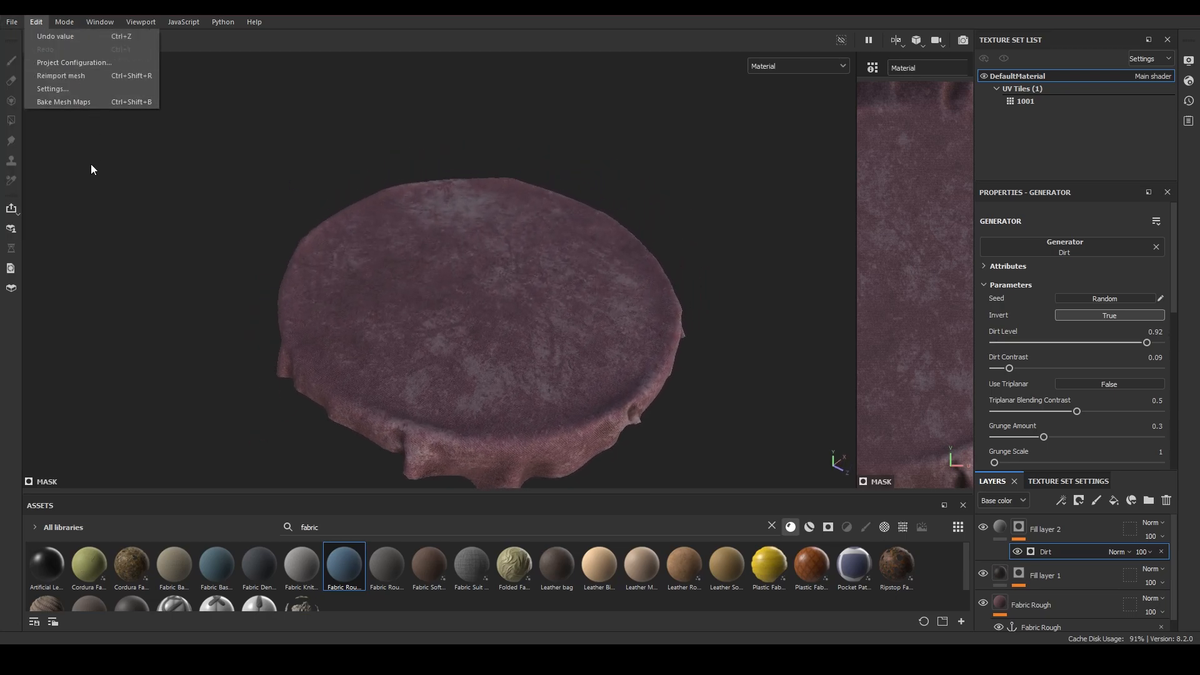
click(426, 15)
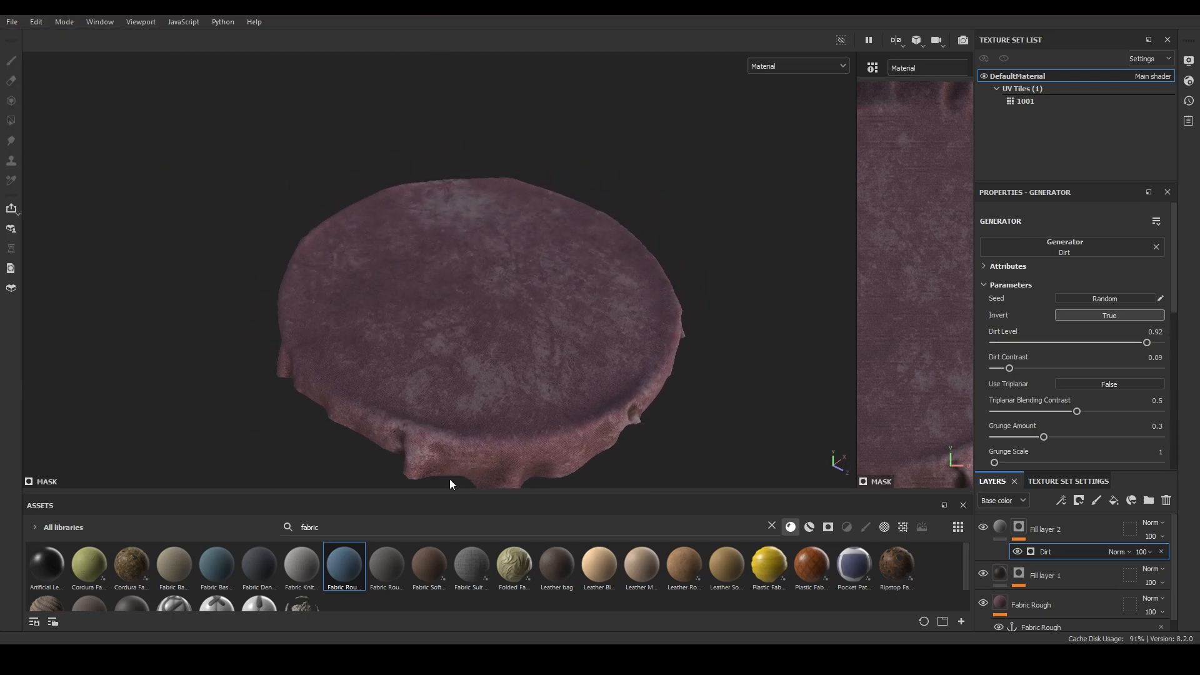
- Hide the interface panels and look over the finished tablecloth in the enlarged 3D view
alt+drag(646, 349, 555, 341)
key(Tab)
mouse_move(774, 385)
alt+mouse_down()
mouse_move(670, 383)
mouse_move(809, 421)
mouse_move(733, 345)
mouse_move(803, 339)
mouse_move(857, 381)
mouse_move(627, 386)
mouse_move(789, 402)
alt+mouse_up()
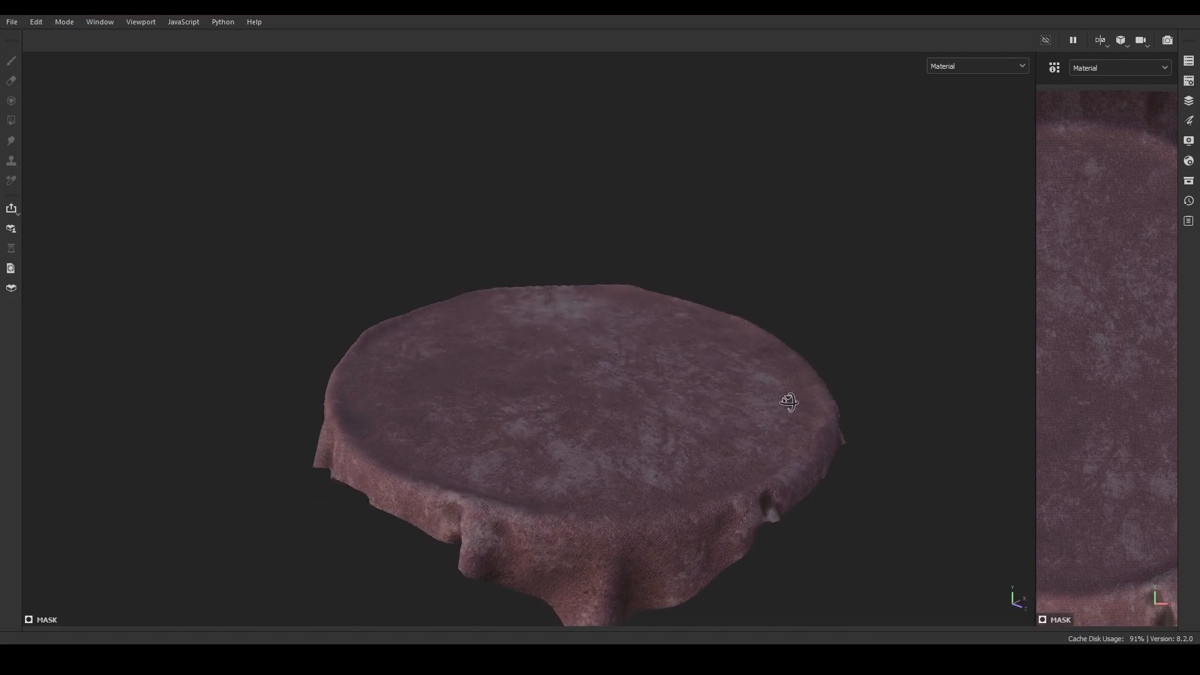
- Open the texture export settings and set the output directory to Desktop/Cloth_Tutorial/Cloth/Textures
click(12, 24)
click(33, 189)
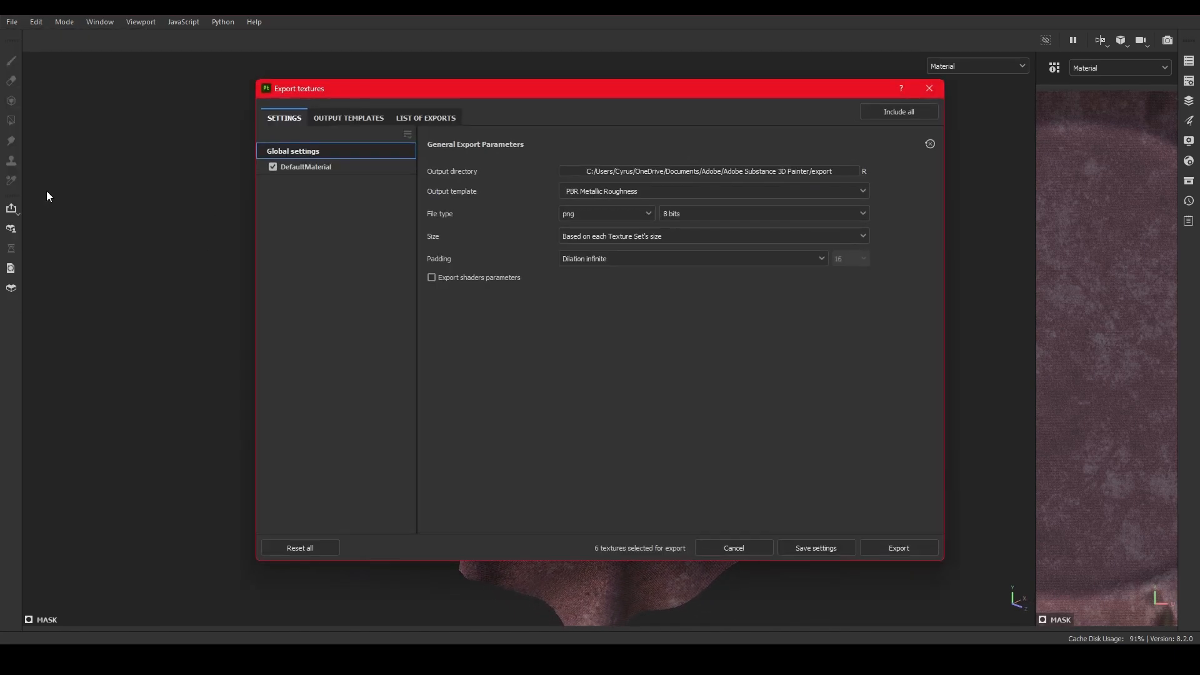
click(659, 174)
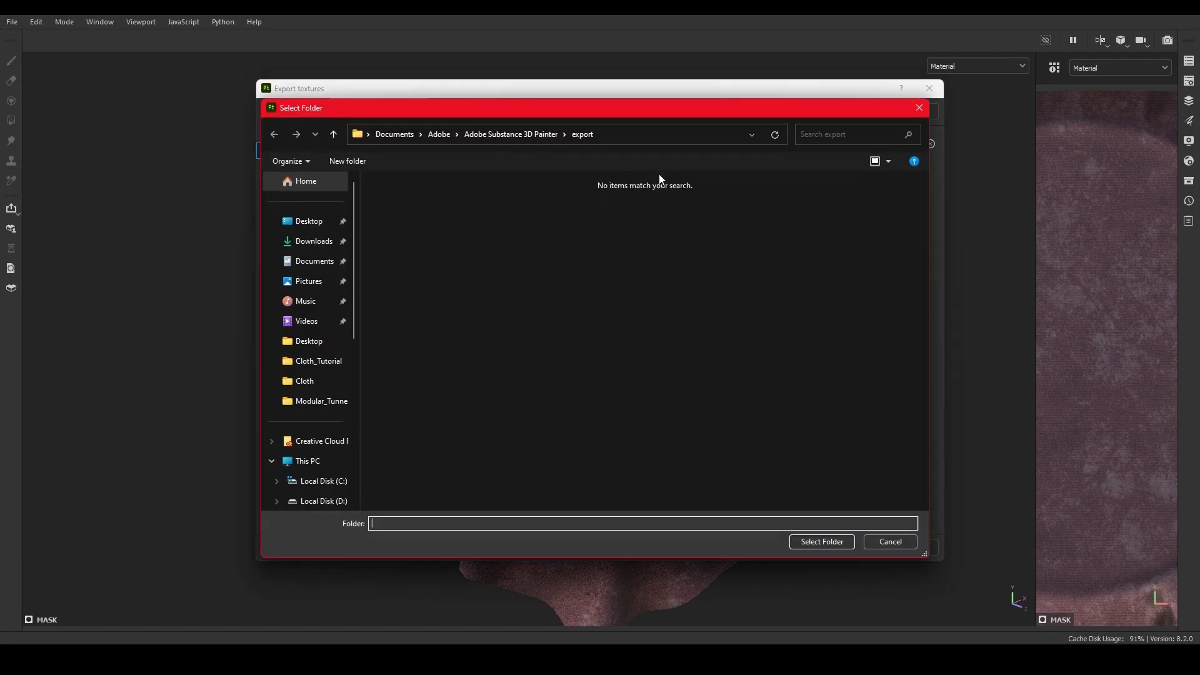
click(333, 134)
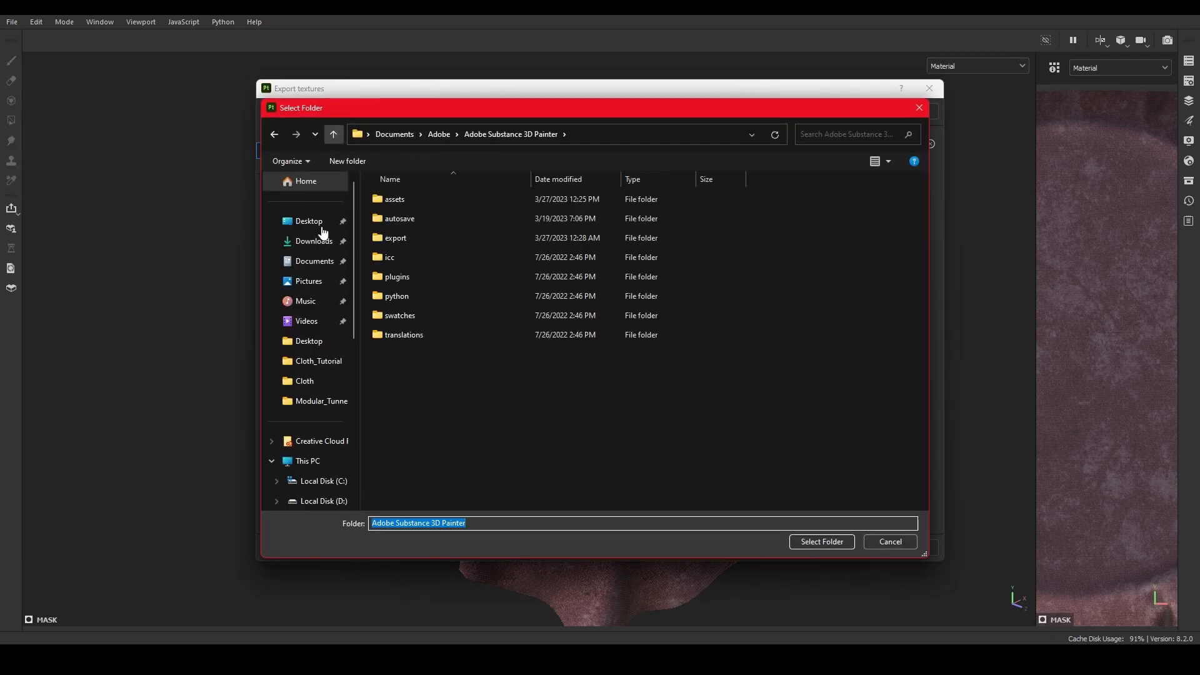
click(312, 225)
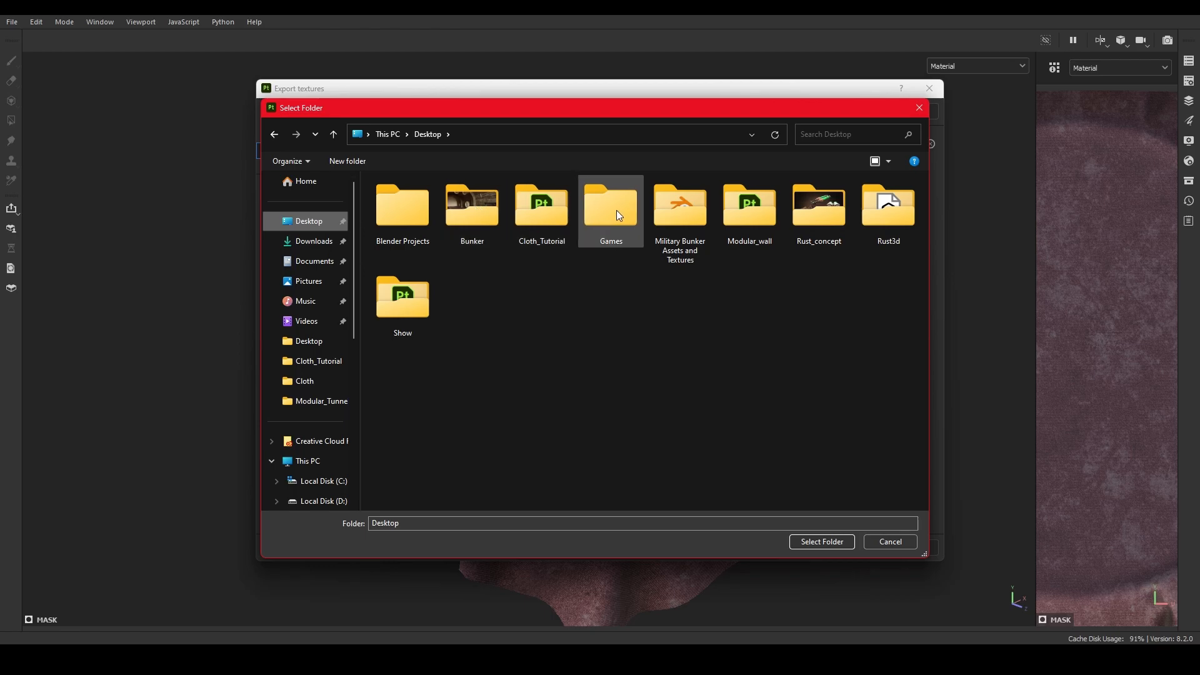
double_click(549, 219)
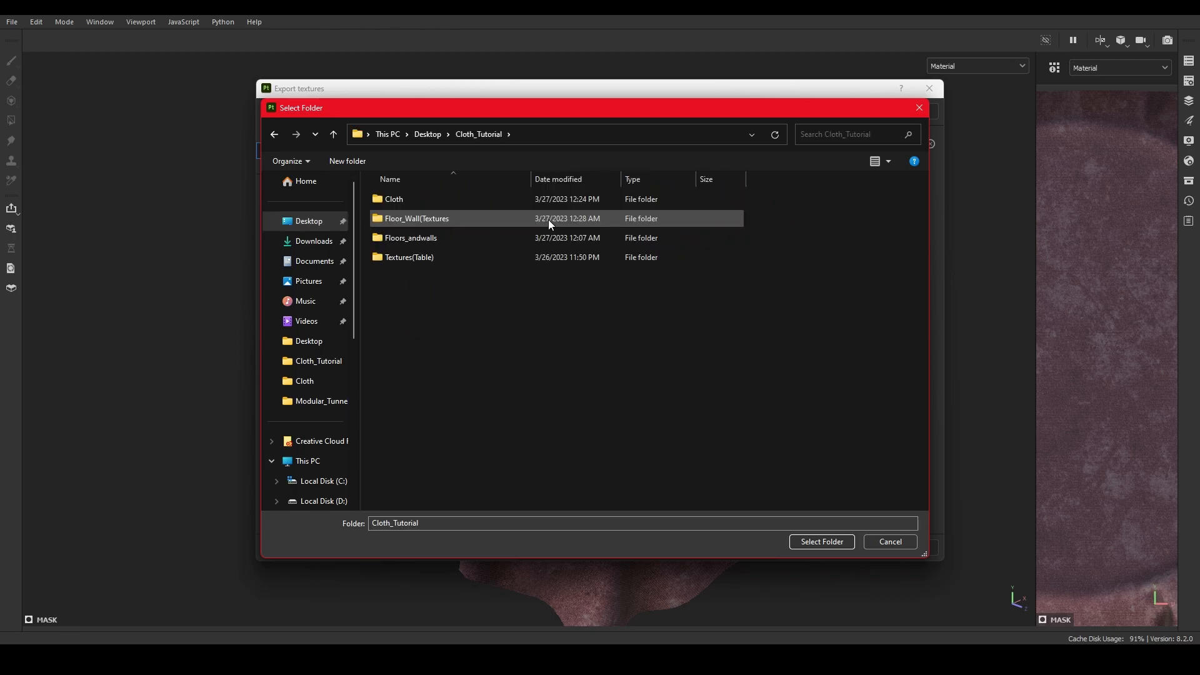
double_click(431, 200)
double_click(430, 202)
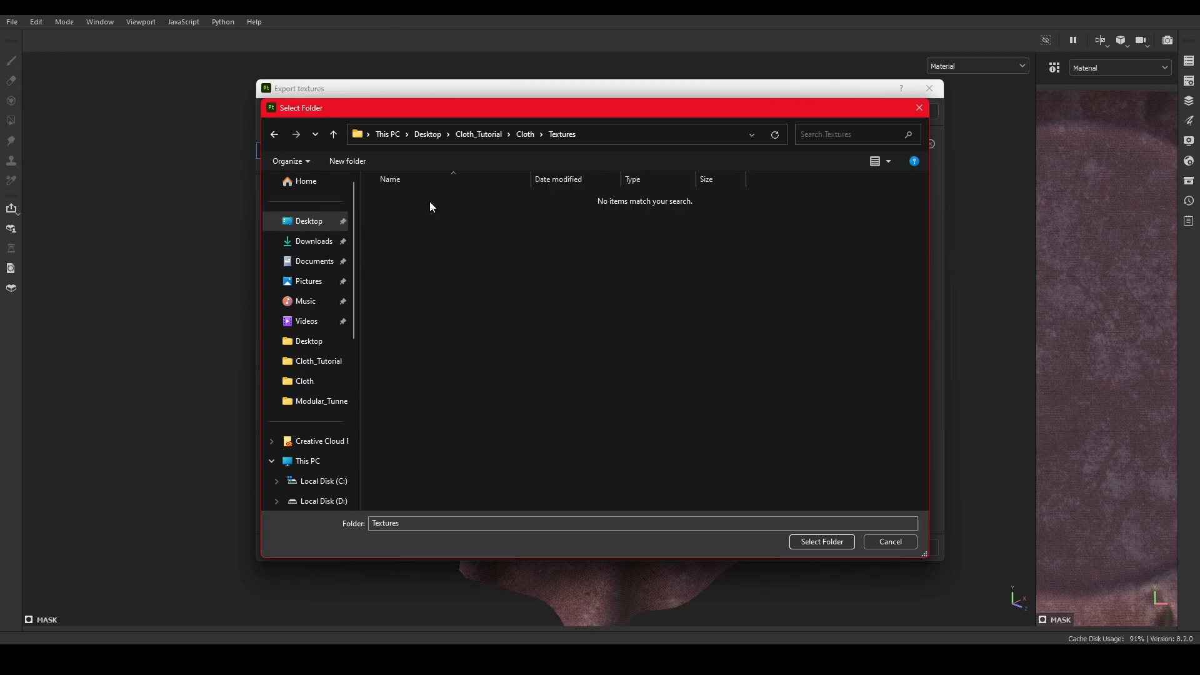
click(820, 542)
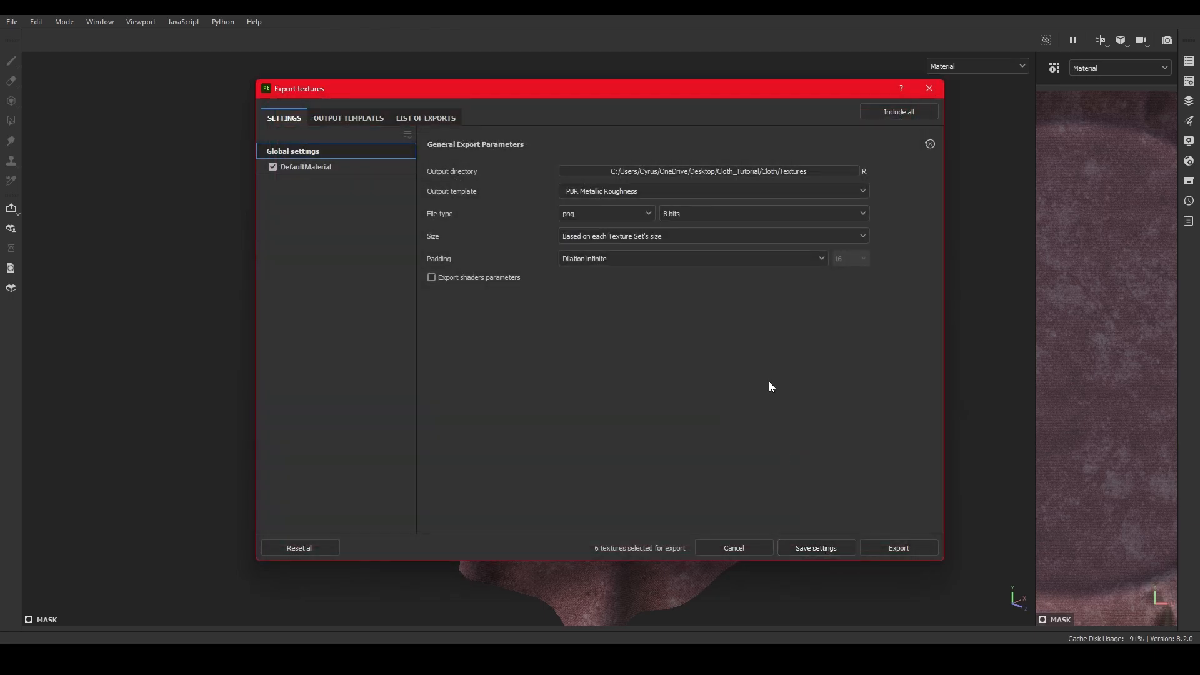
- Export the textures with the Blender (Principled BSDF) output template and close the export dialog
click(728, 193)
scroll(663, 245, up, 3)
scroll(663, 245, down, 4)
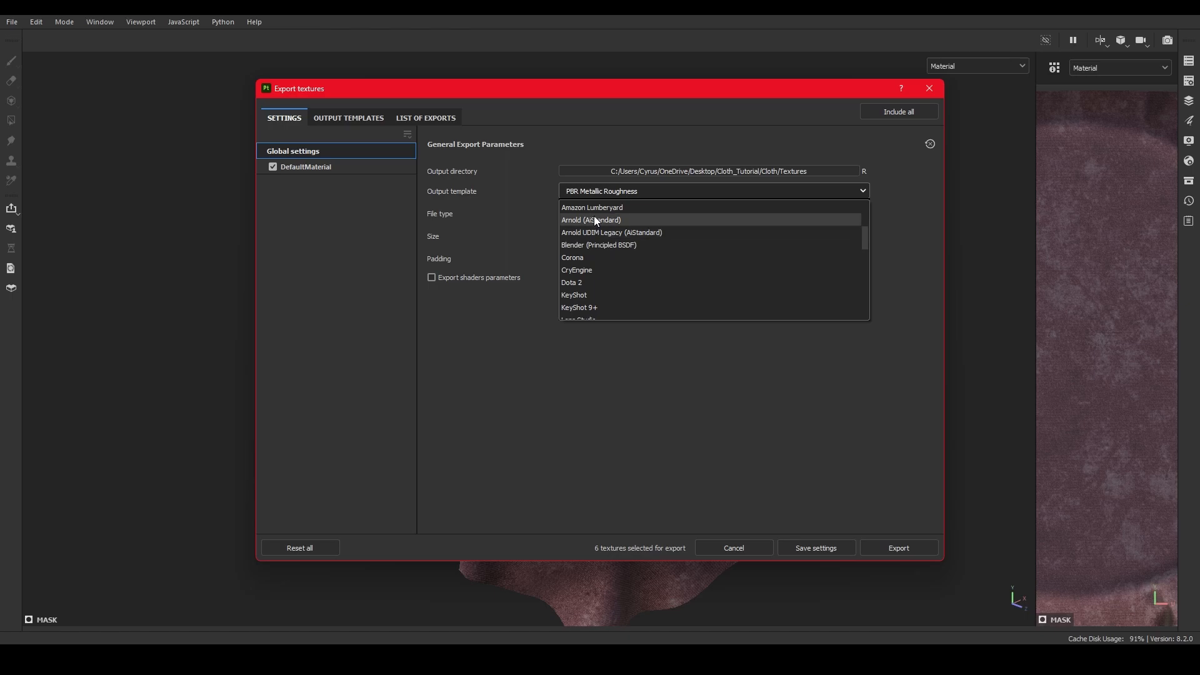
click(526, 268)
click(651, 192)
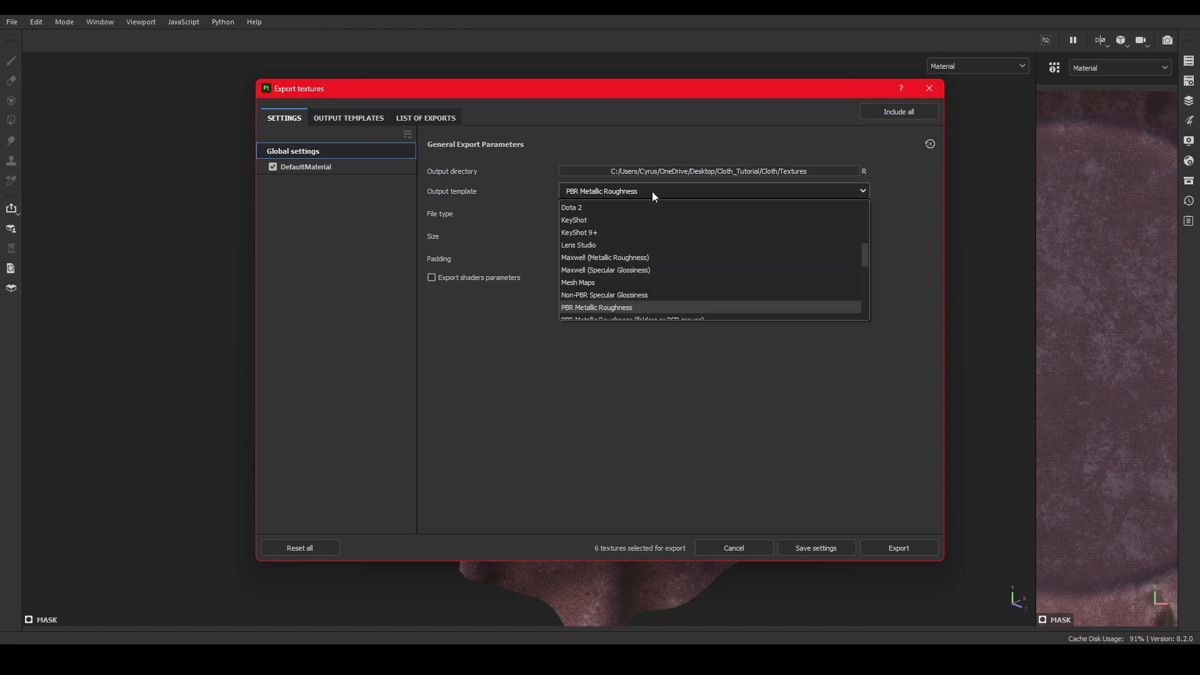
scroll(658, 257, up, 3)
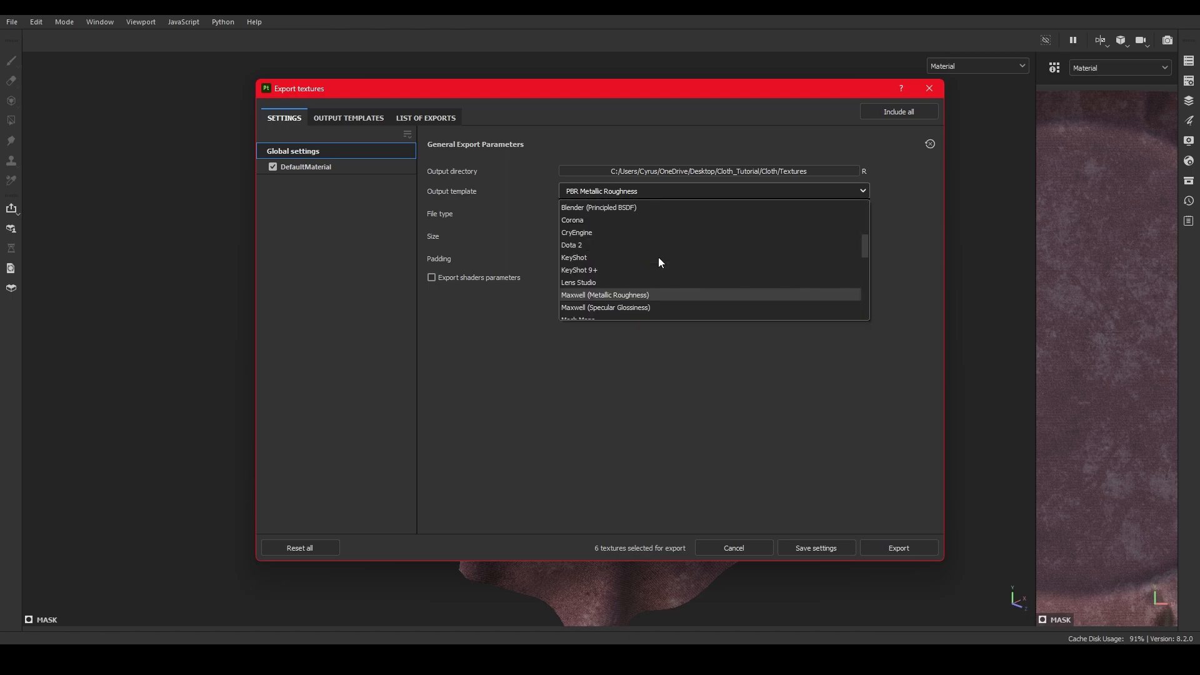
click(613, 208)
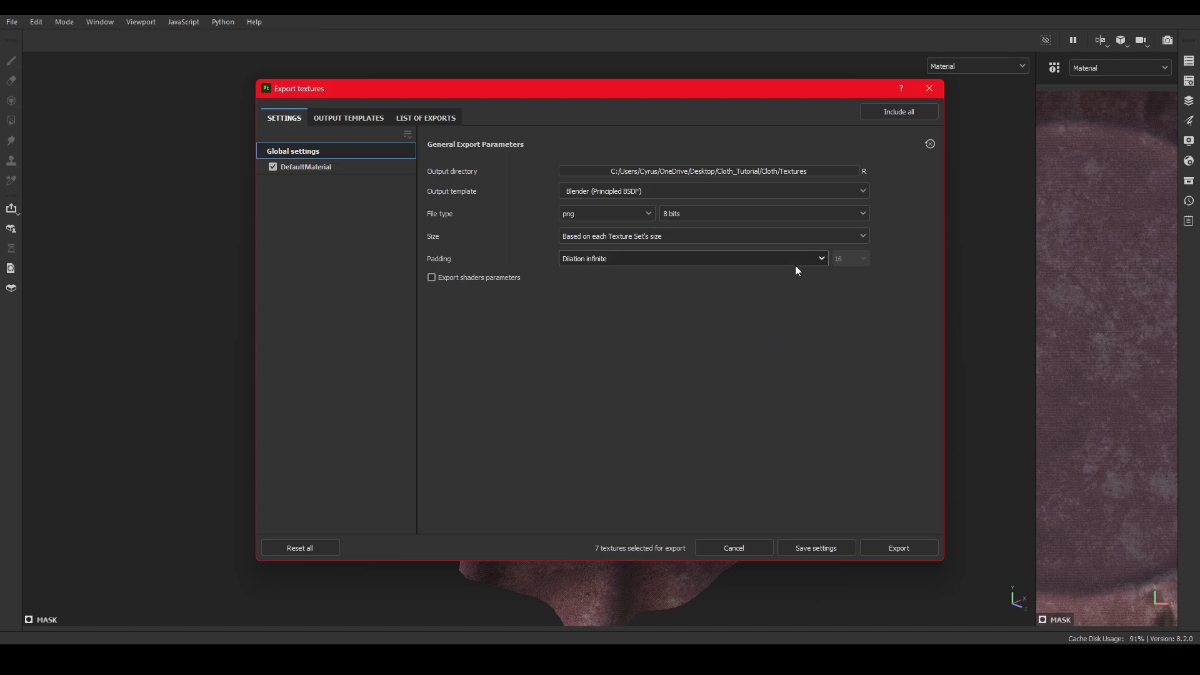
click(895, 549)
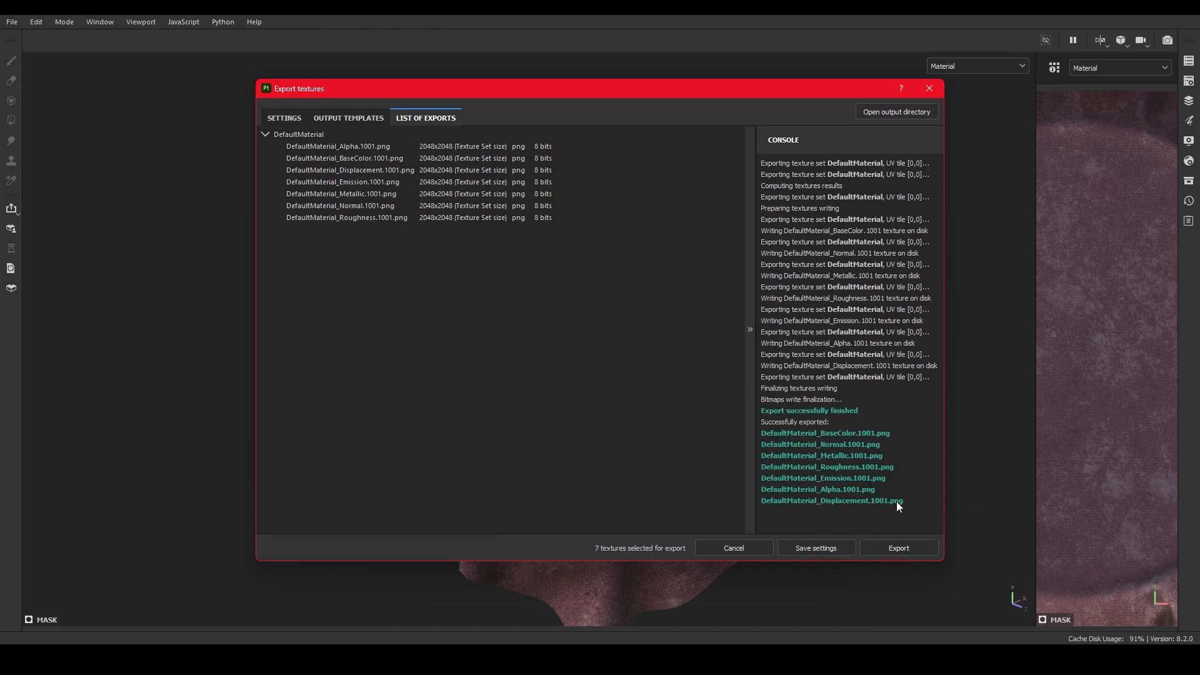
click(929, 89)
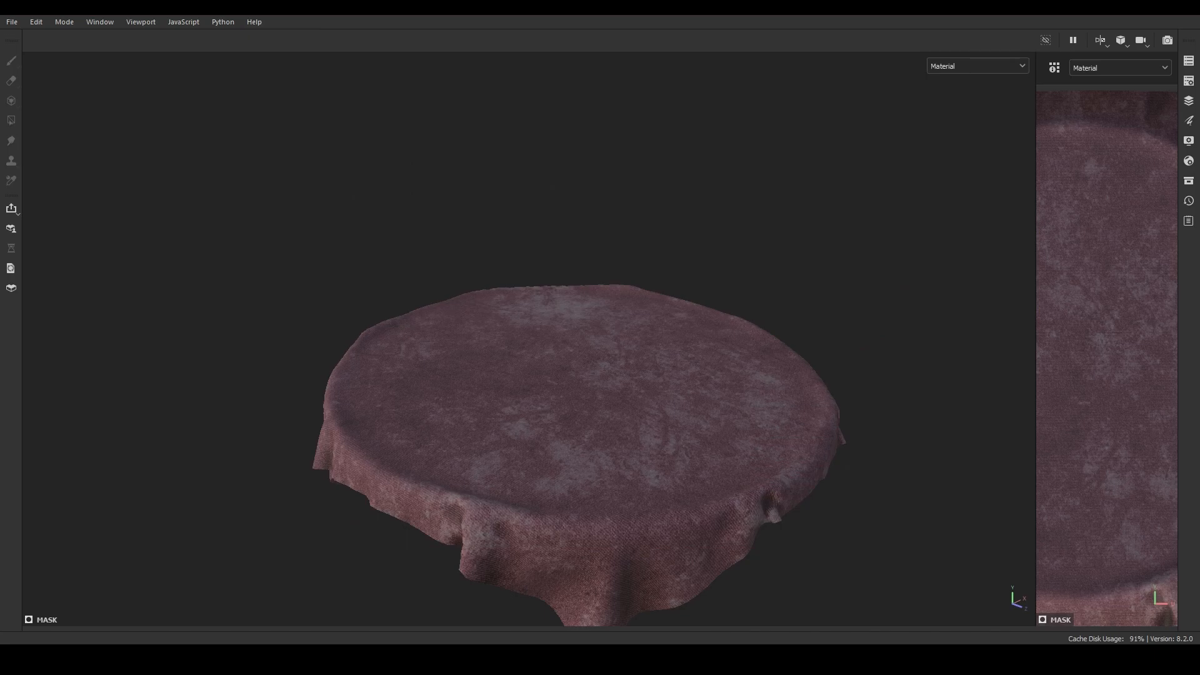
- Switch to Blender and delete the high-poly Clothhi object from the scene
key(ctrl+q)
click(576, 347)
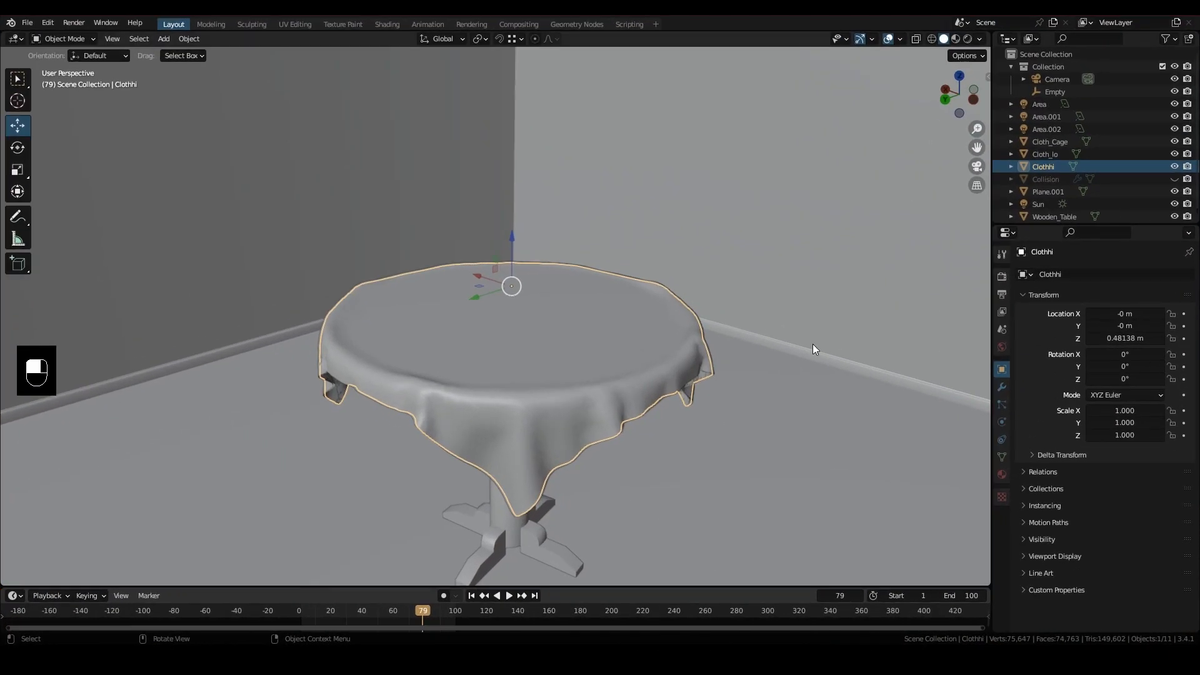
key(x)
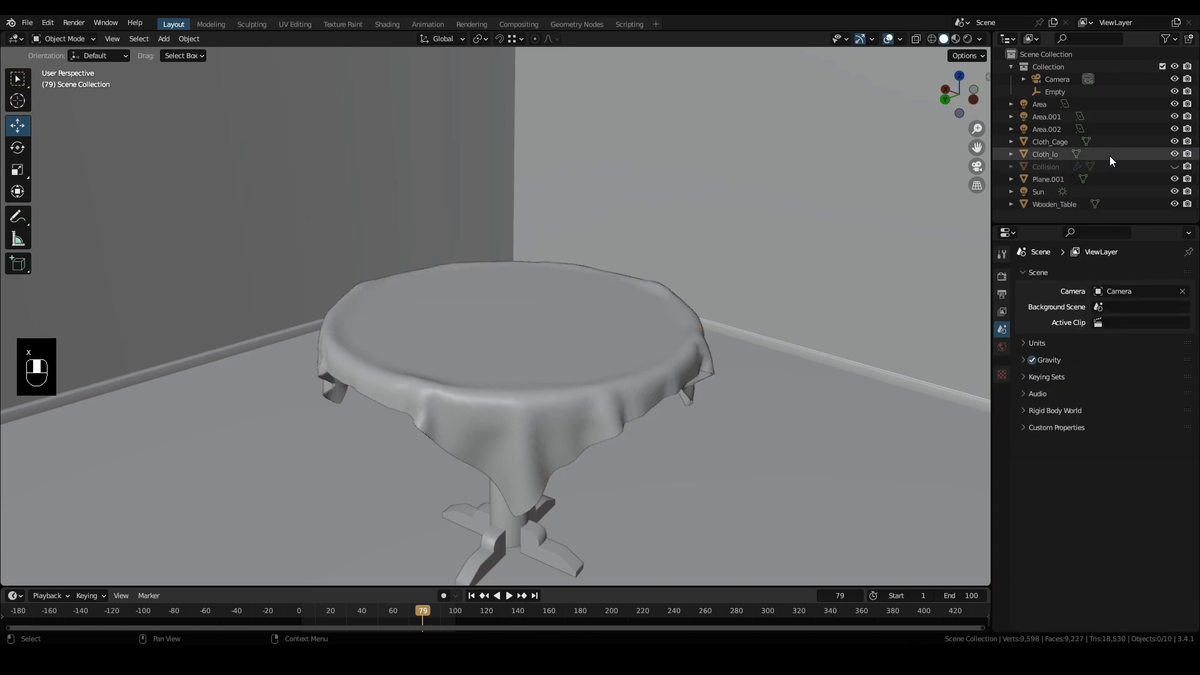
- Delete the Cloth_Cage and Collision objects from the scene
click(1111, 141)
key(x)
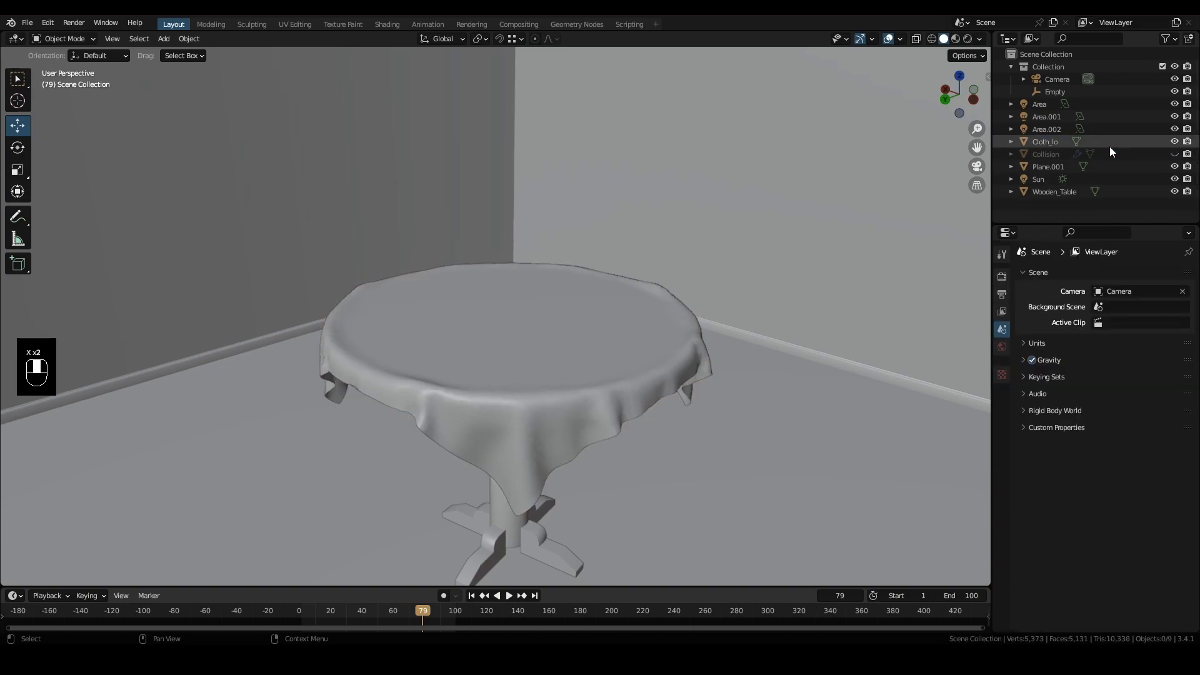
click(1109, 155)
key(x)
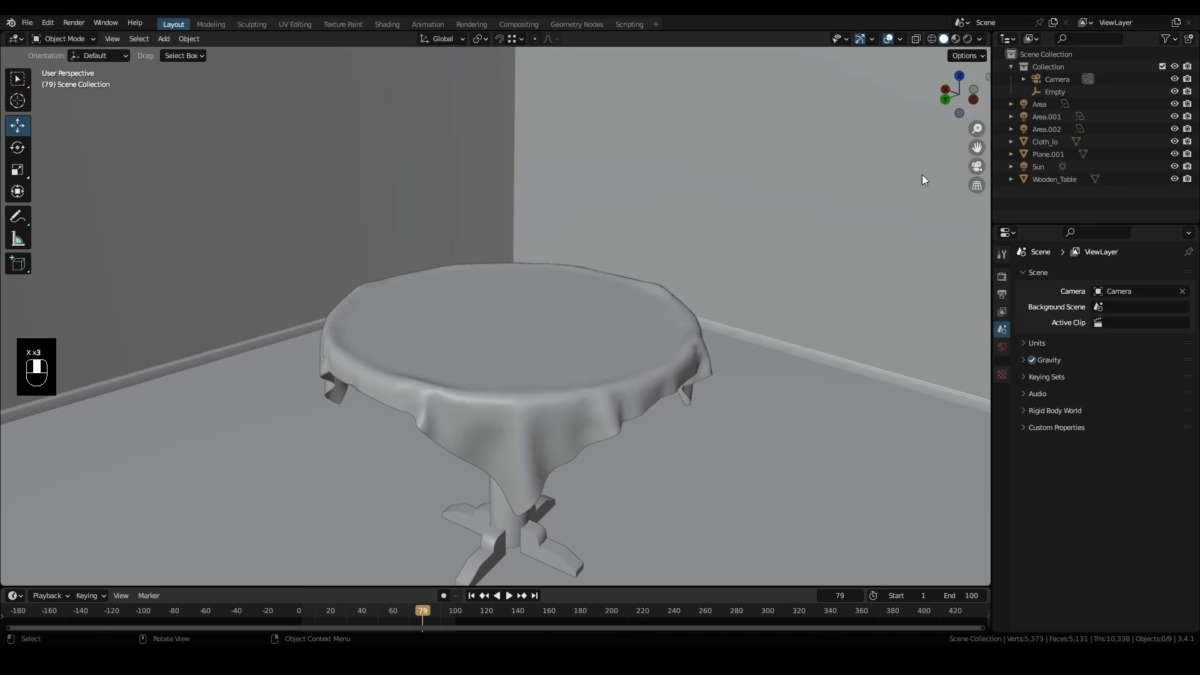
- Select the Cloth_lo tablecloth, switch to the Shading workspace and give it a new material
click(1050, 142)
click(403, 23)
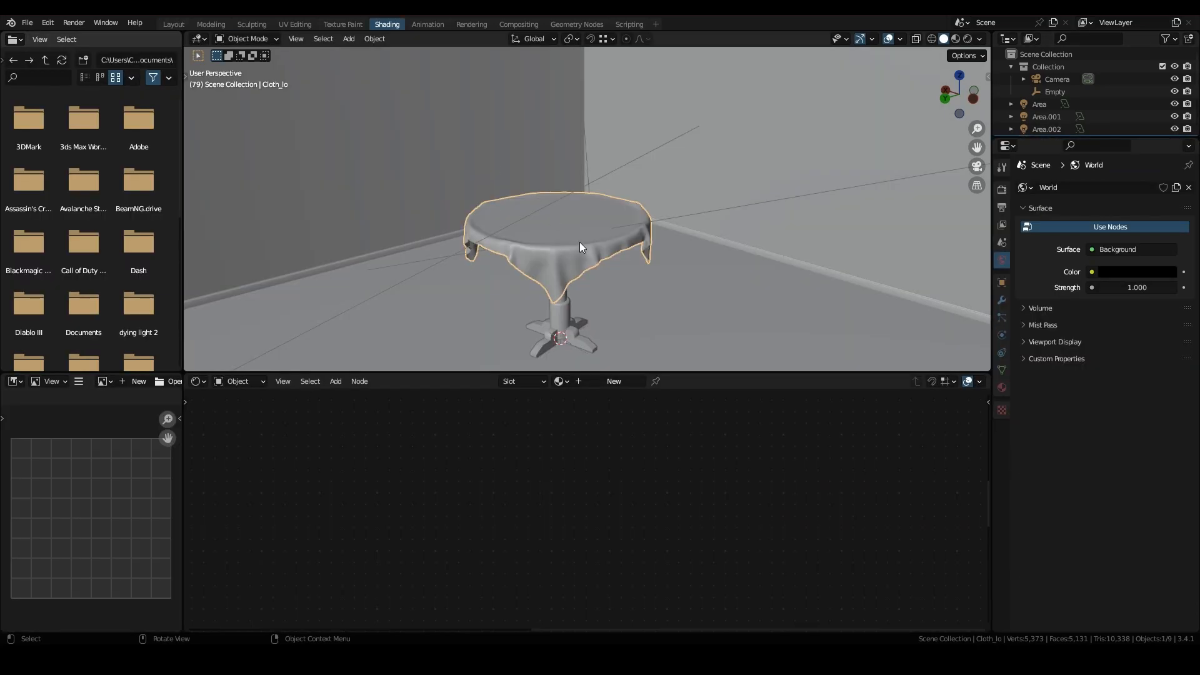
middle_drag(442, 502, 466, 606)
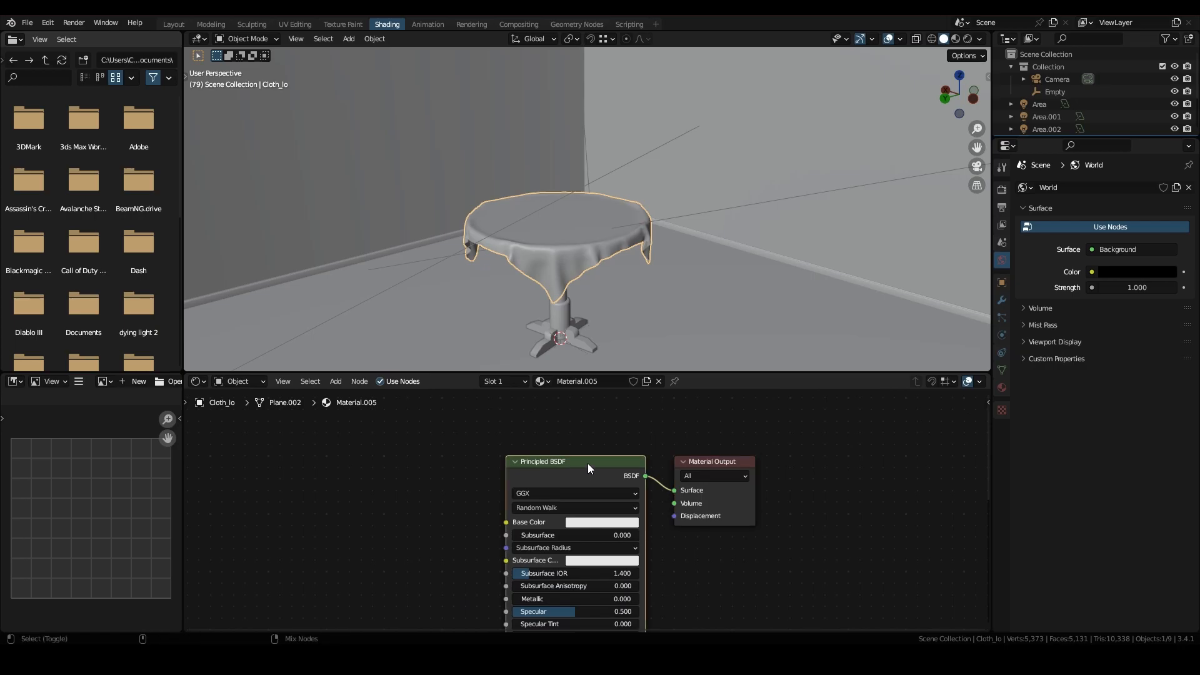
- Run Principled Texture Setup on the Principled BSDF with all texture images from Desktop/Cloth_Tutorial/Cloth/Textures
key(ctrl+shift+t)
click(370, 260)
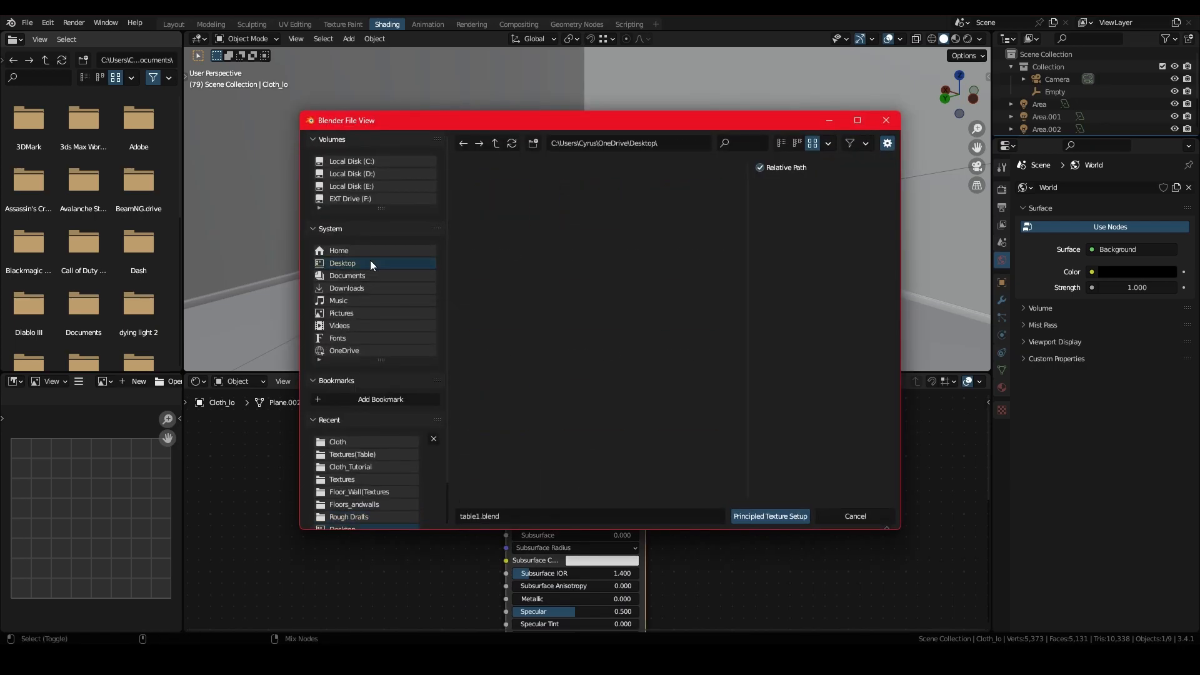
double_click(509, 215)
double_click(509, 215)
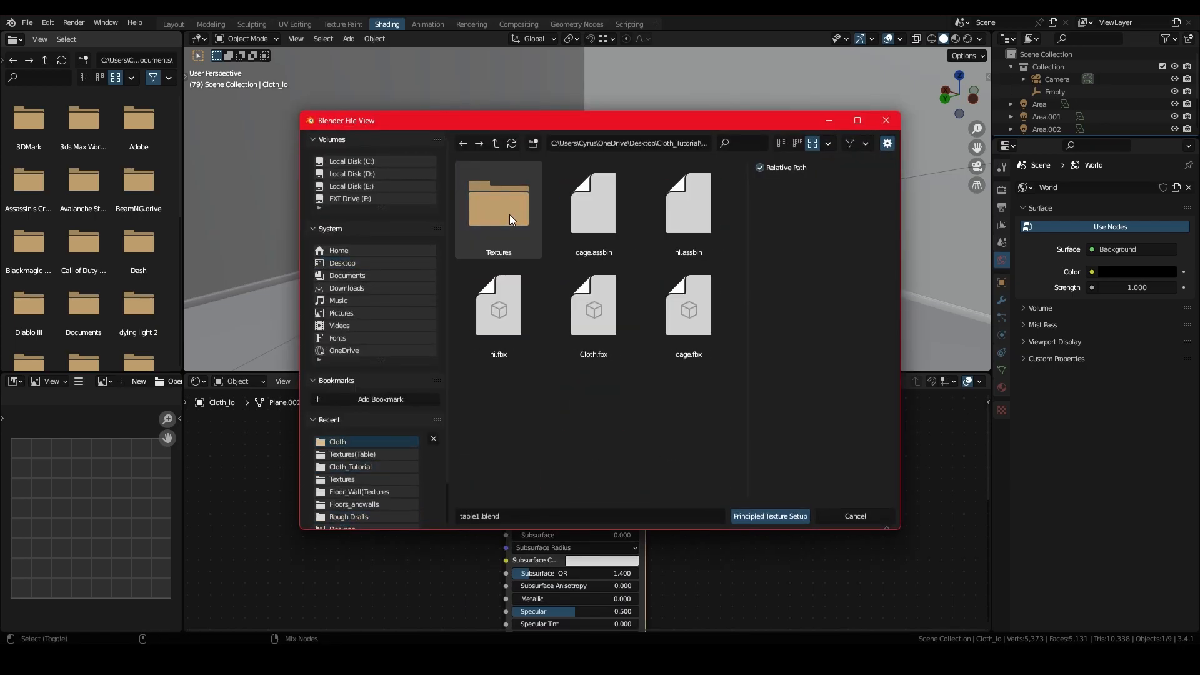
double_click(509, 215)
drag(732, 474, 455, 161)
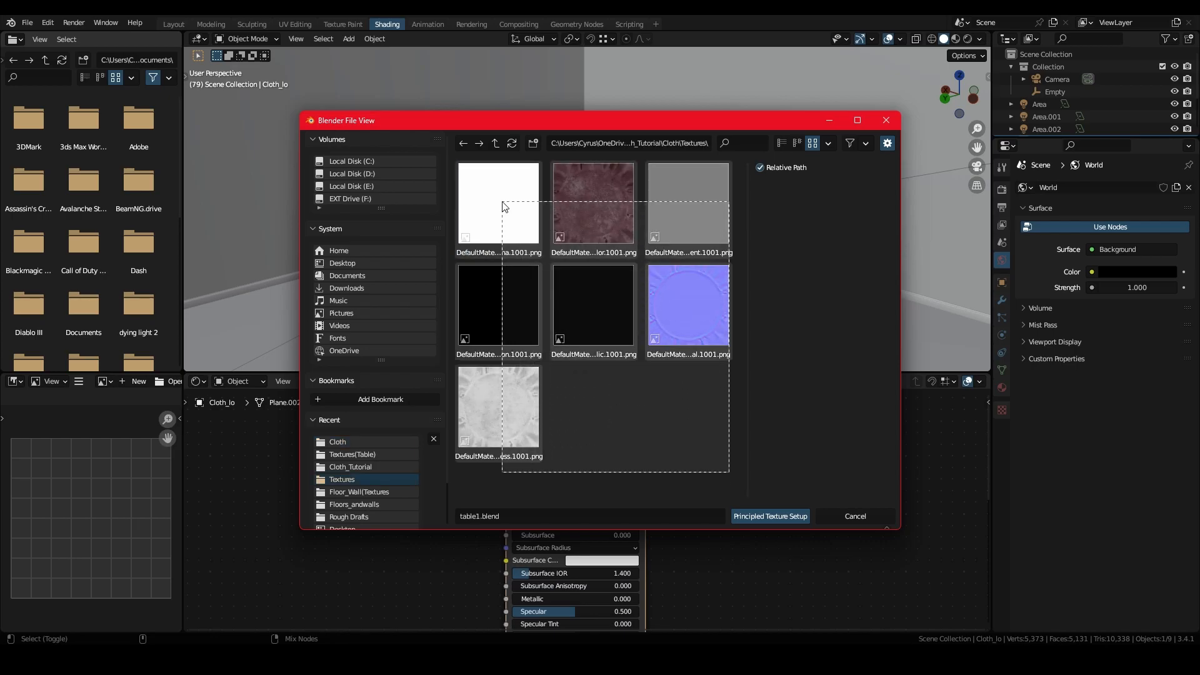
click(759, 518)
- Set the Displacement node's scale to 0.02
middle_drag(739, 592, 742, 469)
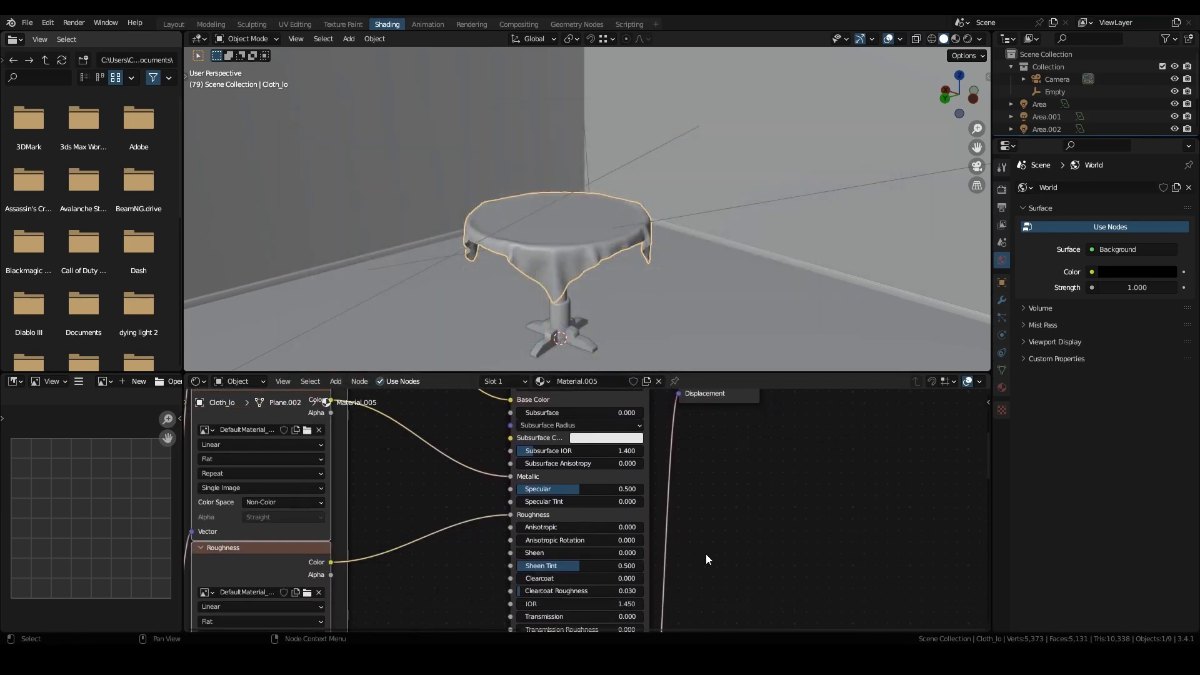
middle_drag(704, 615, 709, 468)
middle_drag(674, 593, 685, 479)
click(638, 553)
text(.02)
key(Return)
- Compare solid and material preview shading while examining the textured tablecloth from several angles
scroll(660, 276, up, 2)
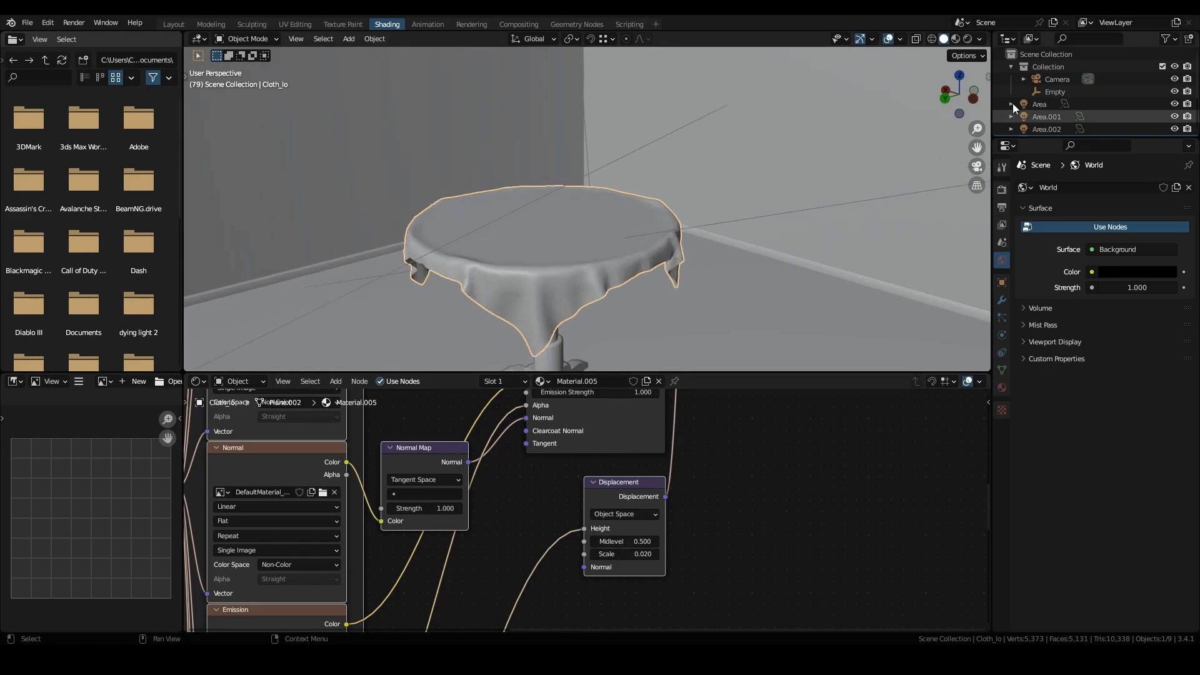
click(956, 39)
middle_drag(624, 231, 738, 212)
click(944, 38)
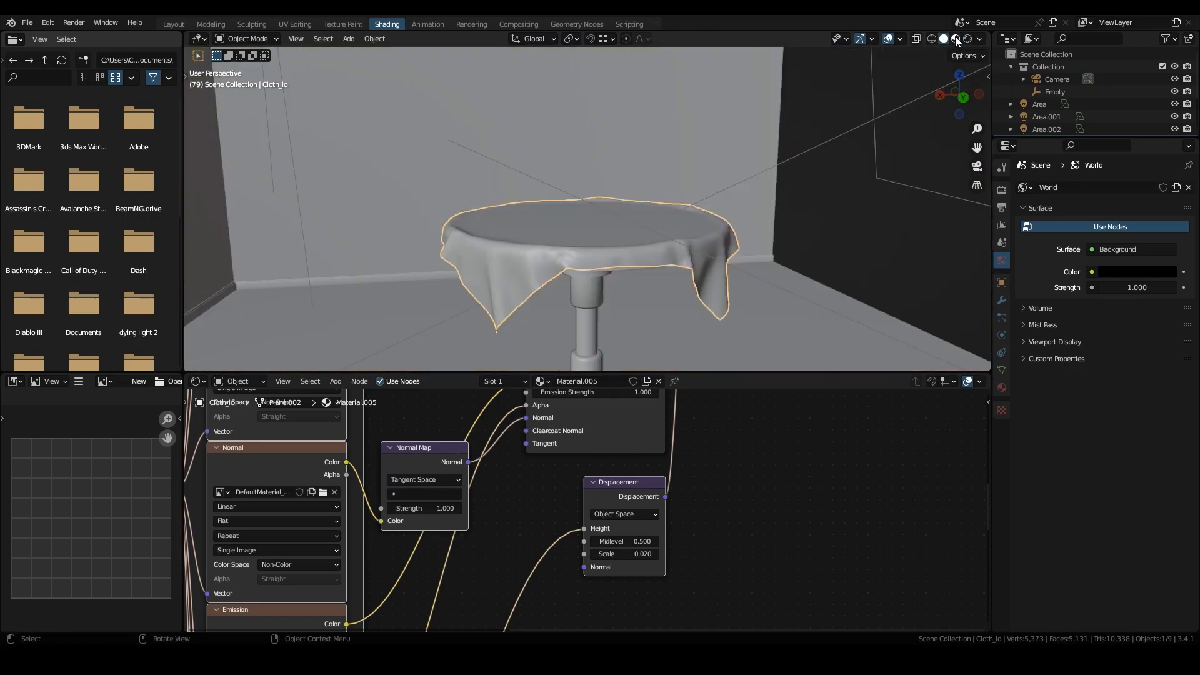
click(956, 39)
middle_drag(839, 155, 893, 112)
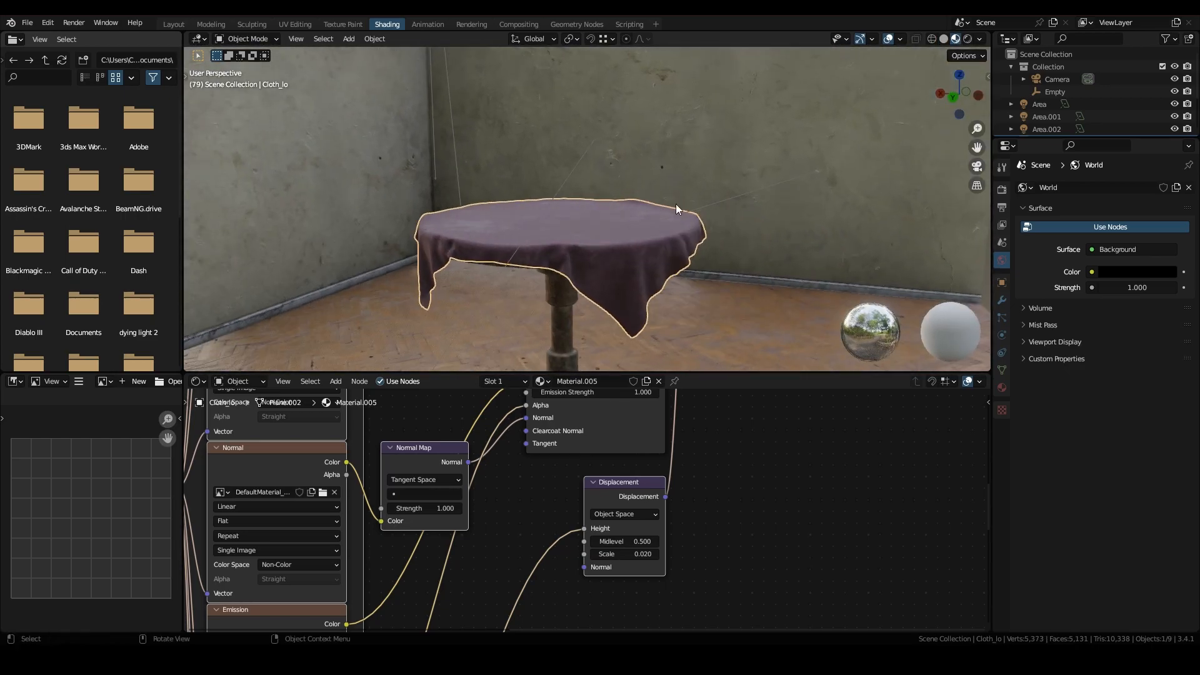
click(943, 39)
click(956, 39)
mouse_move(681, 263)
middle_down()
mouse_move(610, 290)
mouse_move(568, 287)
mouse_move(628, 266)
mouse_move(806, 280)
middle_up()
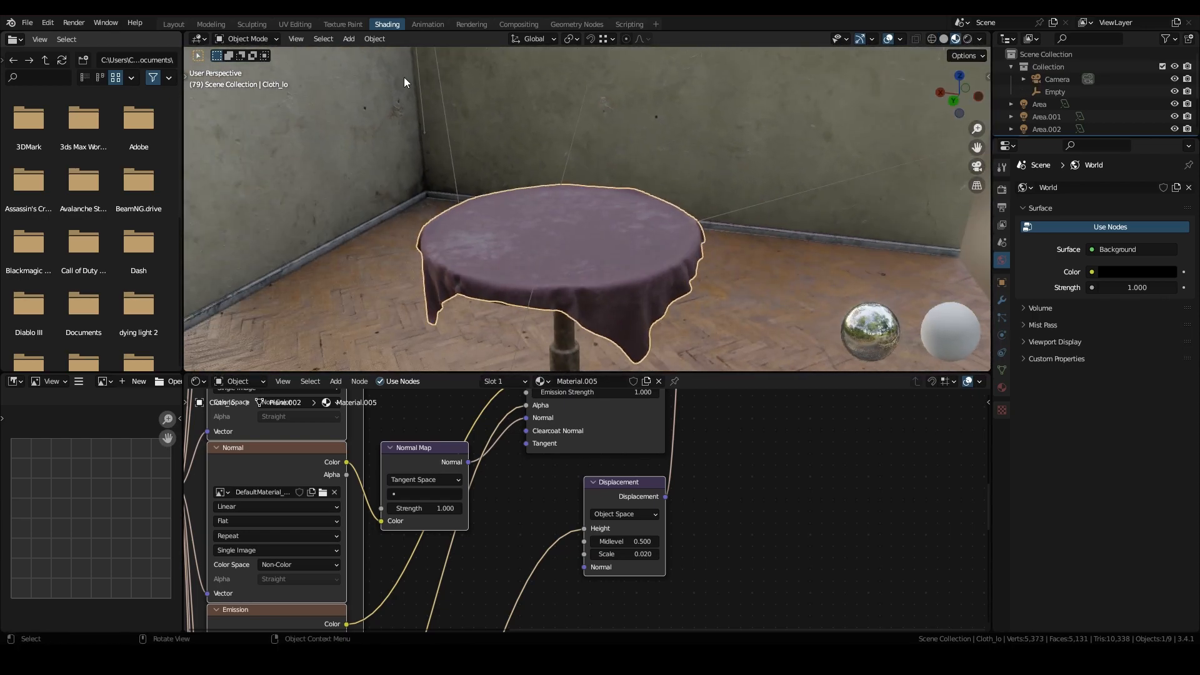
- Return to the Layout workspace and inspect the textured tablecloth in rendered viewport shading
click(171, 26)
click(969, 39)
mouse_move(748, 213)
middle_down()
mouse_move(665, 280)
mouse_move(757, 302)
mouse_move(804, 299)
mouse_move(717, 332)
mouse_move(702, 319)
middle_up()
scroll(684, 305, up, 4)
scroll(717, 332, down, 3)
shift+middle_drag(702, 318, 634, 307)
scroll(677, 374, down, 1)
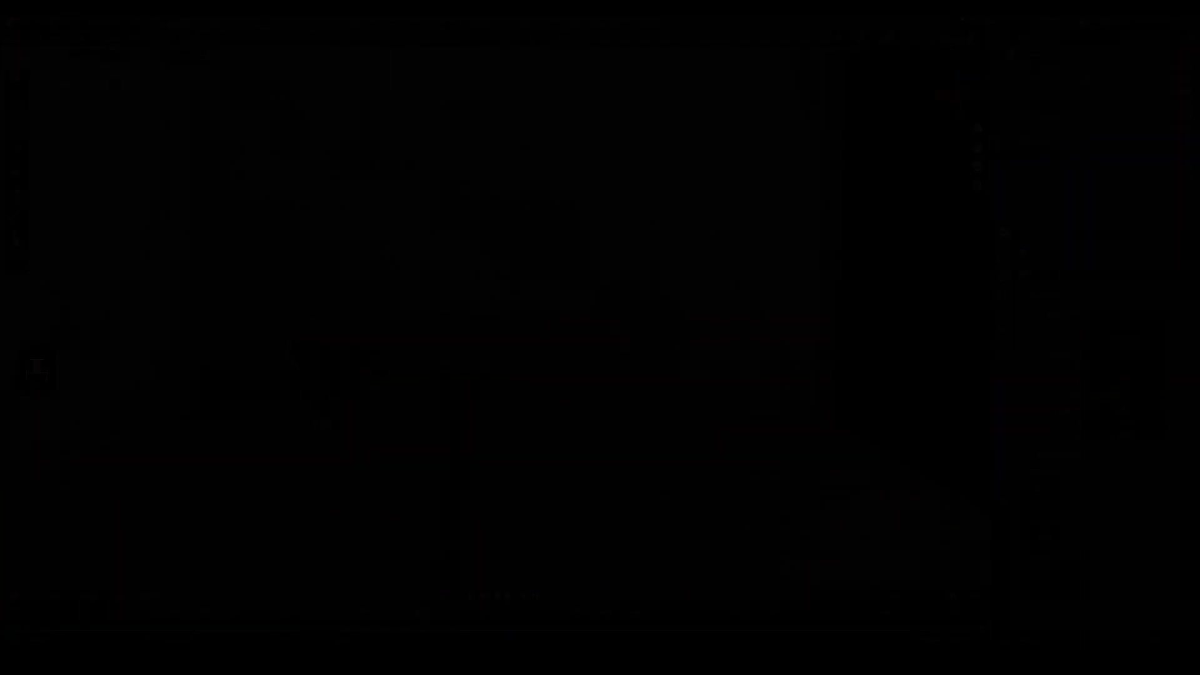